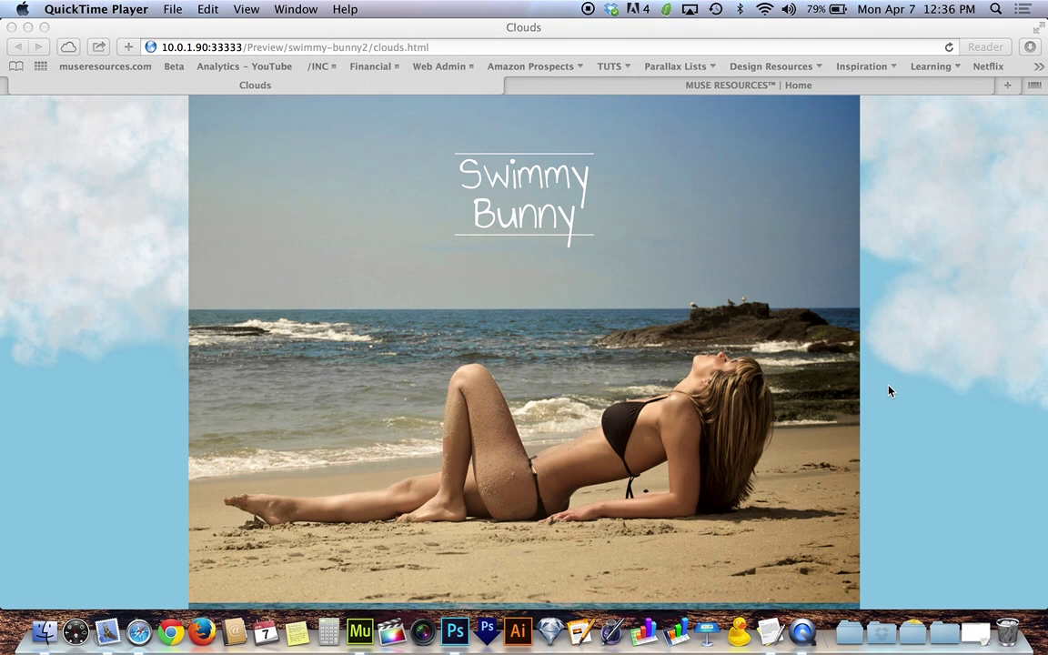
# Examine the full length of the Clouds preview page, including the cloud background beside the photos, and return to its beginning
pyautogui.scroll(-1, 889, 391)
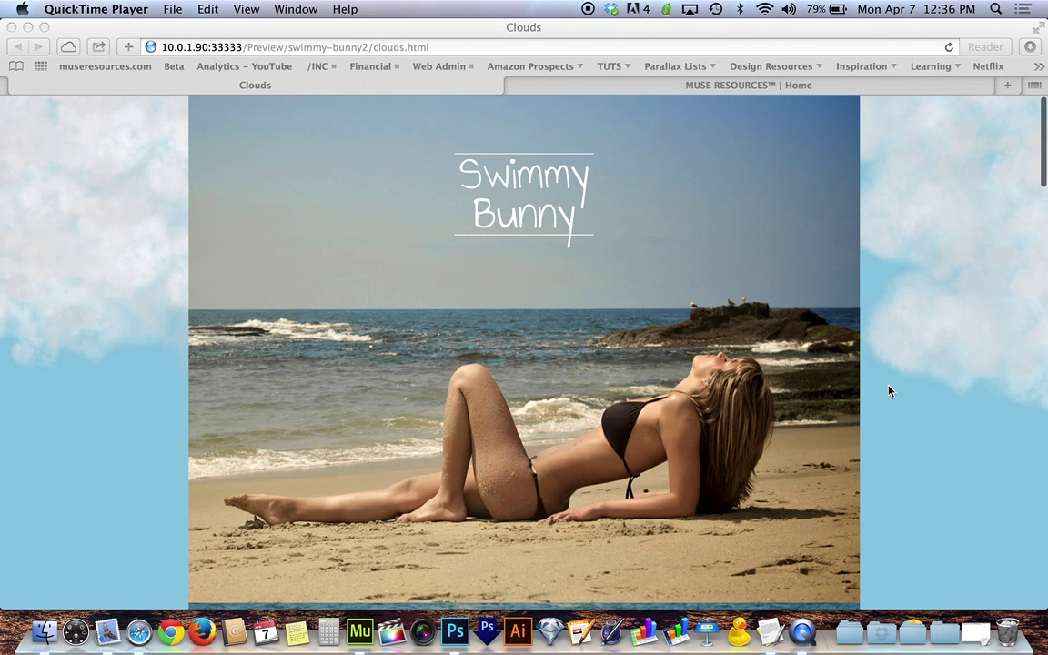
pyautogui.scroll(-5, 889, 391)
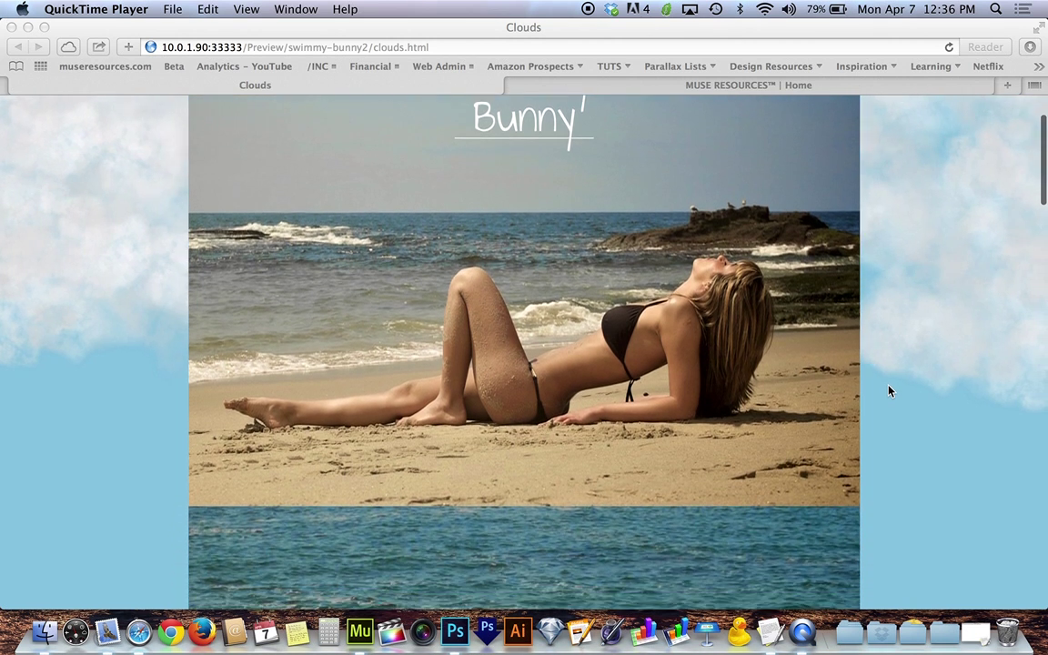
pyautogui.scroll(-5, 889, 391)
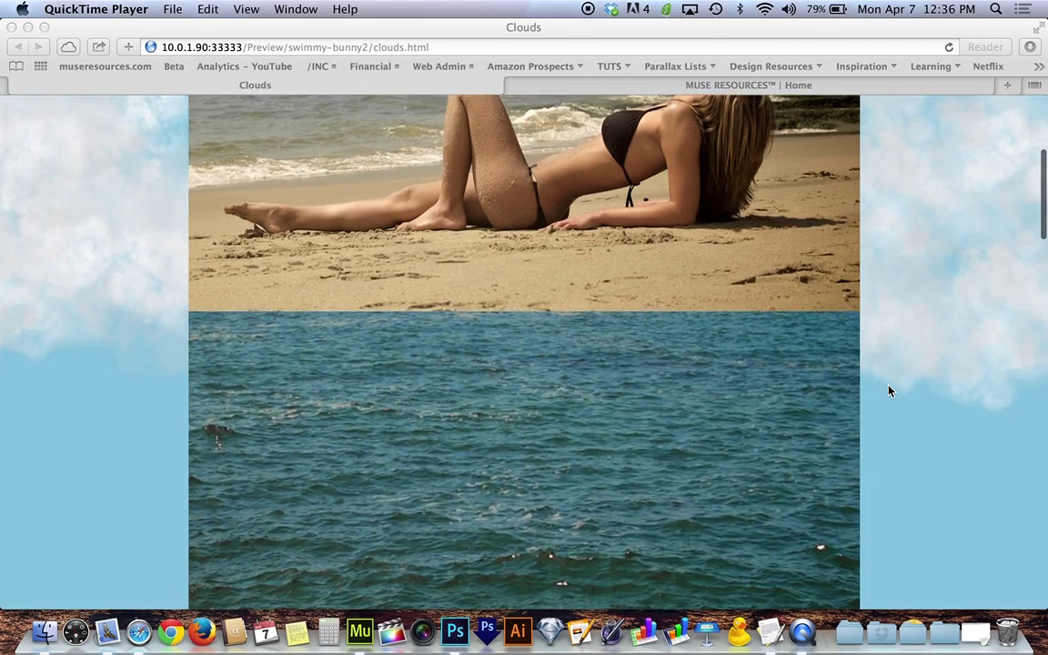
pyautogui.scroll(-5, 889, 391)
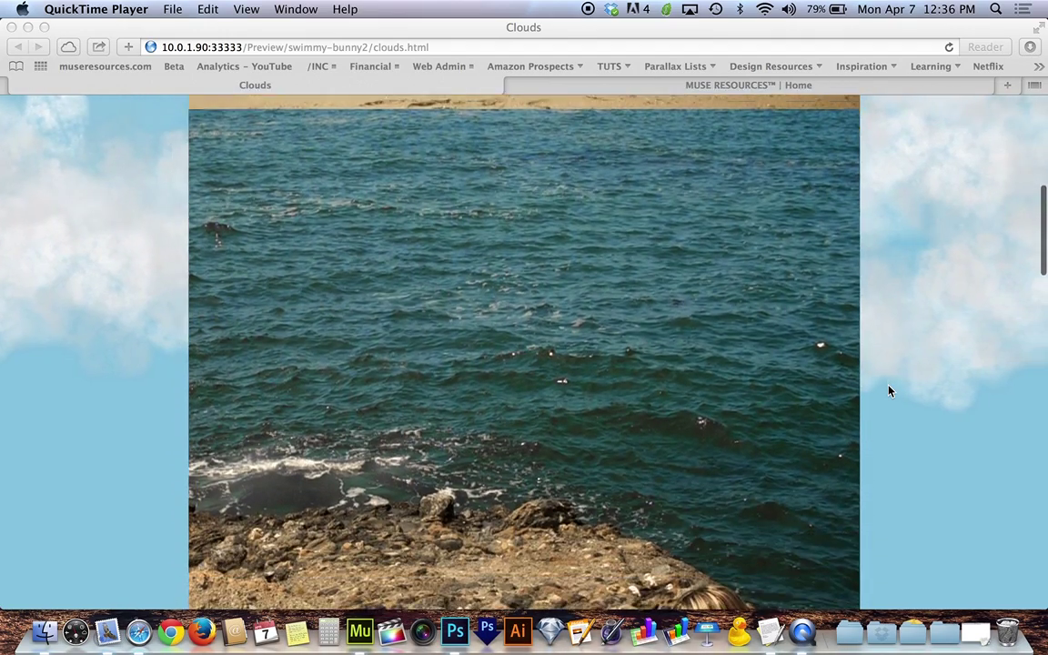
pyautogui.scroll(-5, 889, 391)
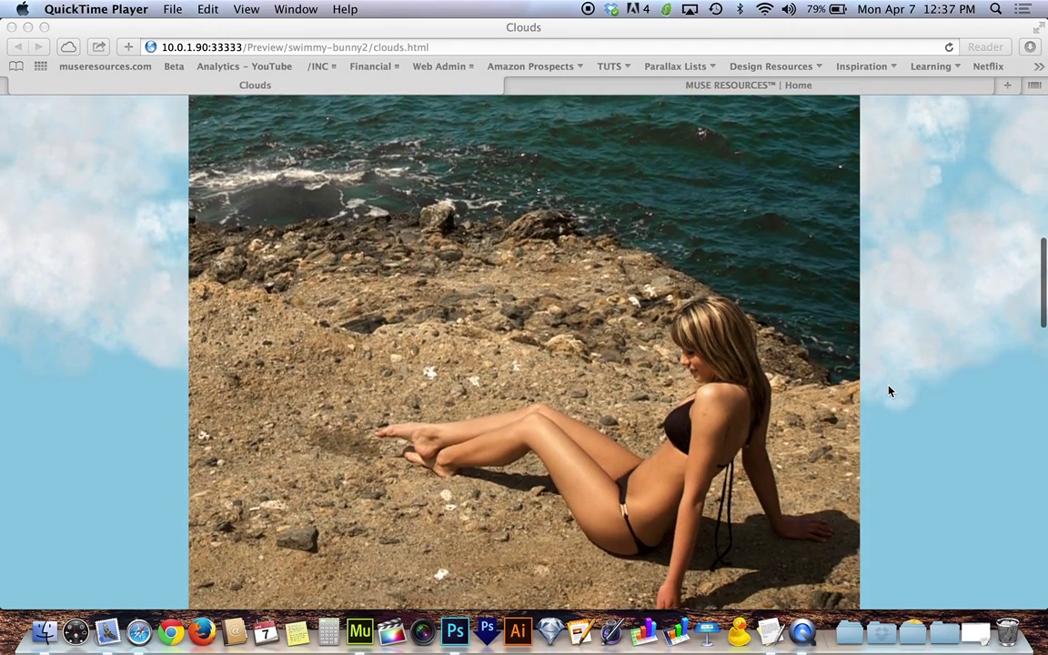
pyautogui.scroll(-5, 890, 391)
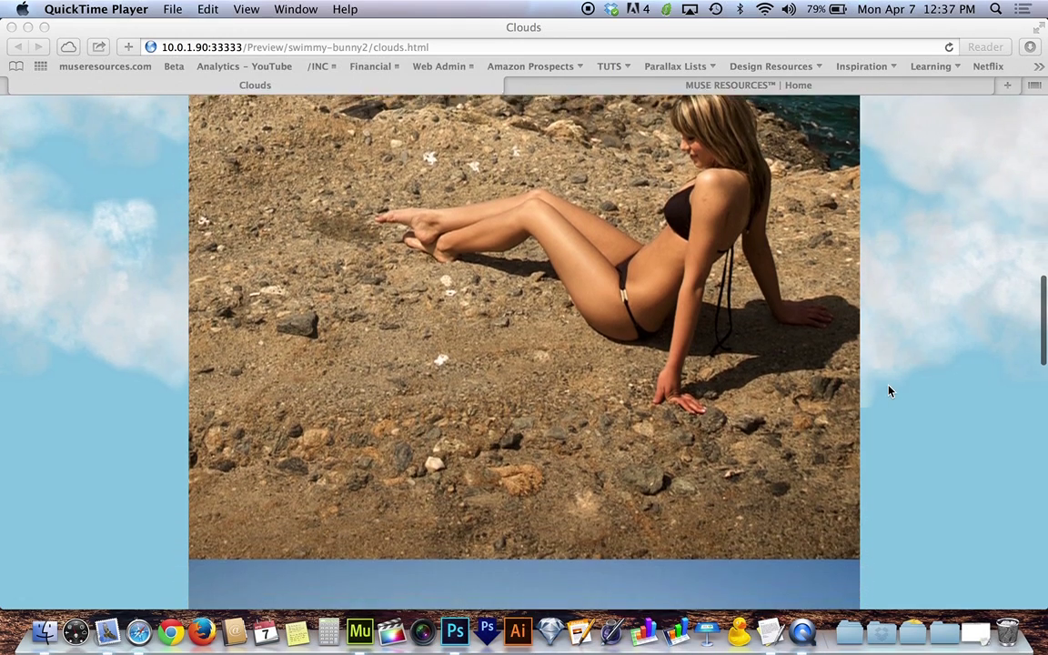
pyautogui.scroll(-5, 889, 391)
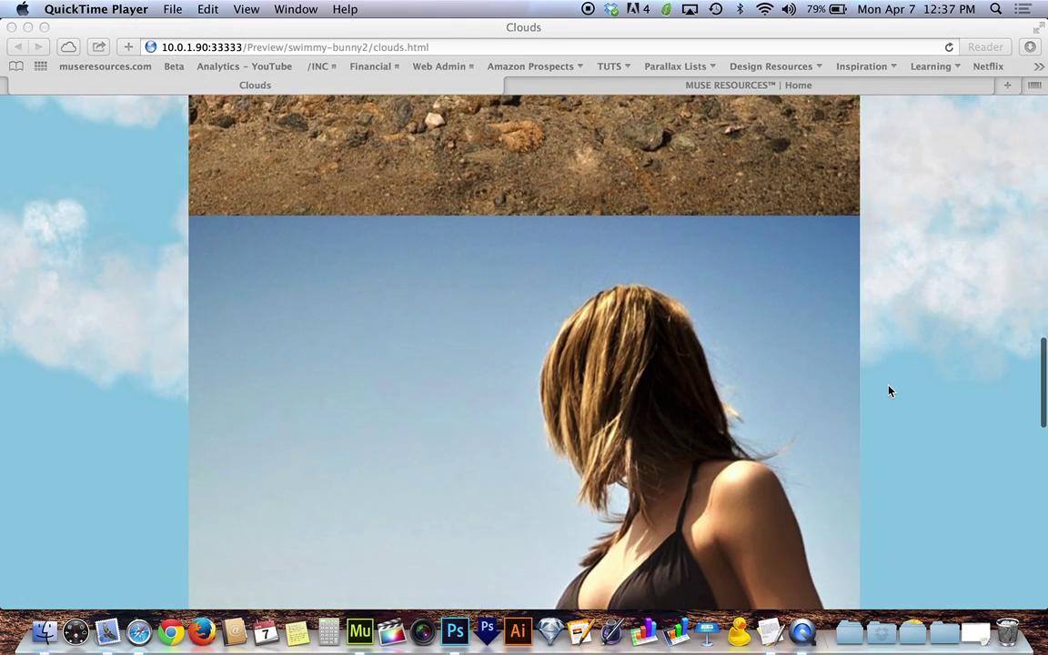
pyautogui.scroll(-5, 889, 391)
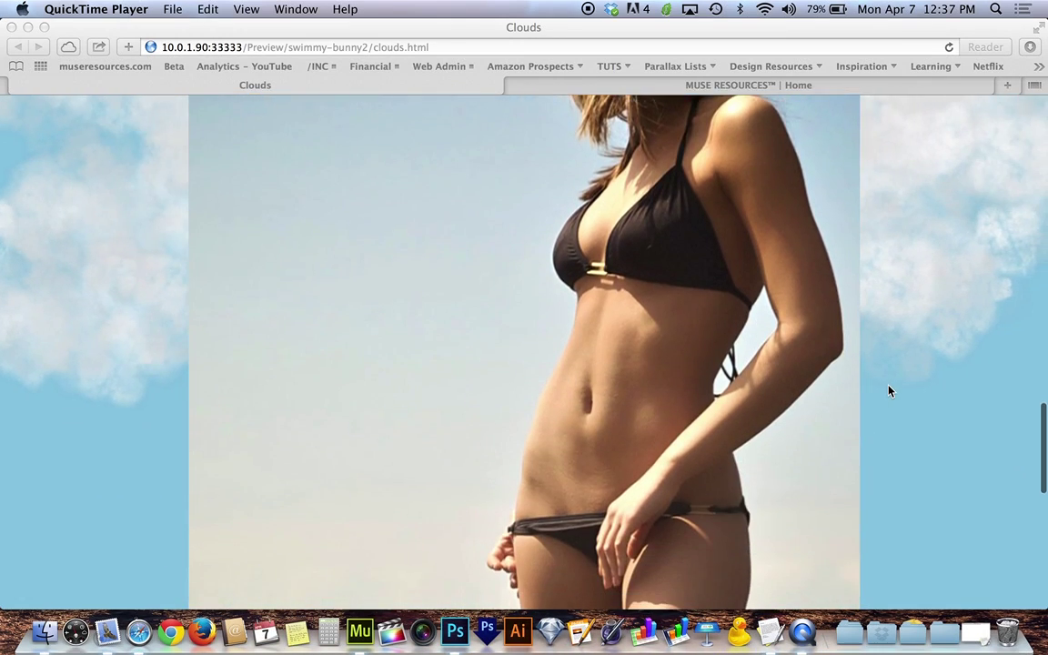
pyautogui.scroll(-2, 889, 391)
pyautogui.scroll(15, 889, 391)
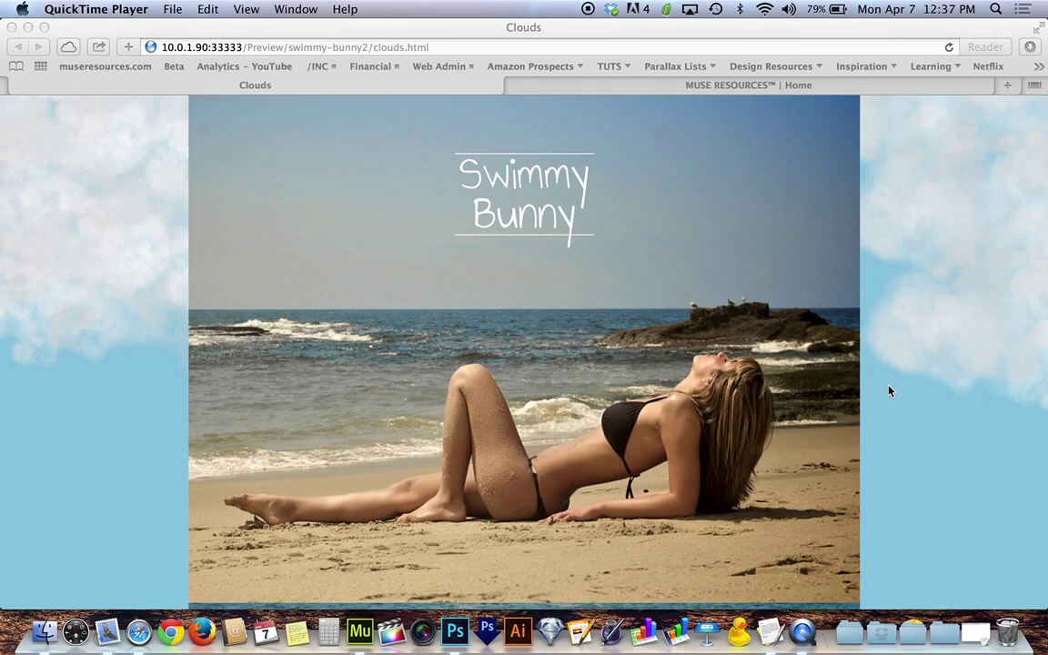
# Examine how the cloud background moves relative to the photos when the preview page is scrolled back and forth
pyautogui.scroll(-5, 889, 391)
pyautogui.scroll(6, 889, 391)
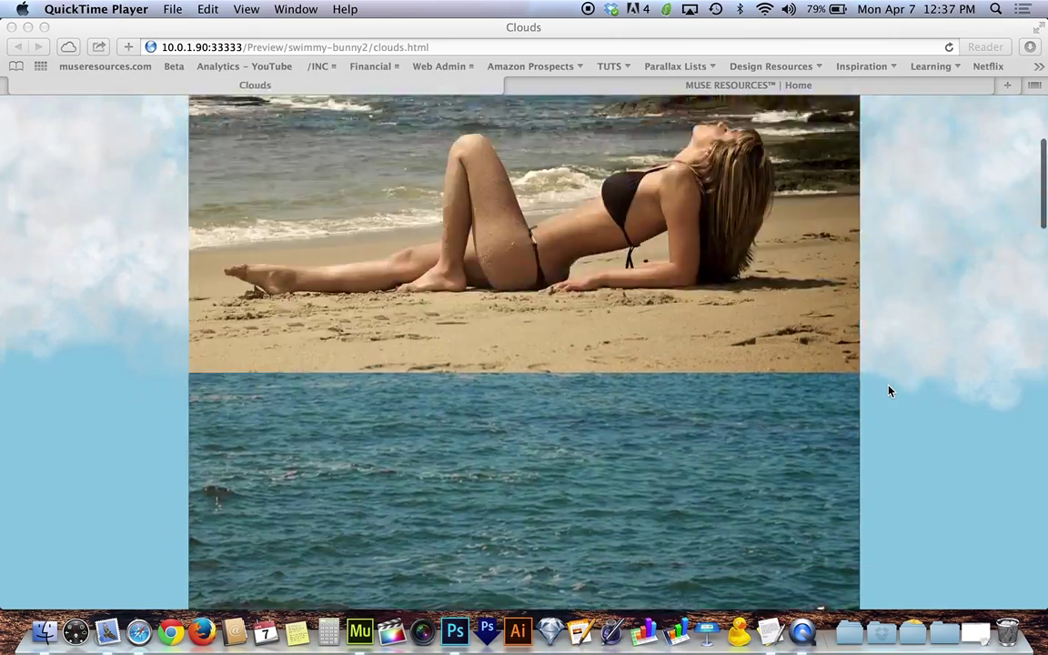
pyautogui.scroll(-6, 889, 391)
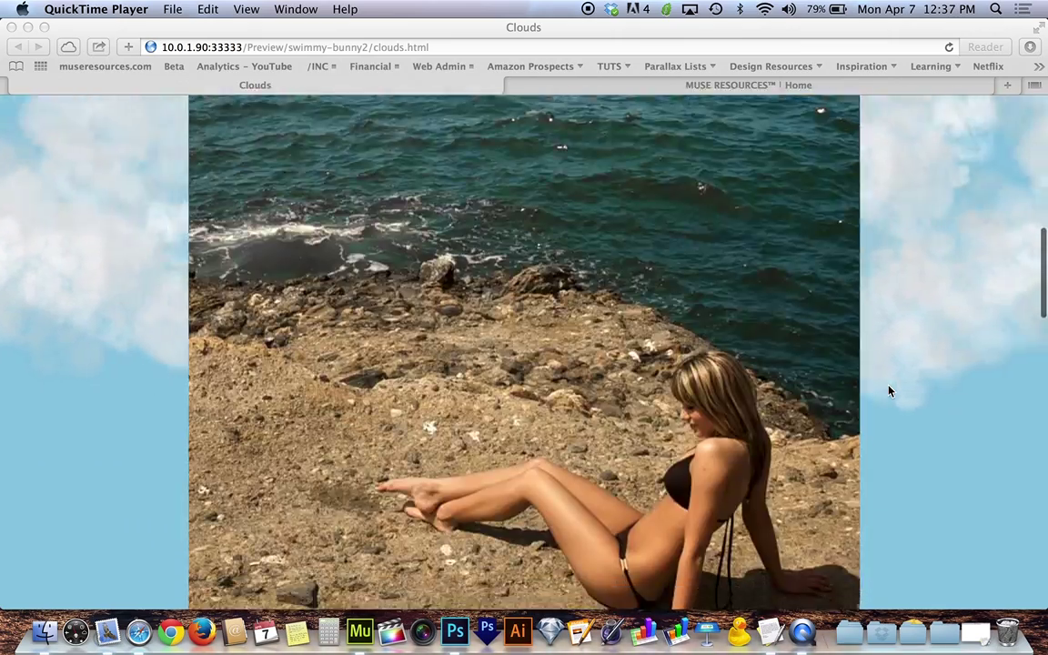
pyautogui.scroll(3, 889, 391)
pyautogui.scroll(4, 890, 391)
pyautogui.scroll(-2, 889, 391)
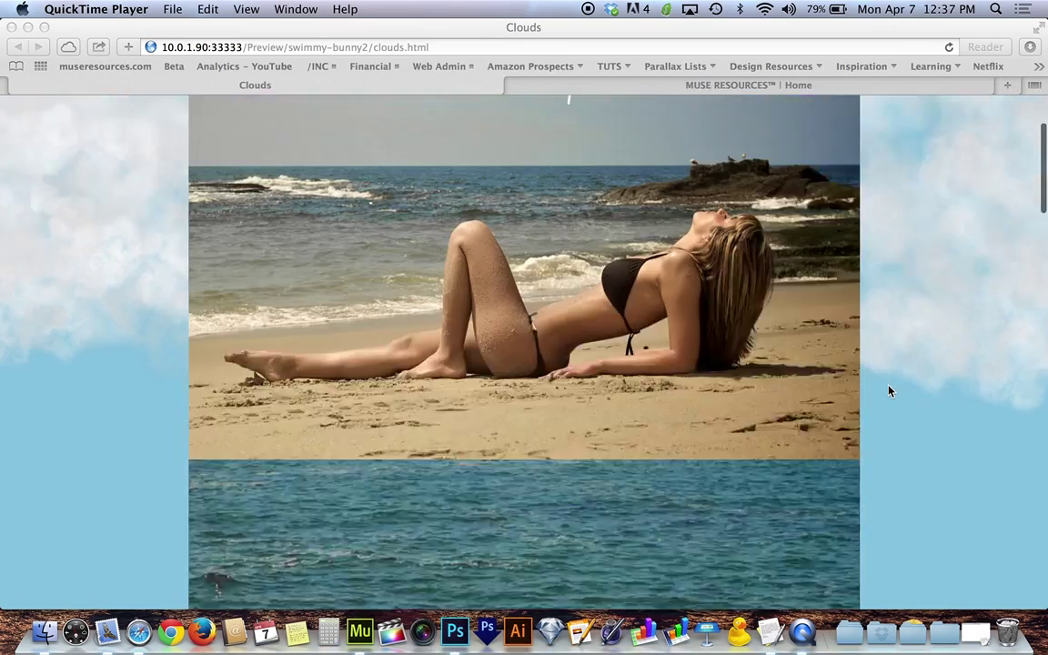
pyautogui.scroll(2, 889, 391)
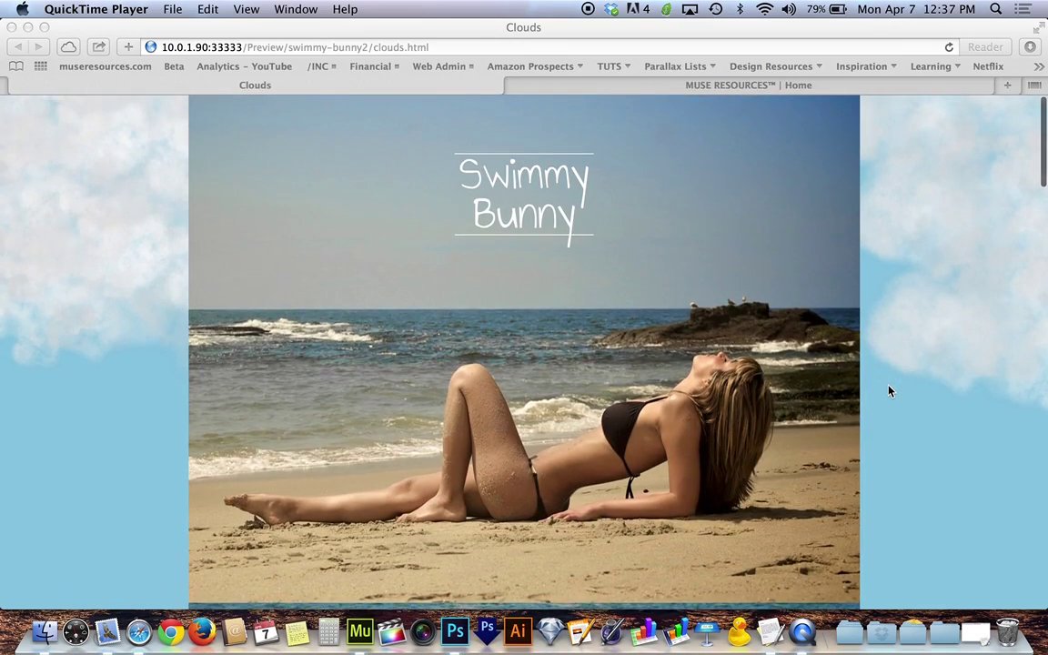
pyautogui.scroll(-4, 889, 391)
pyautogui.scroll(2, 889, 391)
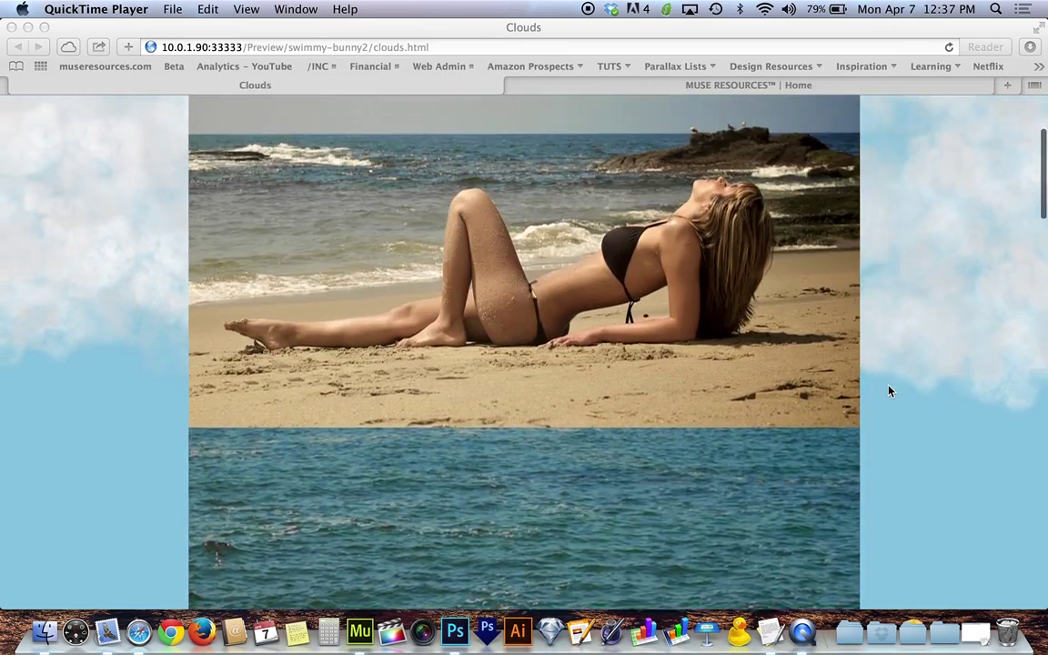
pyautogui.scroll(-8, 889, 391)
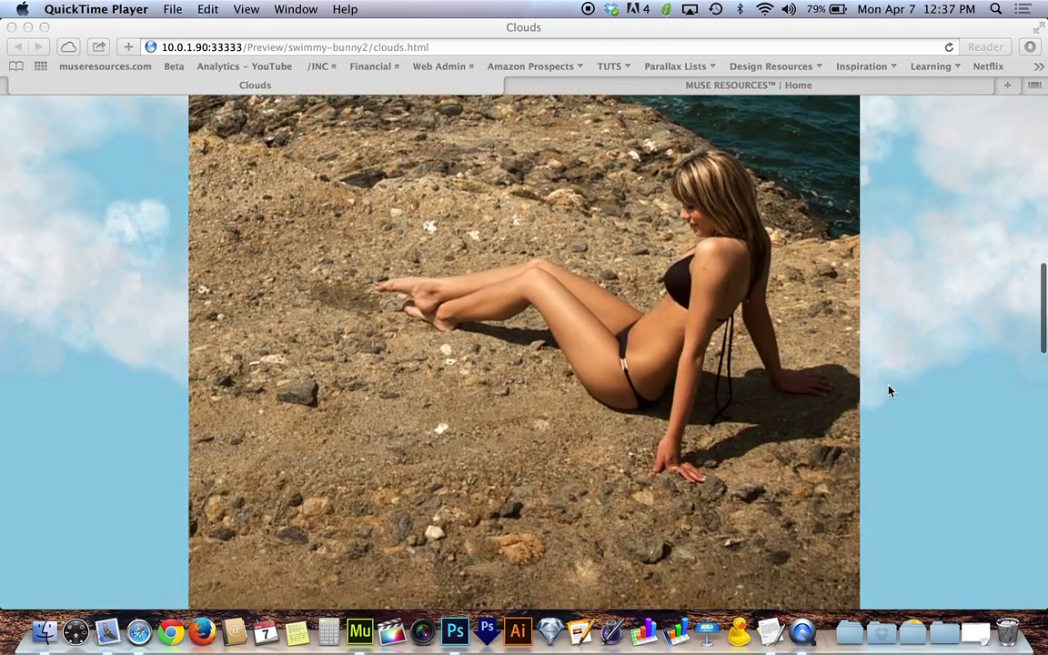
pyautogui.scroll(8, 889, 391)
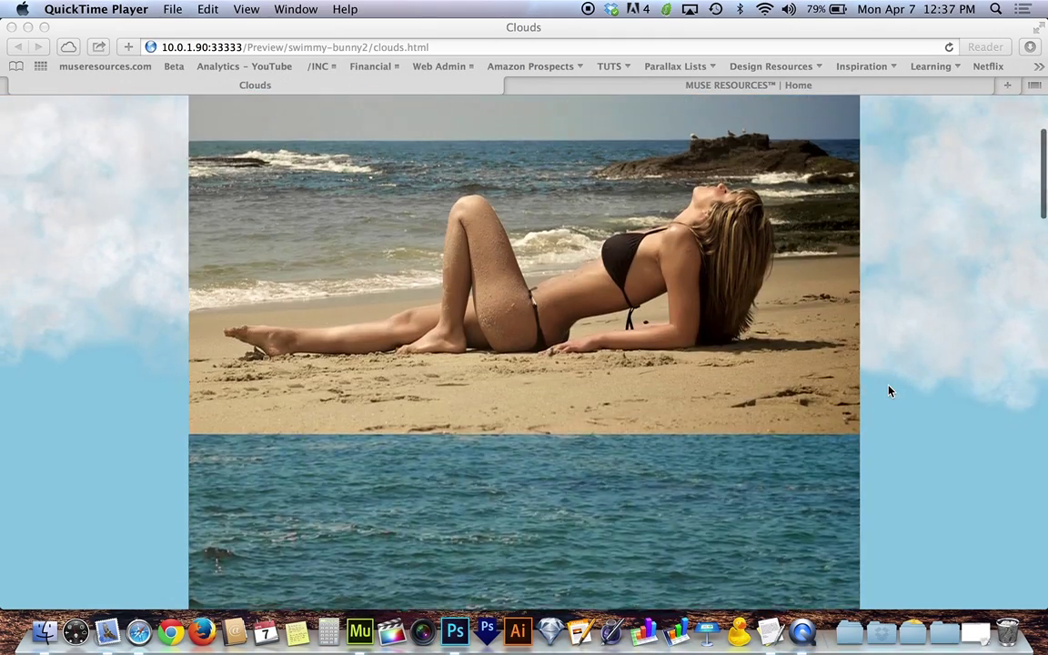
pyautogui.scroll(4, 890, 391)
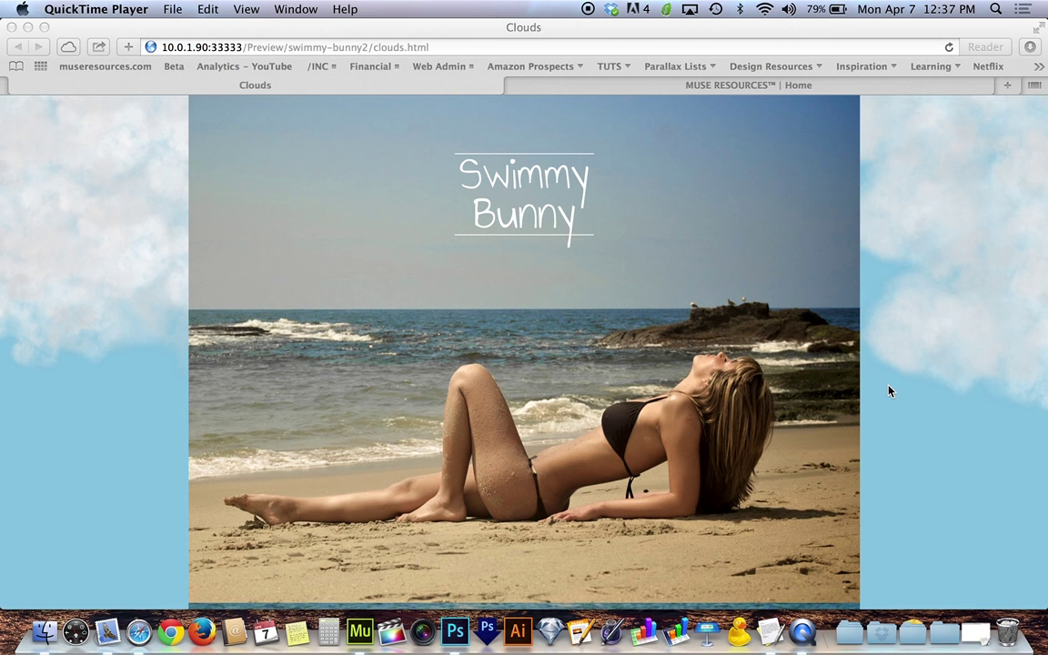
pyautogui.scroll(-5, 889, 391)
pyautogui.scroll(5, 889, 391)
# Find the Cloud Header download among the graphics on the Muse Resources website
pyautogui.click(659, 87)
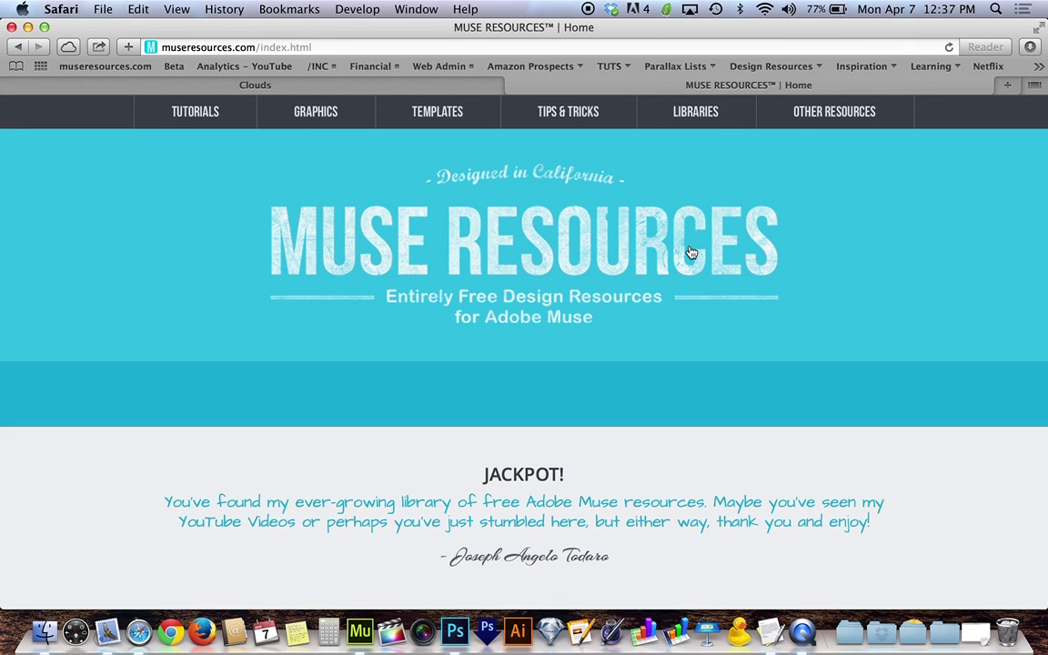
pyautogui.scroll(-5, 690, 252)
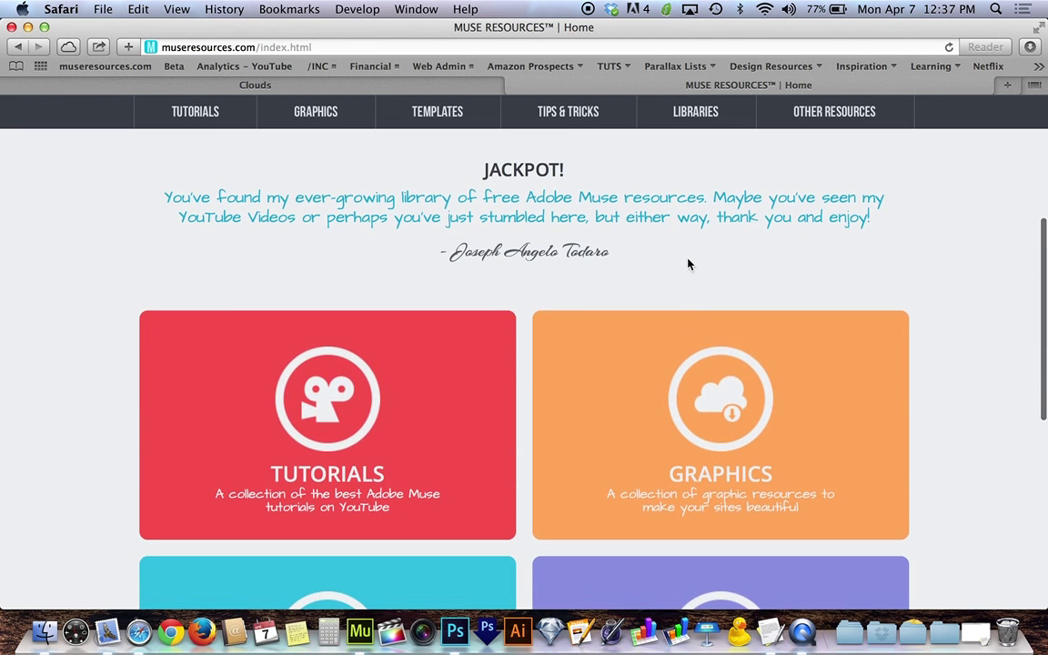
pyautogui.click(706, 479)
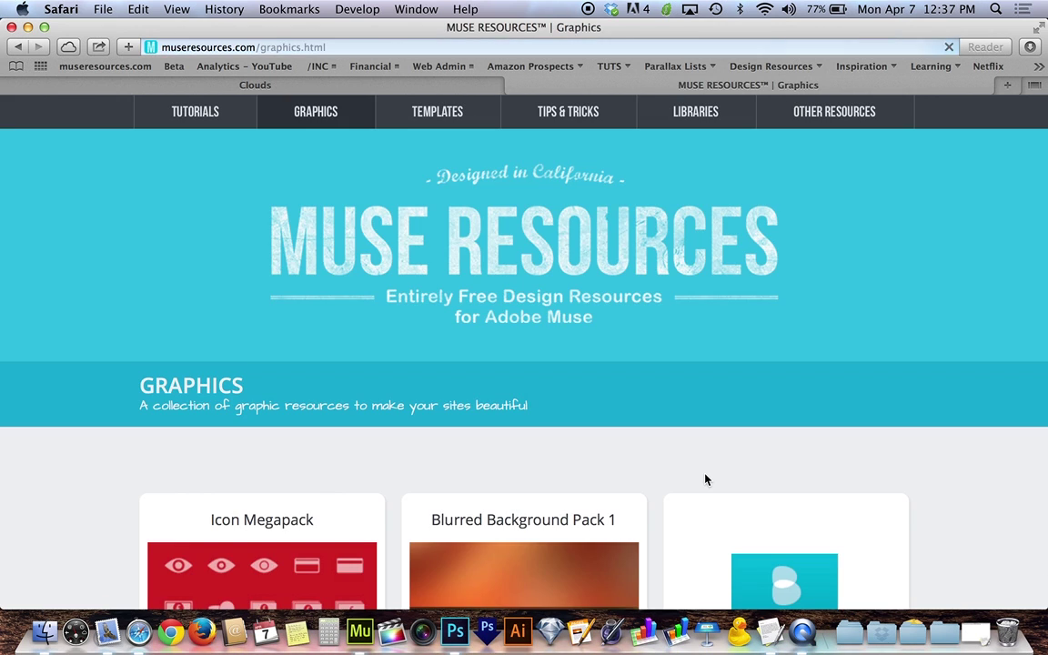
pyautogui.scroll(-15, 705, 479)
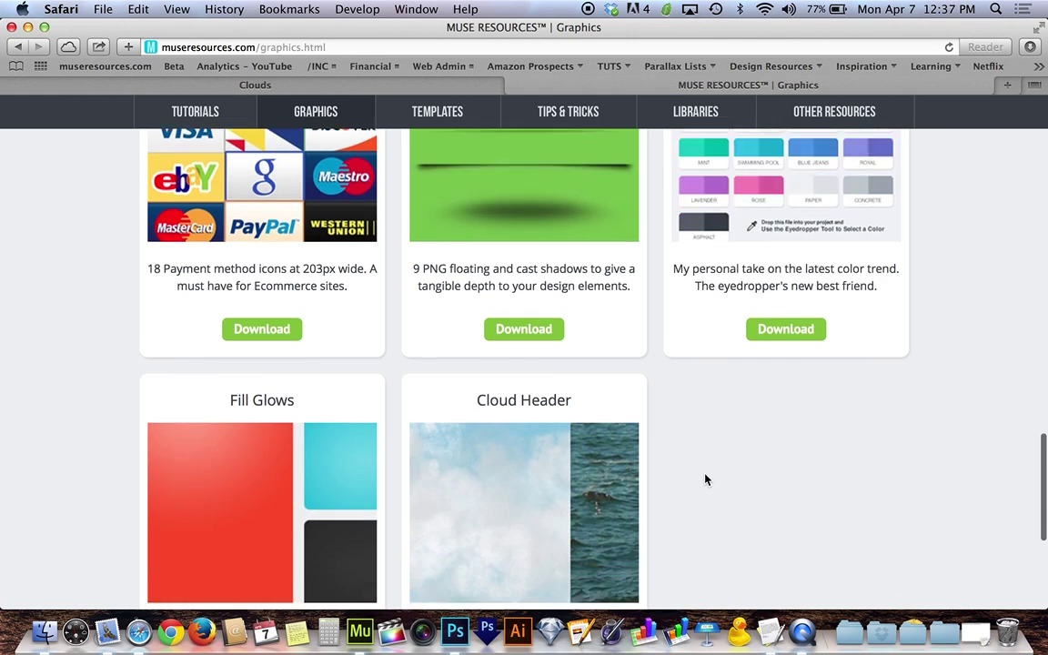
pyautogui.scroll(-3, 586, 344)
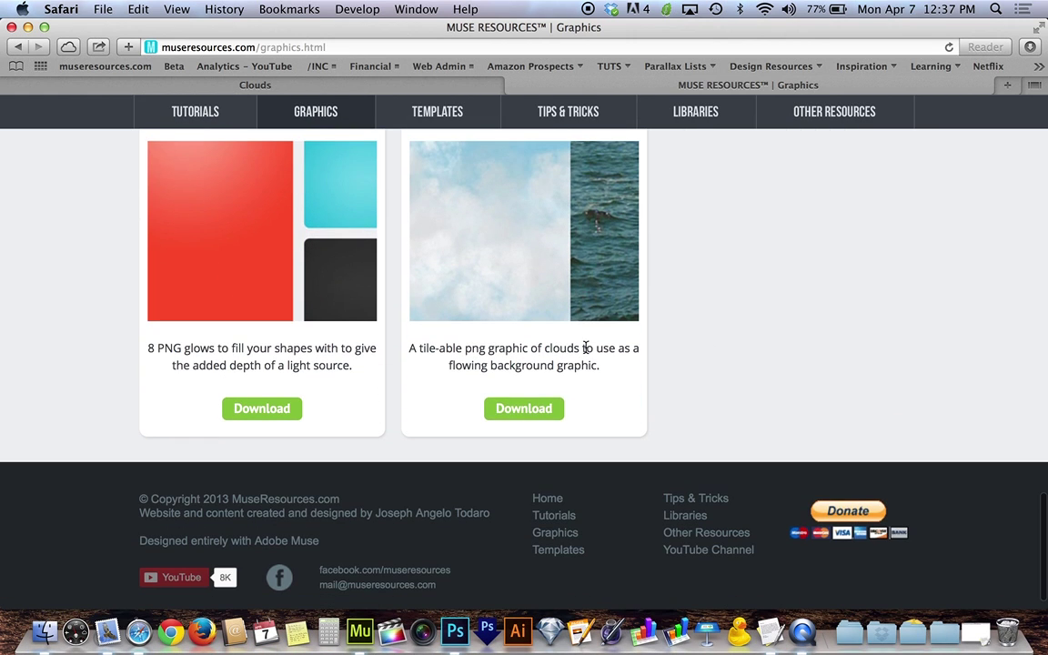
pyautogui.scroll(2, 655, 415)
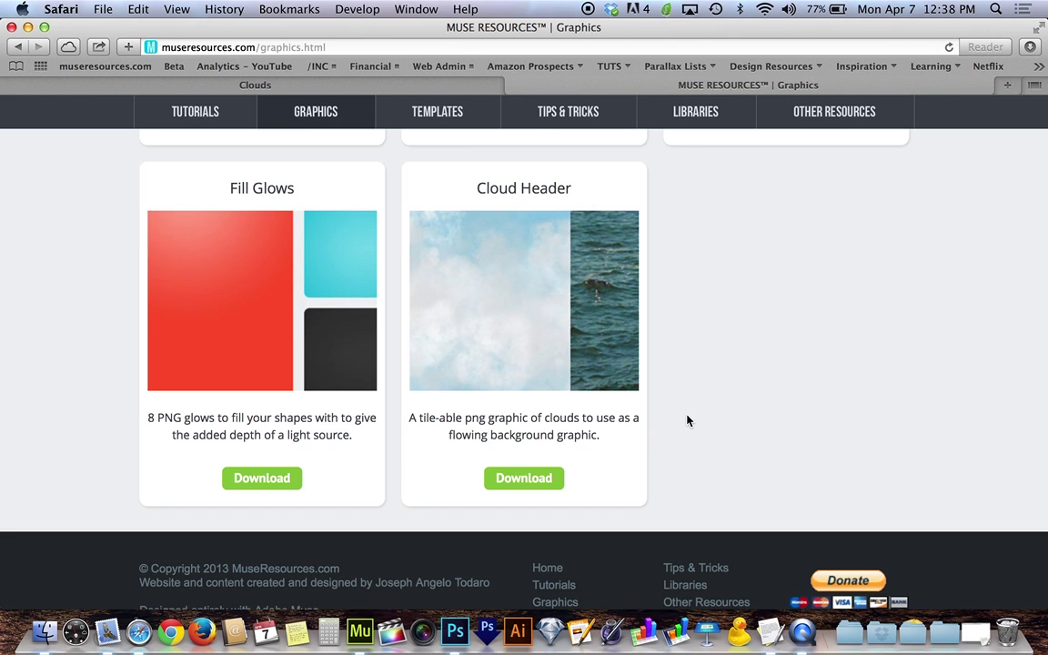
pyautogui.scroll(-1, 687, 420)
pyautogui.scroll(2, 686, 420)
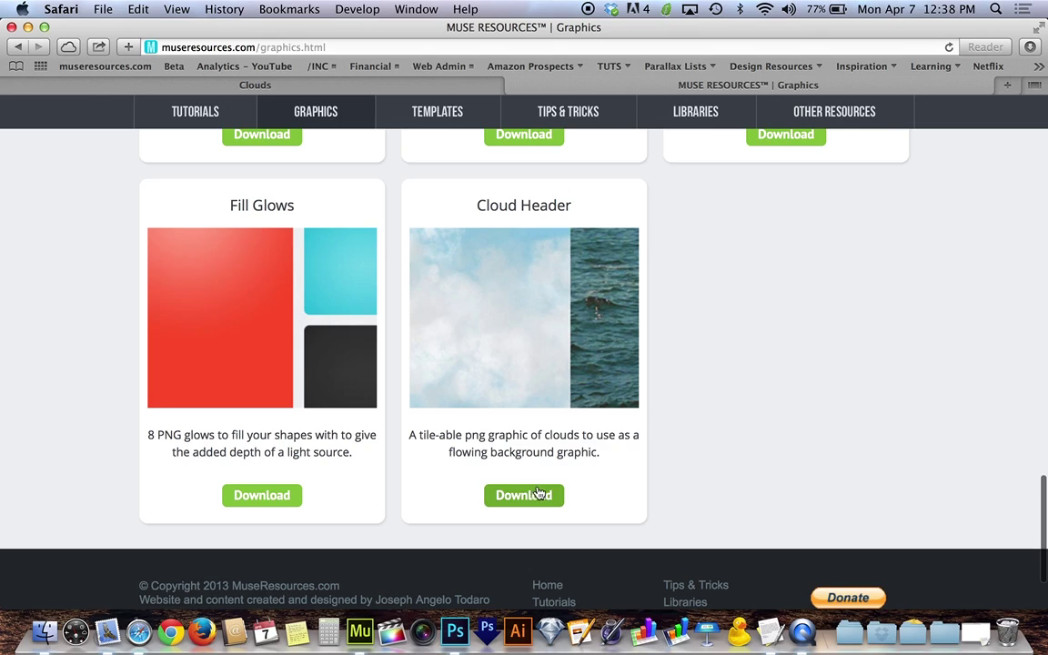
# Switch to Adobe Muse and draw a 100% width rectangle about 500 px high from the upper edge of the Blank page
pyautogui.hotkey('ctrl', 'Up')
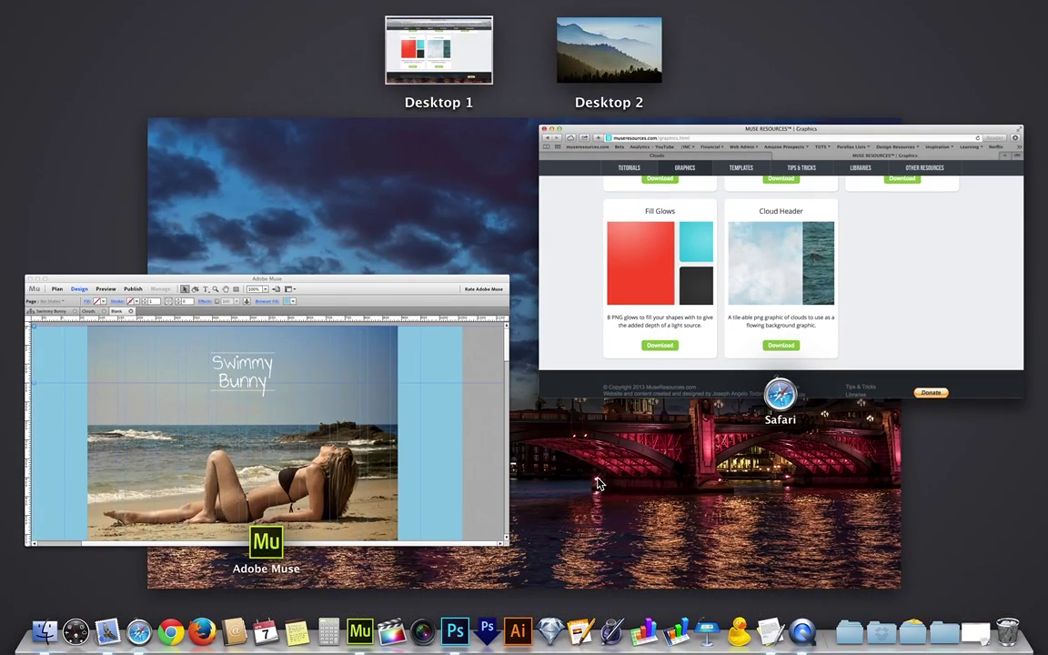
pyautogui.click(253, 401)
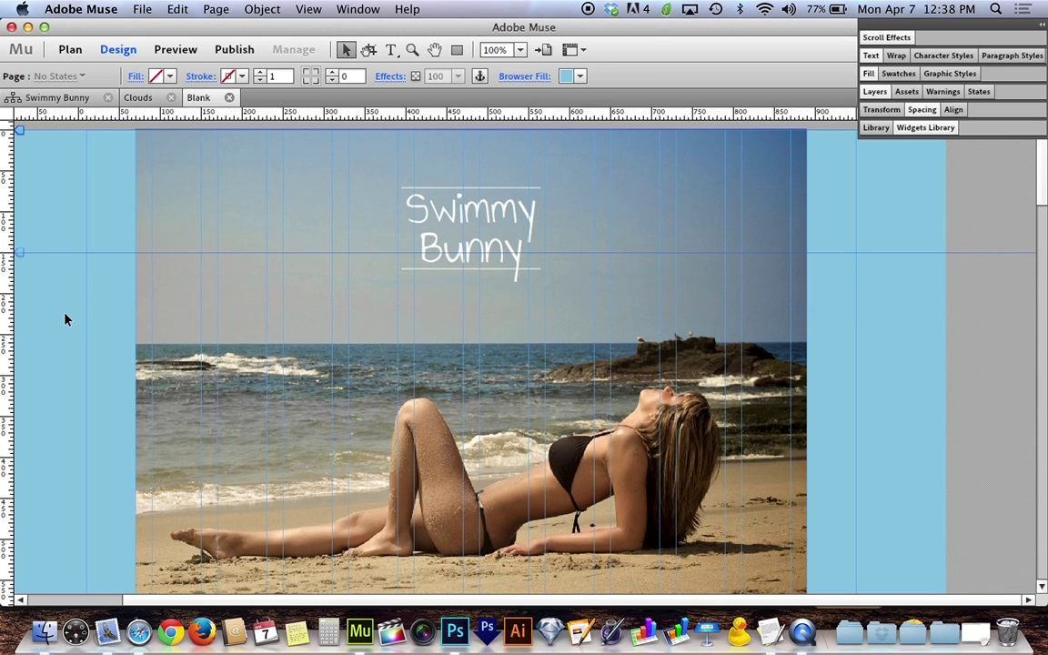
pyautogui.press('super+minus')
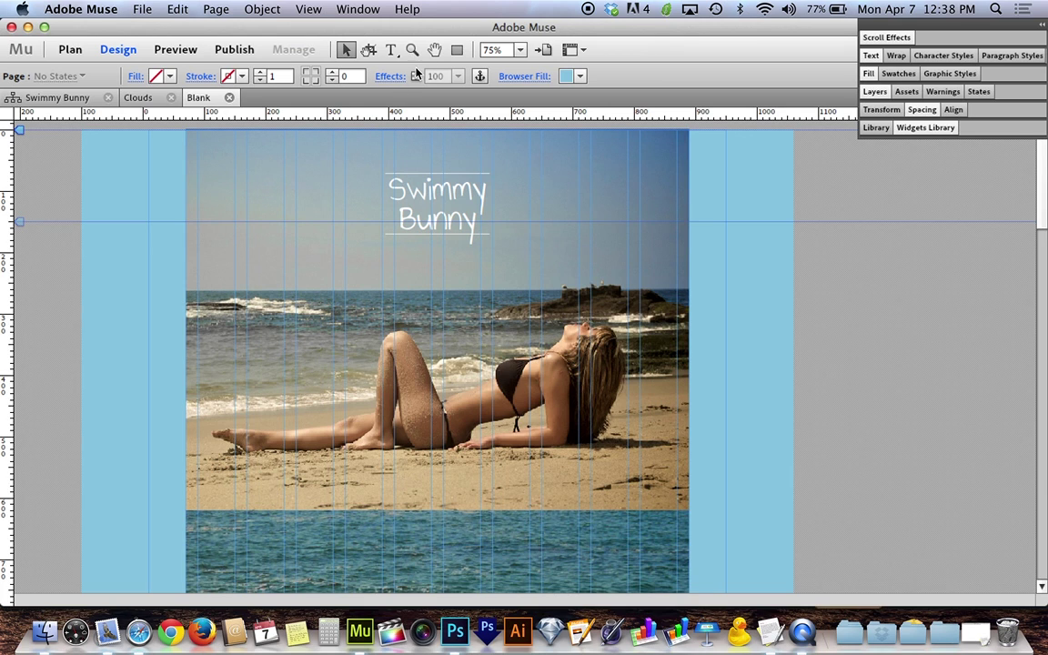
pyautogui.click(456, 50)
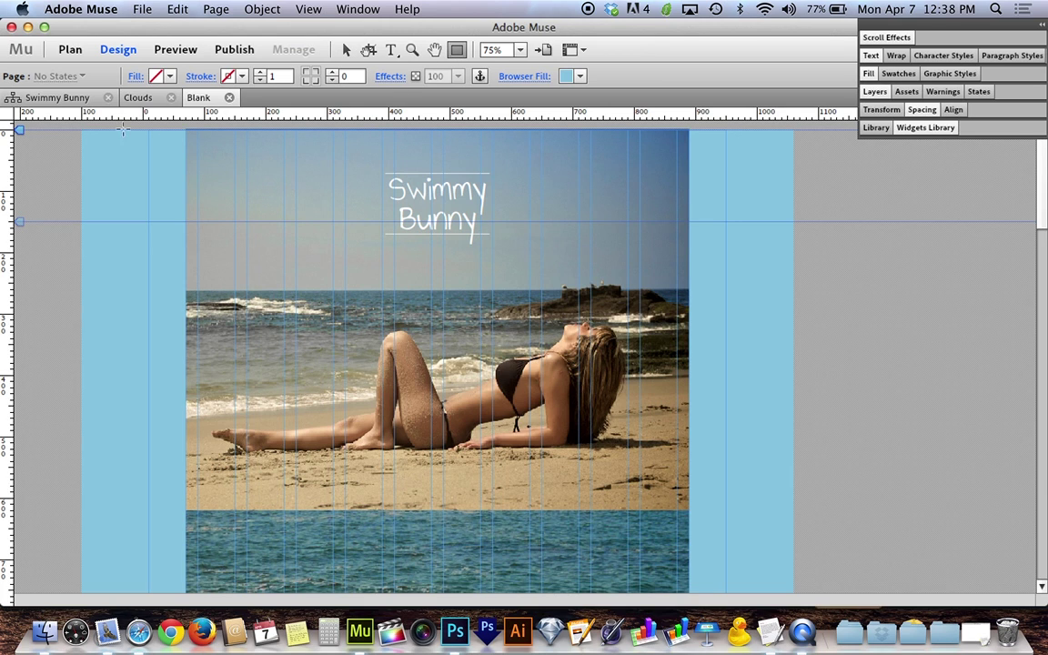
pyautogui.moveTo(81, 131); pyautogui.dragTo(792, 437)
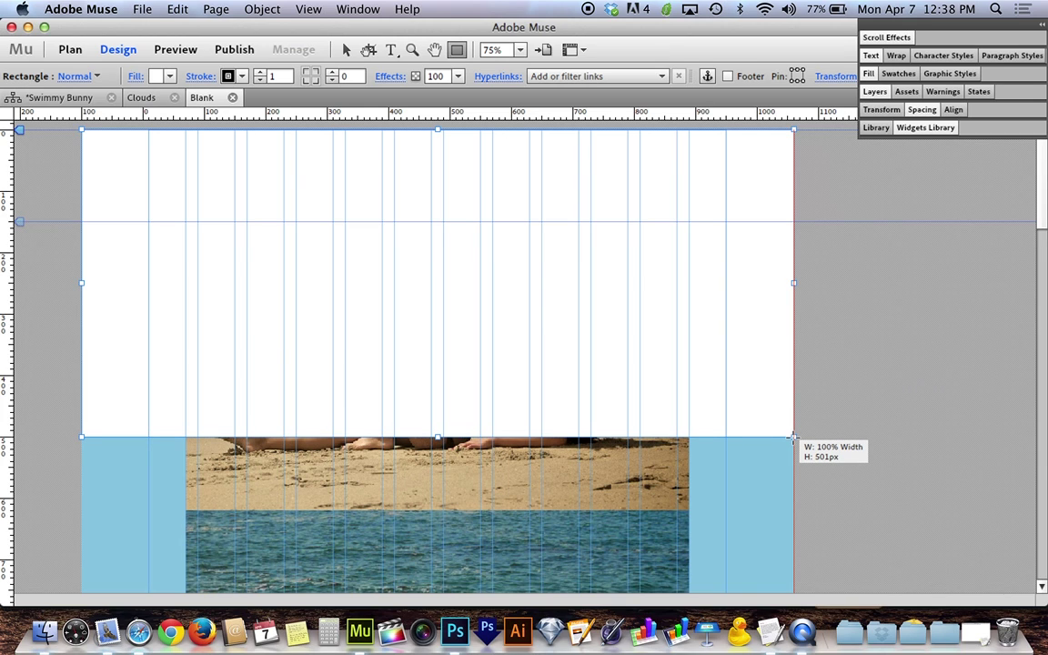
pyautogui.moveTo(792, 437); pyautogui.dragTo(792, 437)
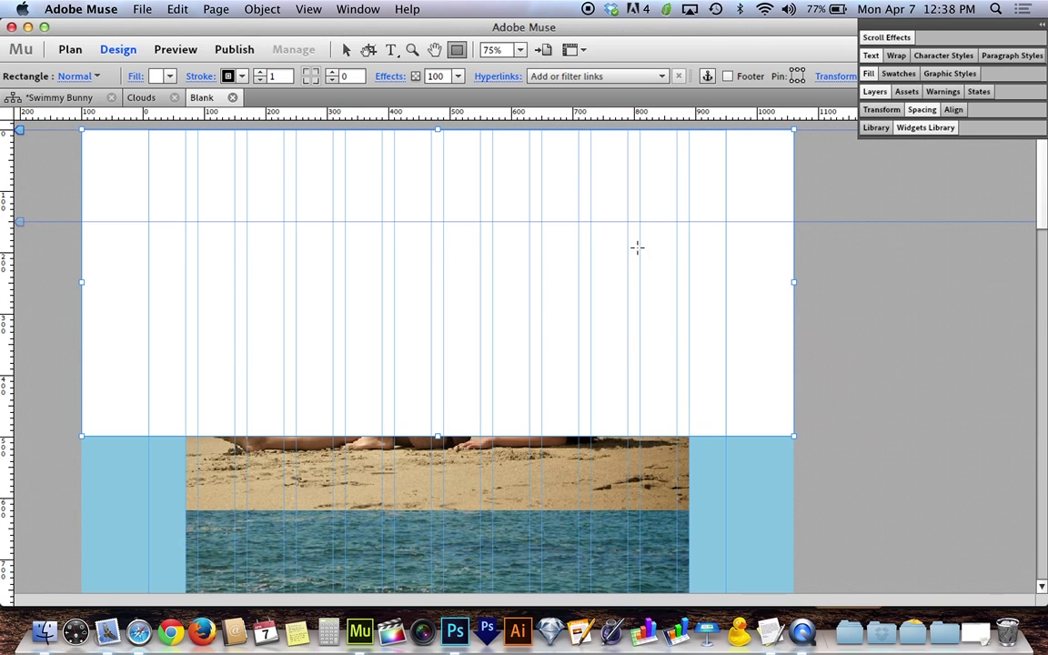
# Set the rectangle's stroke width to 0 and its fill color to none
pyautogui.click(260, 81)
pyautogui.click(168, 77)
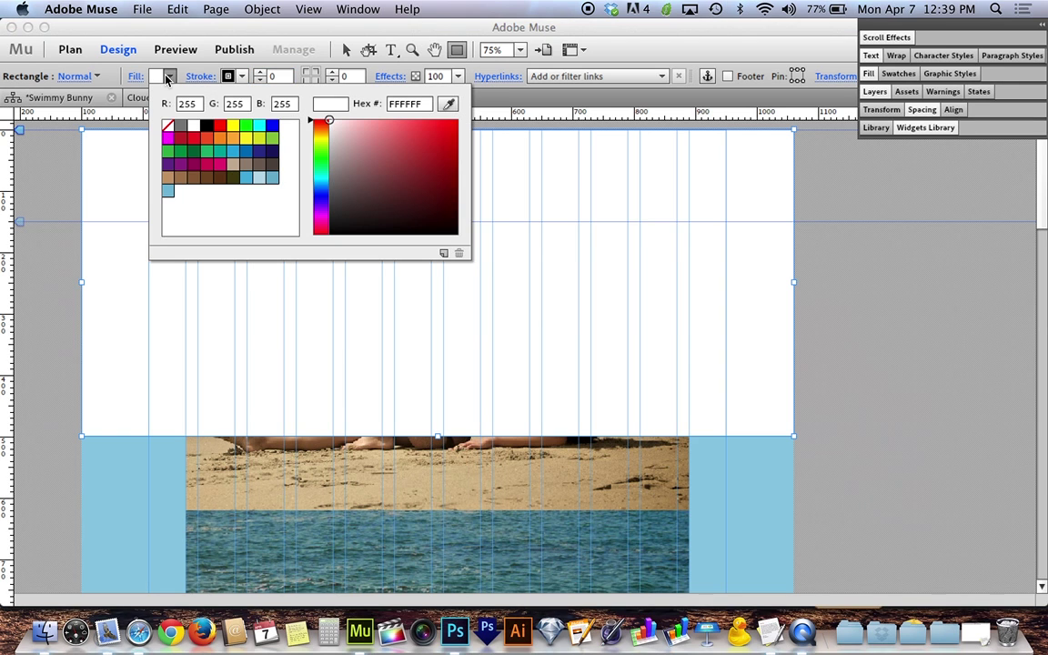
pyautogui.click(167, 126)
pyautogui.click(169, 77)
pyautogui.click(346, 49)
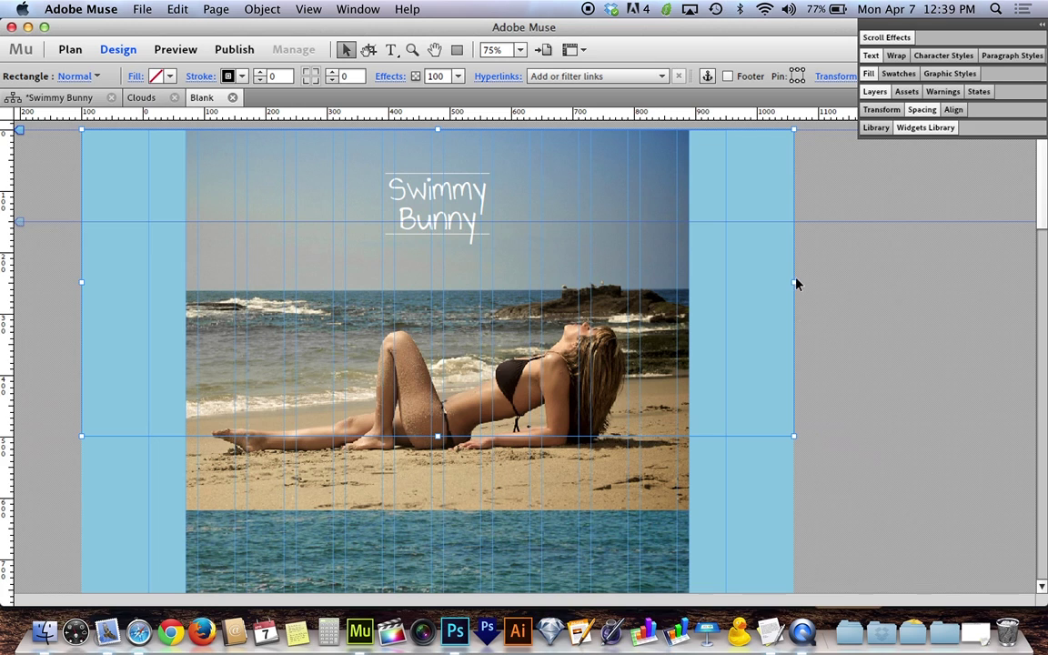
pyautogui.moveTo(793, 281)
pyautogui.mouseDown()
pyautogui.moveTo(760, 285)
pyautogui.moveTo(793, 283)
pyautogui.mouseUp()
pyautogui.moveTo(82, 283)
pyautogui.mouseDown()
pyautogui.moveTo(91, 283)
pyautogui.moveTo(82, 283)
pyautogui.mouseUp()
pyautogui.click(77, 278)
pyautogui.click(98, 277)
# Fill the rectangle with the image Cloud Header.png from the Images folder inside the Swimmy folder
pyautogui.click(134, 77)
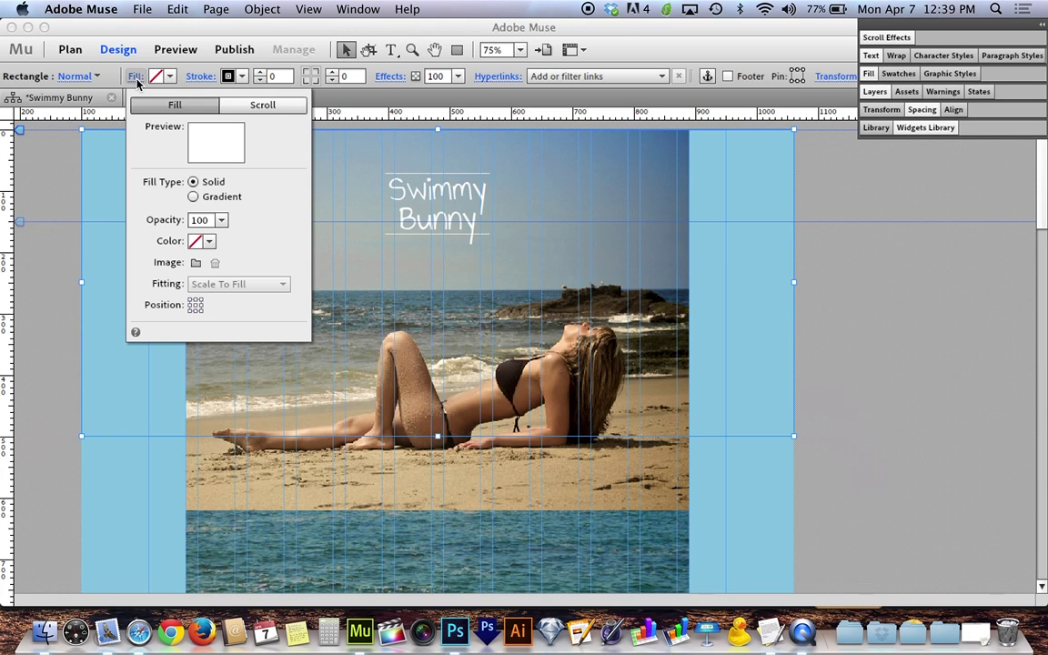
pyautogui.click(196, 264)
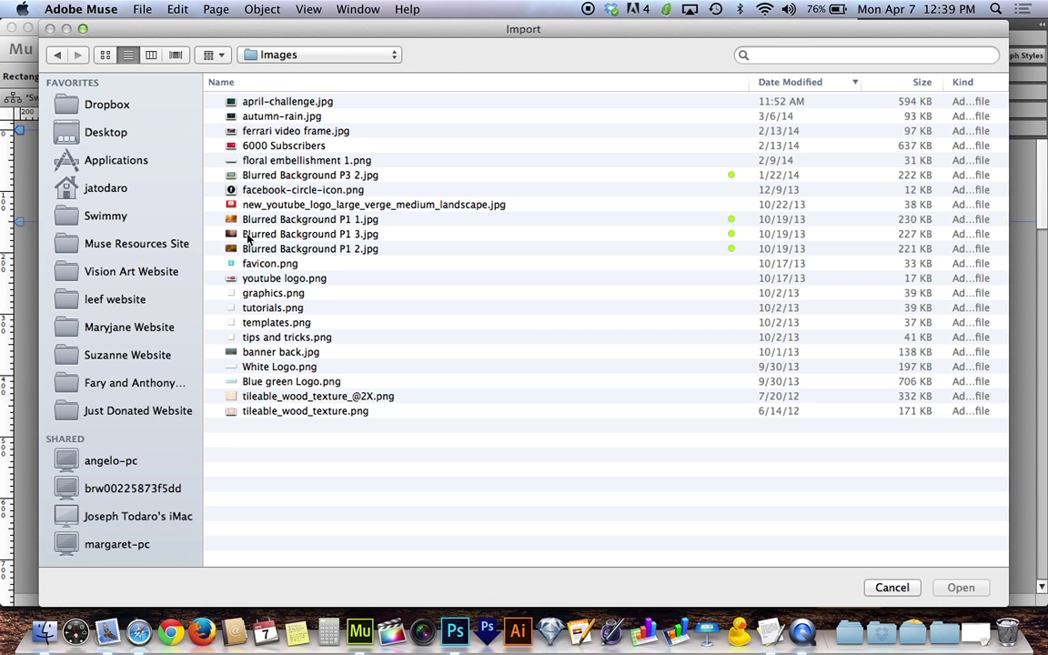
pyautogui.click(137, 216)
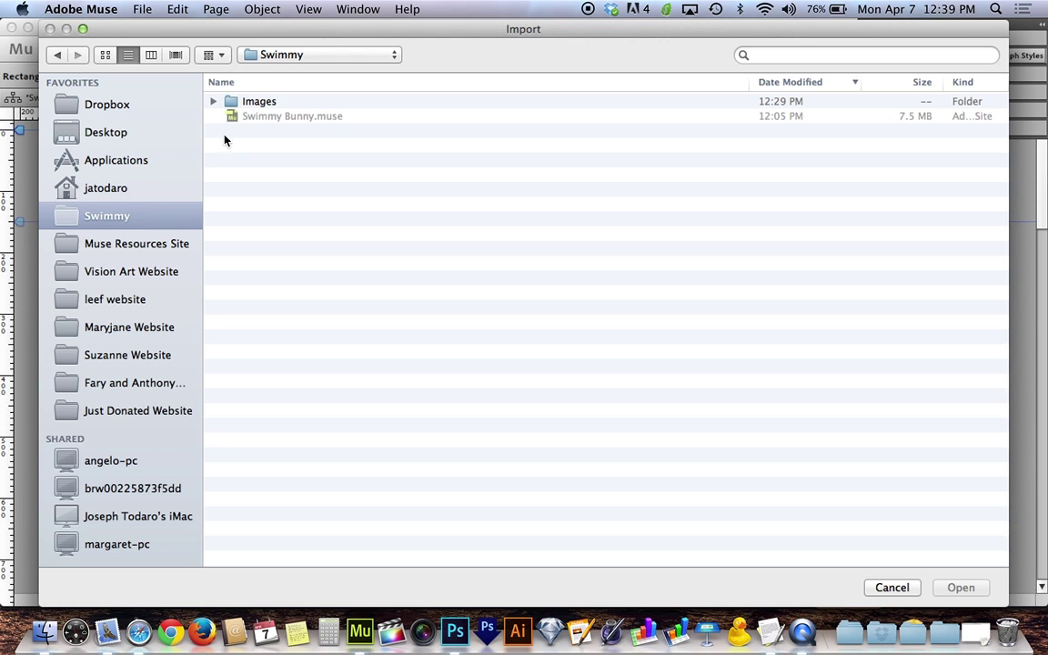
pyautogui.doubleClick(255, 102)
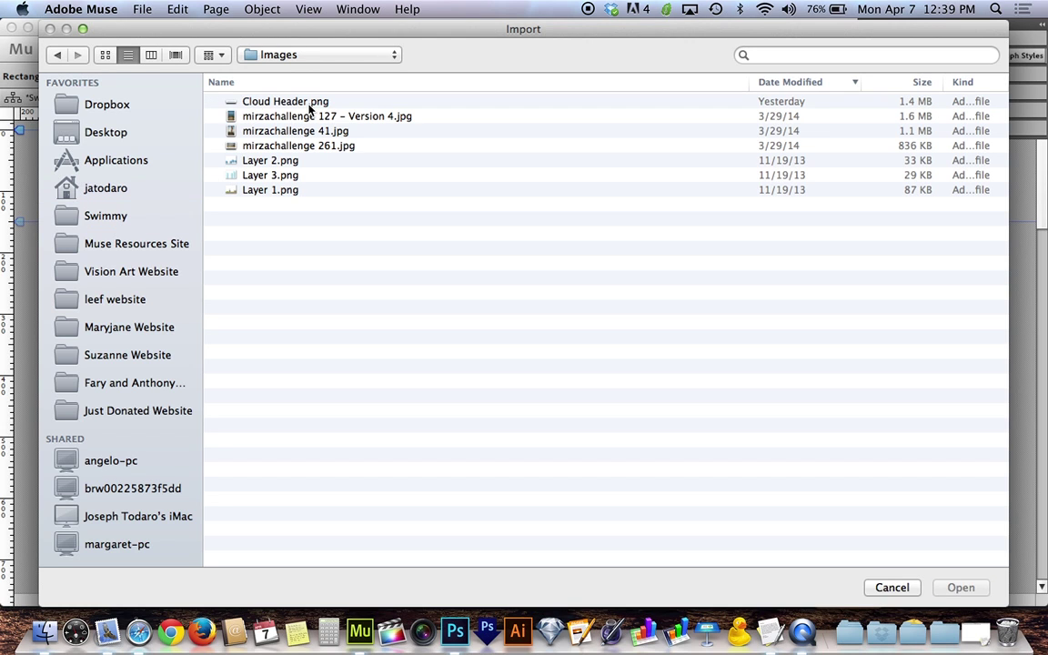
pyautogui.click(280, 102)
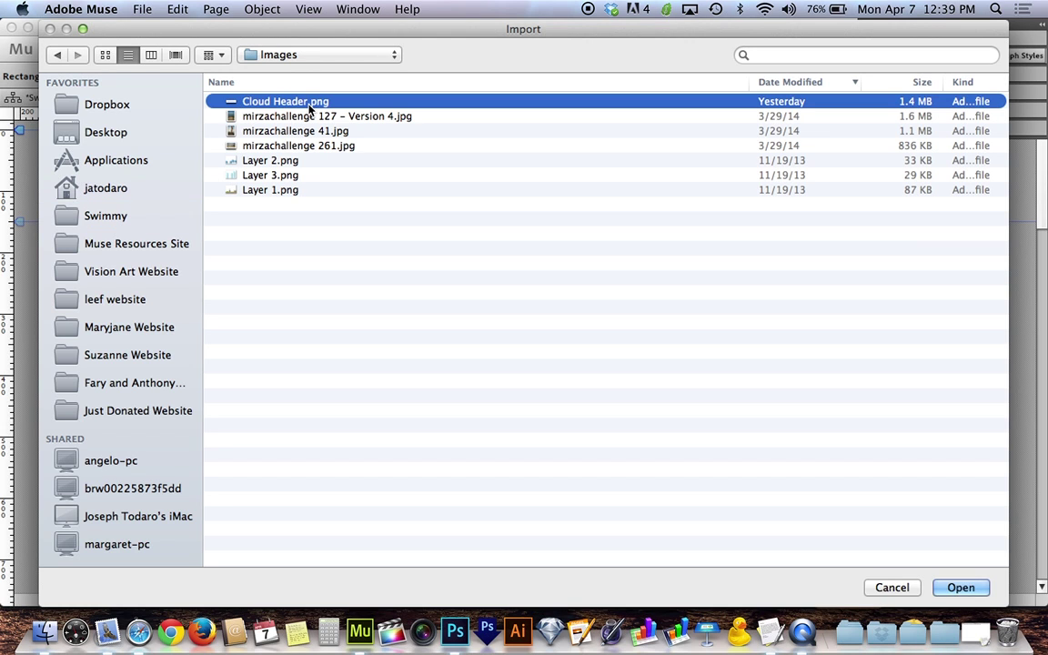
pyautogui.click(955, 588)
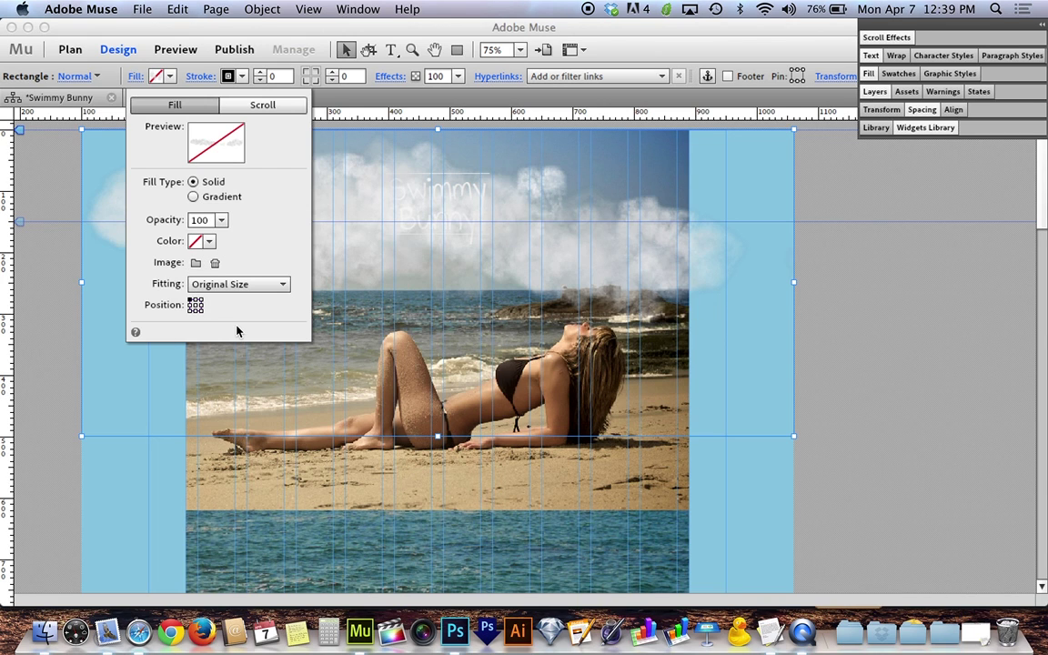
# Set the cloud image's fitting to Tile Horizontally and its position to center
pyautogui.click(270, 285)
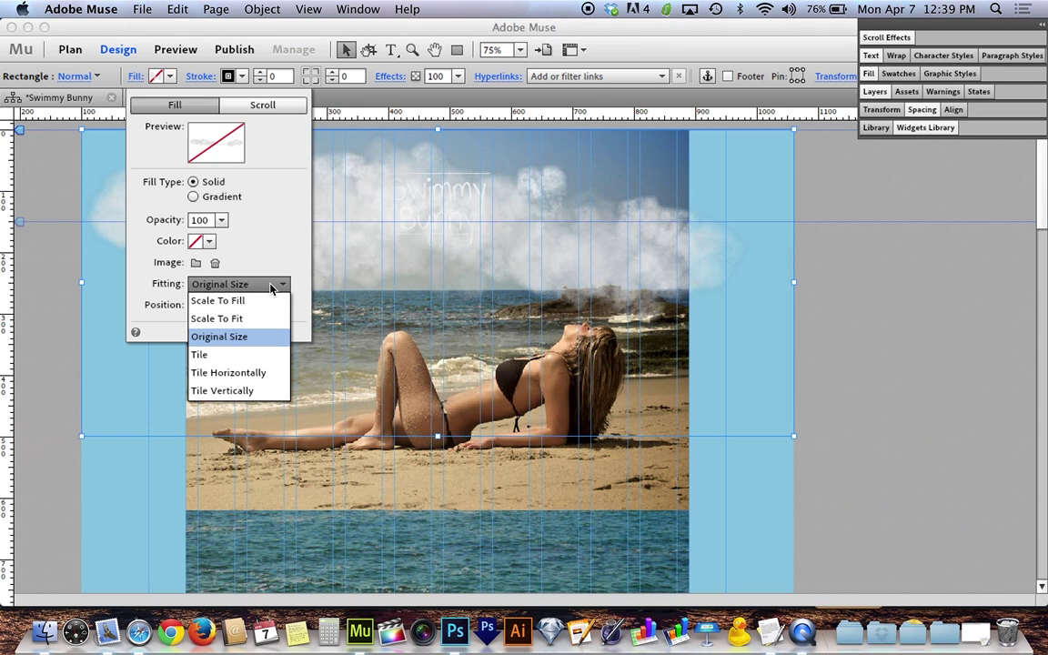
pyautogui.click(255, 374)
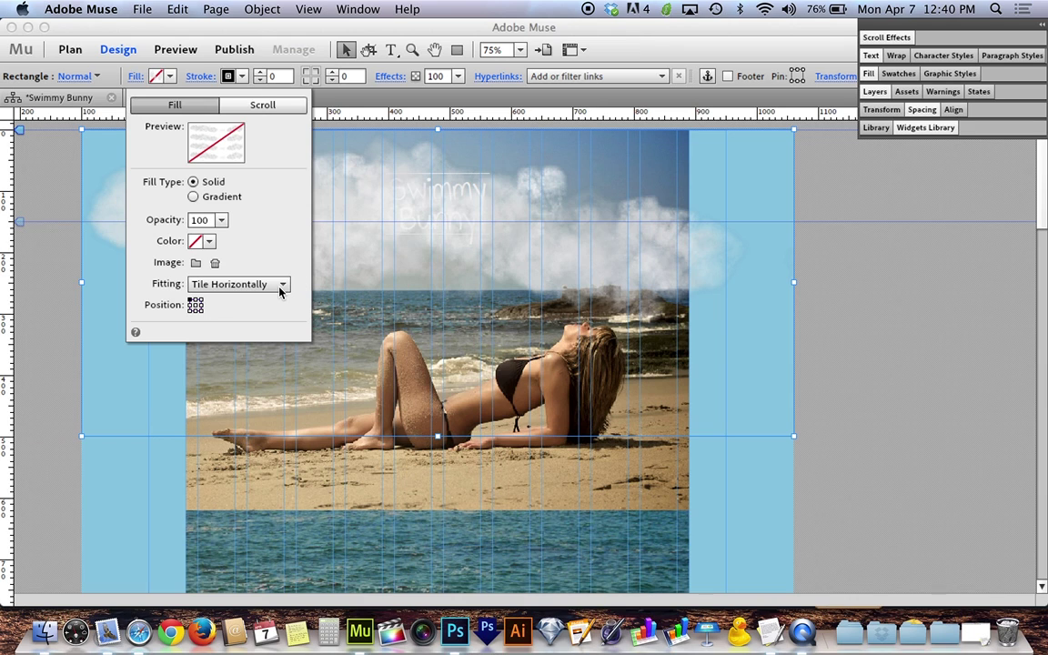
pyautogui.click(195, 308)
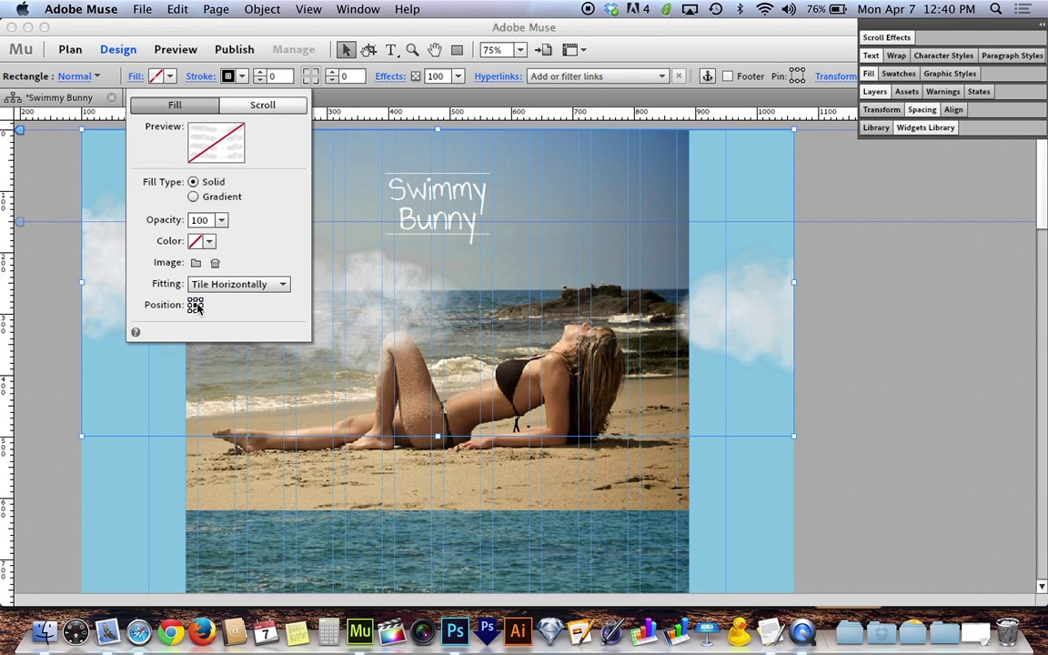
pyautogui.click(41, 300)
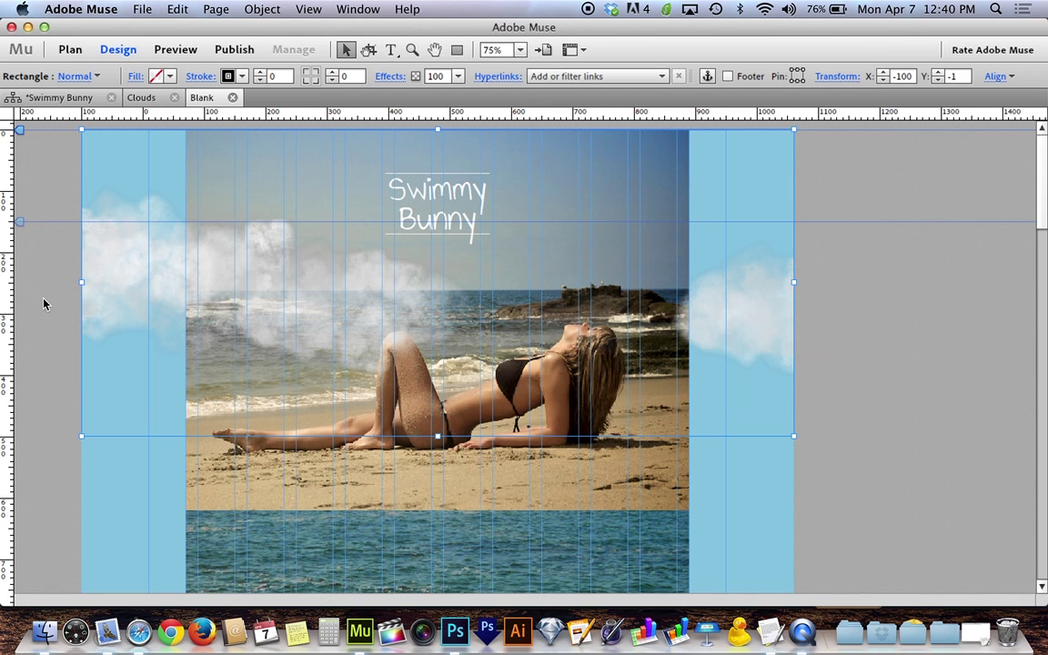
# Preview the Blank page in the browser, examine how the clouds behave during scrolling, and return to Adobe Muse
pyautogui.press('super+alt+e')
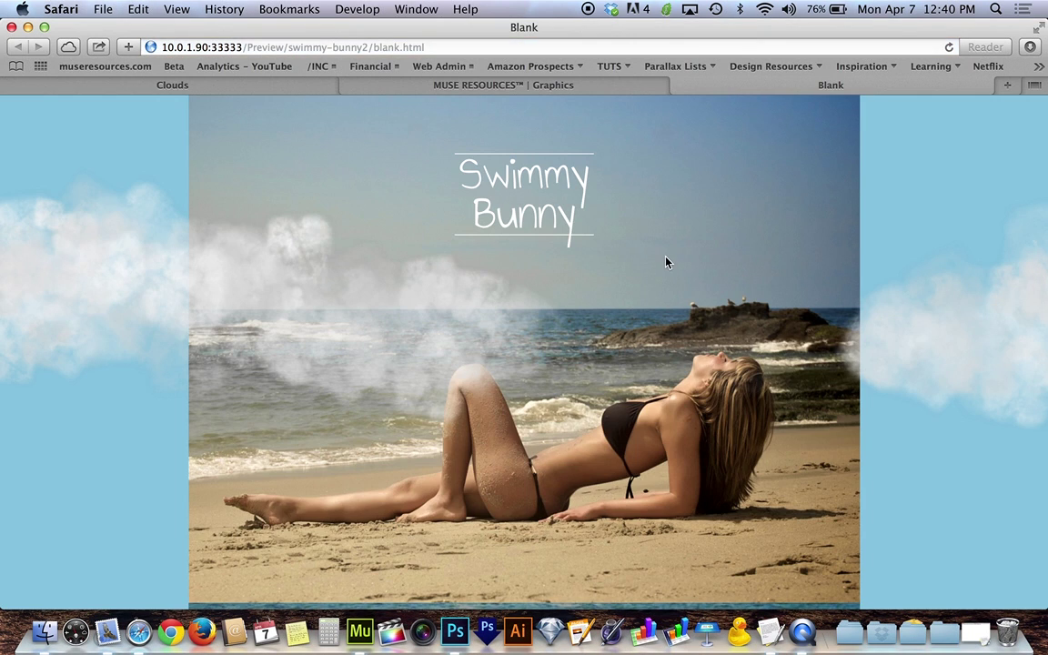
pyautogui.scroll(-5, 664, 262)
pyautogui.scroll(5, 665, 262)
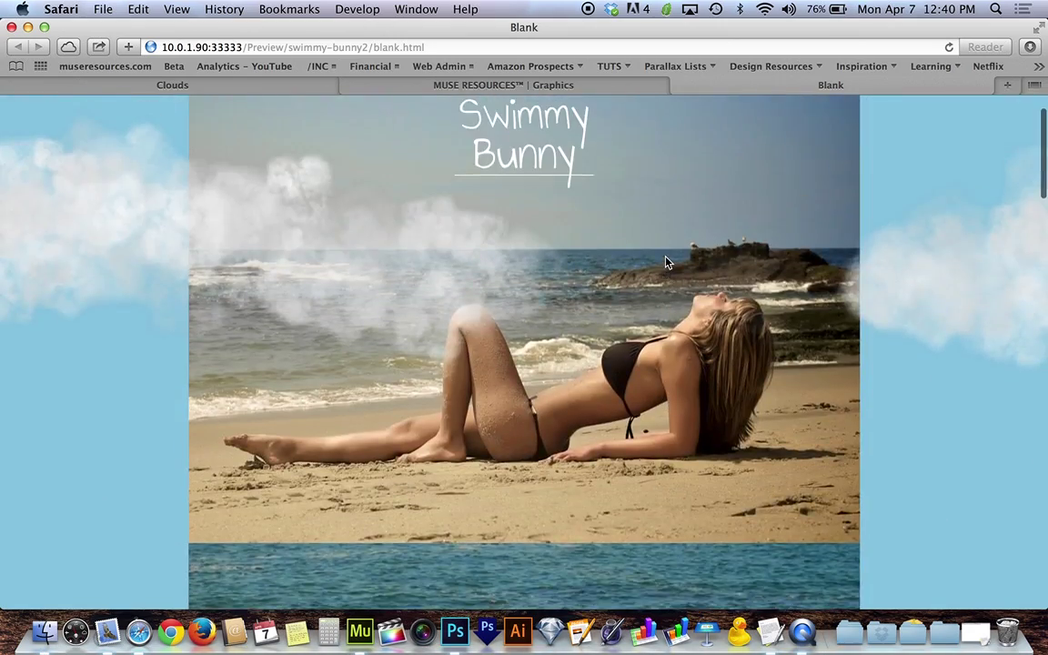
pyautogui.scroll(-8, 665, 262)
pyautogui.scroll(7, 664, 262)
pyautogui.scroll(3, 664, 262)
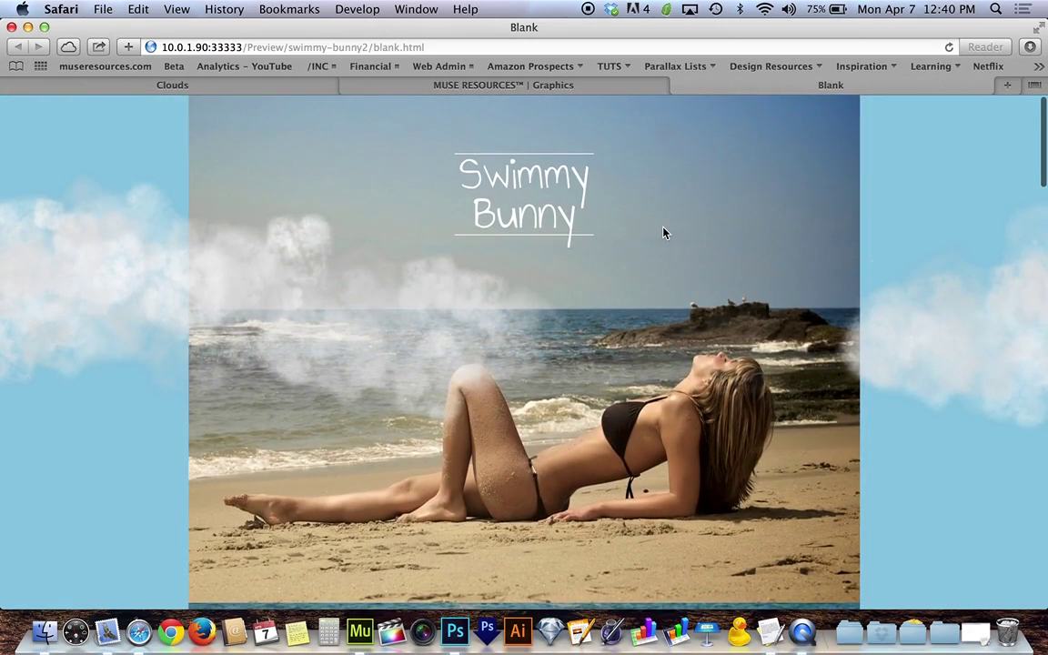
pyautogui.hotkey('ctrl', 'shift', 'Tab')
pyautogui.press('super+Tab')
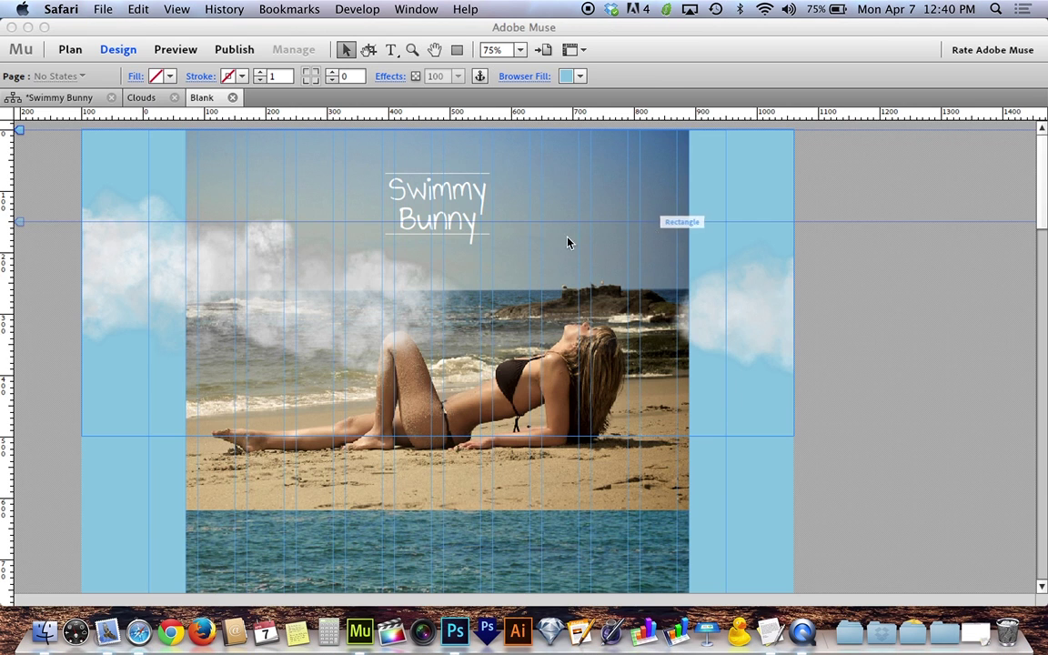
# Check the rectangle's full-width extent on the page and in a fresh browser preview, and close the preview
pyautogui.click(84, 279)
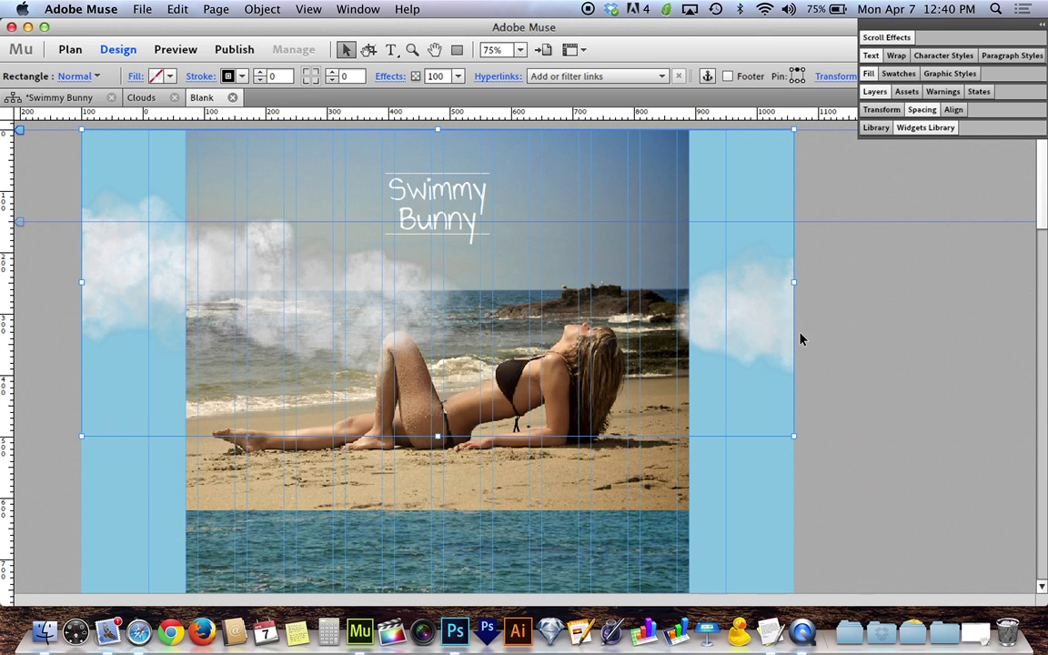
pyautogui.click(49, 367)
pyautogui.press('super+alt+e')
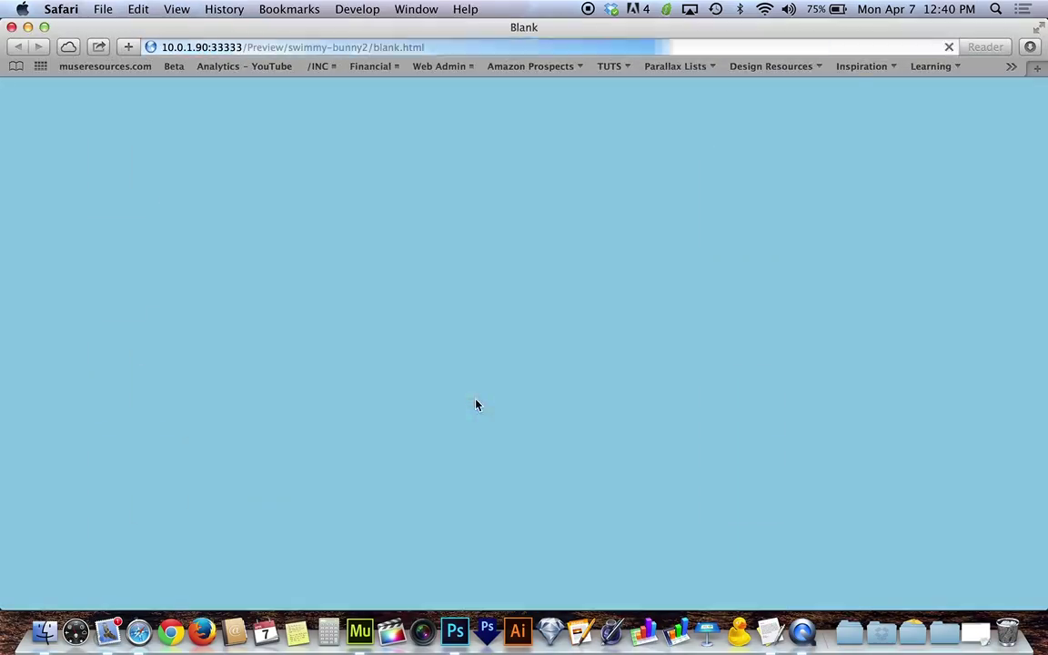
pyautogui.scroll(-5, 475, 404)
pyautogui.scroll(-5, 475, 404)
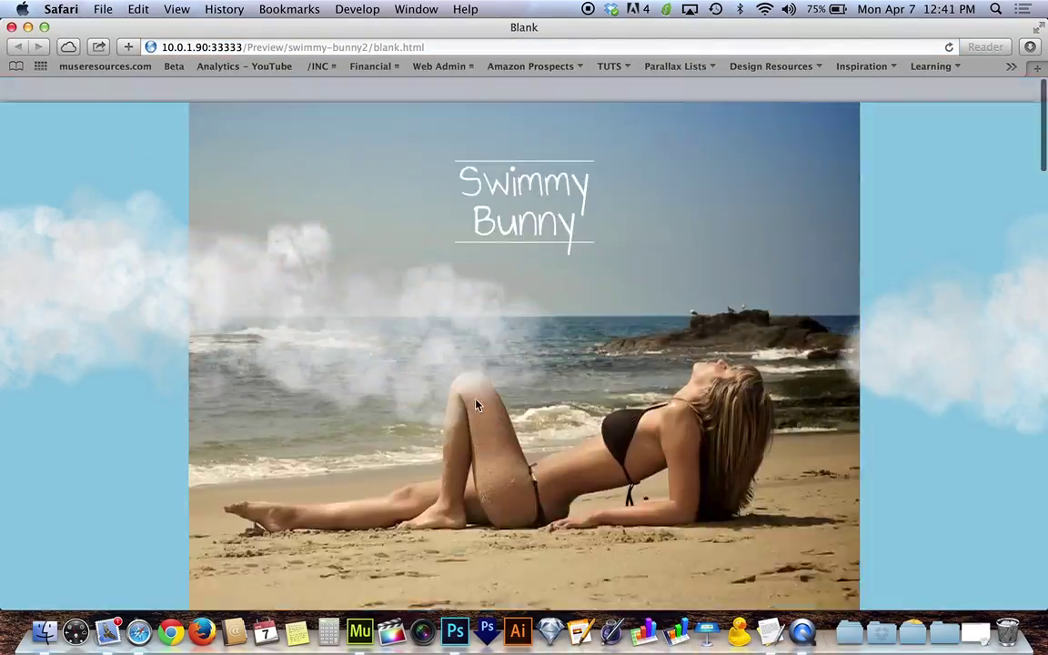
pyautogui.scroll(-5, 475, 404)
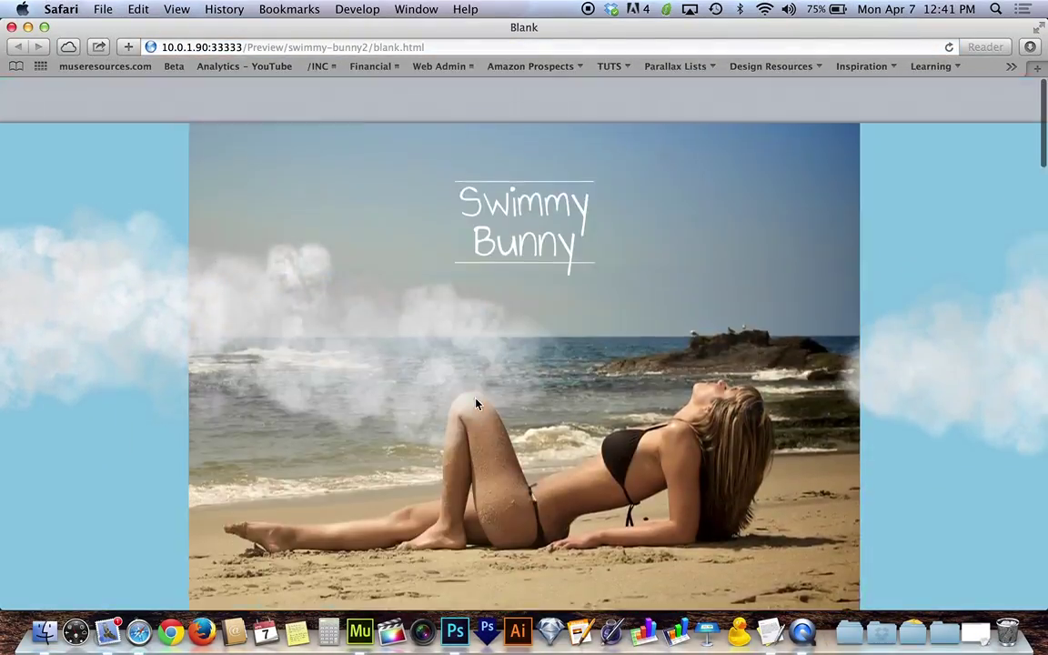
pyautogui.scroll(20, 475, 404)
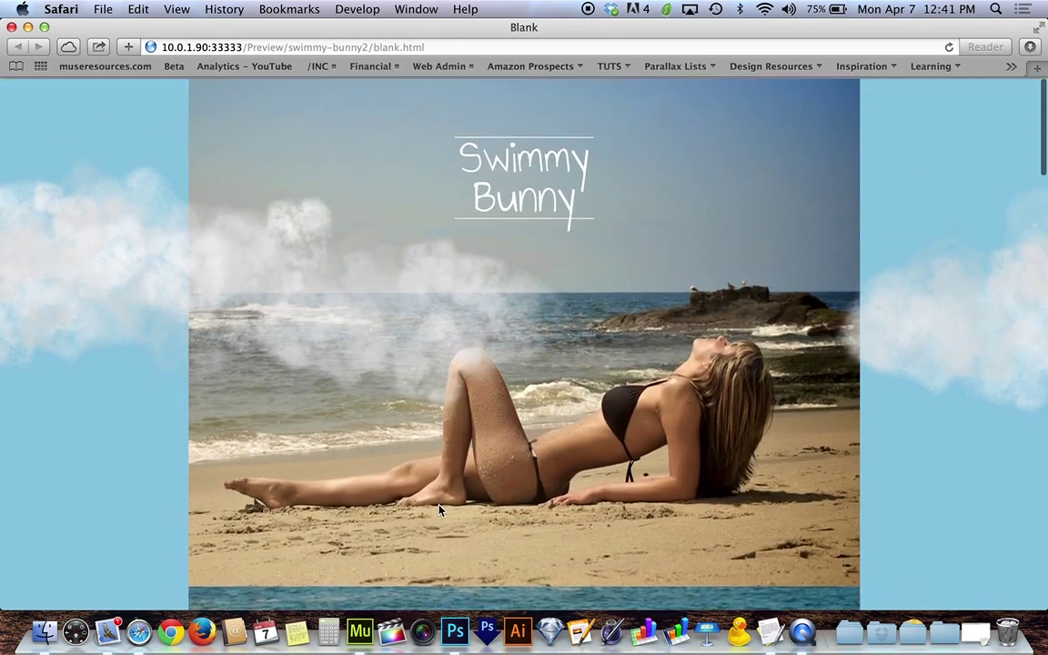
pyautogui.press('super+w')
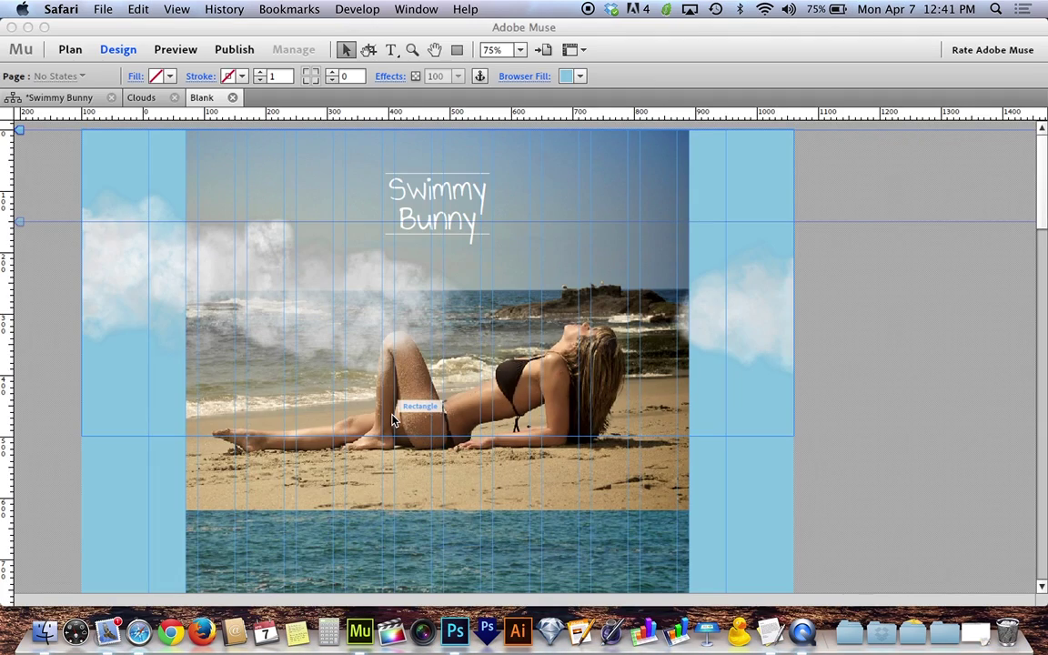
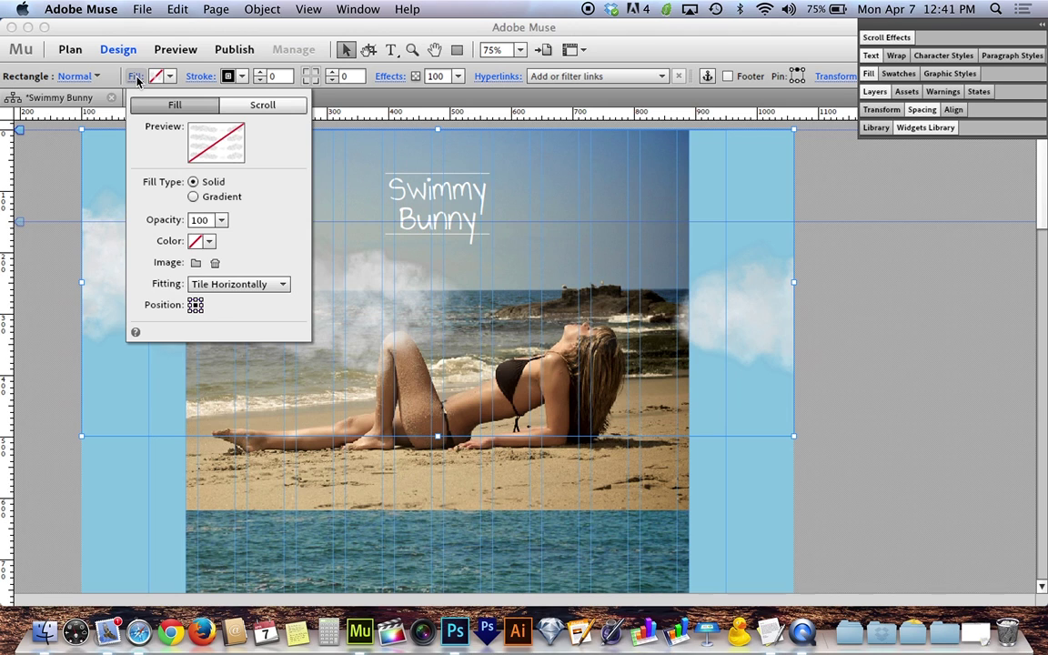
# Enable scroll motion for the rectangle's fill and set its key position to 0 px
pyautogui.click(245, 109)
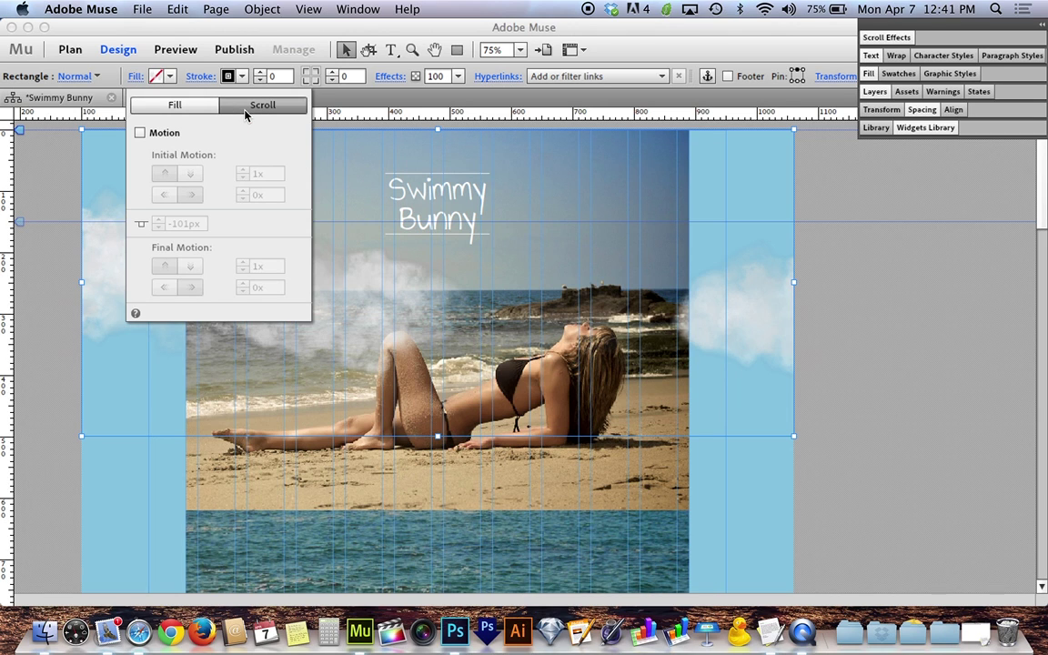
pyautogui.click(140, 133)
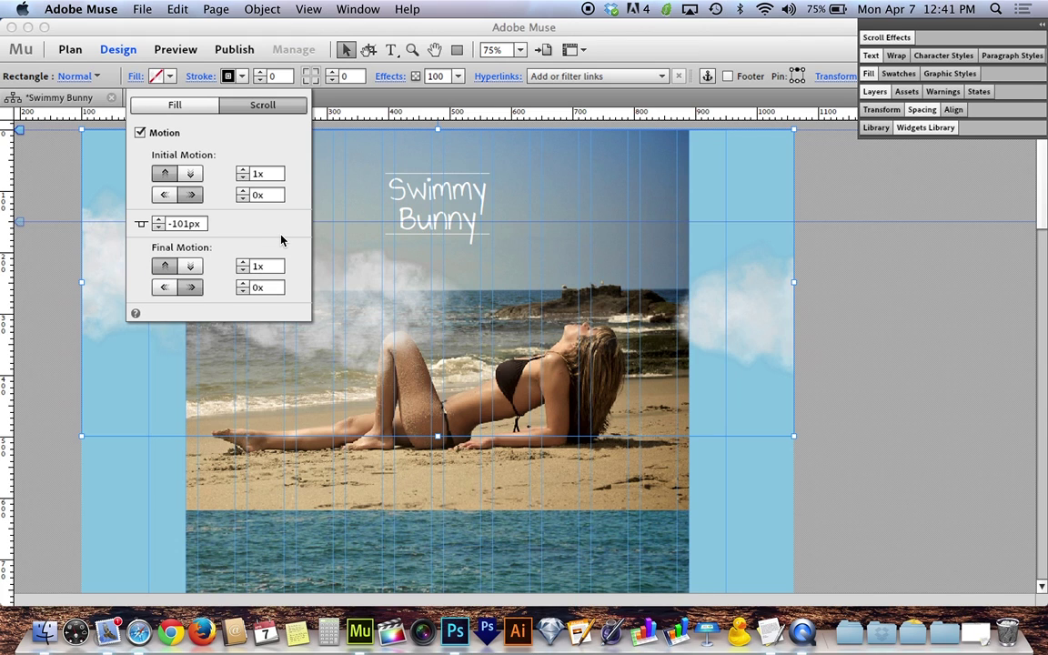
pyautogui.click(187, 223)
pyautogui.press('BackSpace')
pyautogui.press('BackSpace')
pyautogui.press('BackSpace')
pyautogui.press('BackSpace')
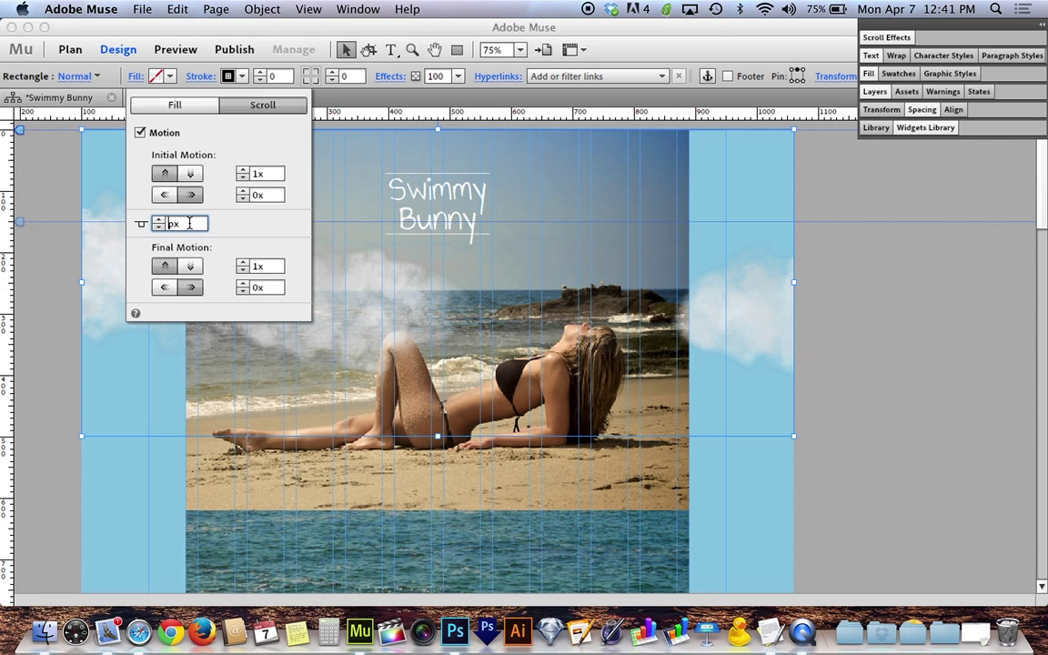
pyautogui.write('0')
pyautogui.press('Return')
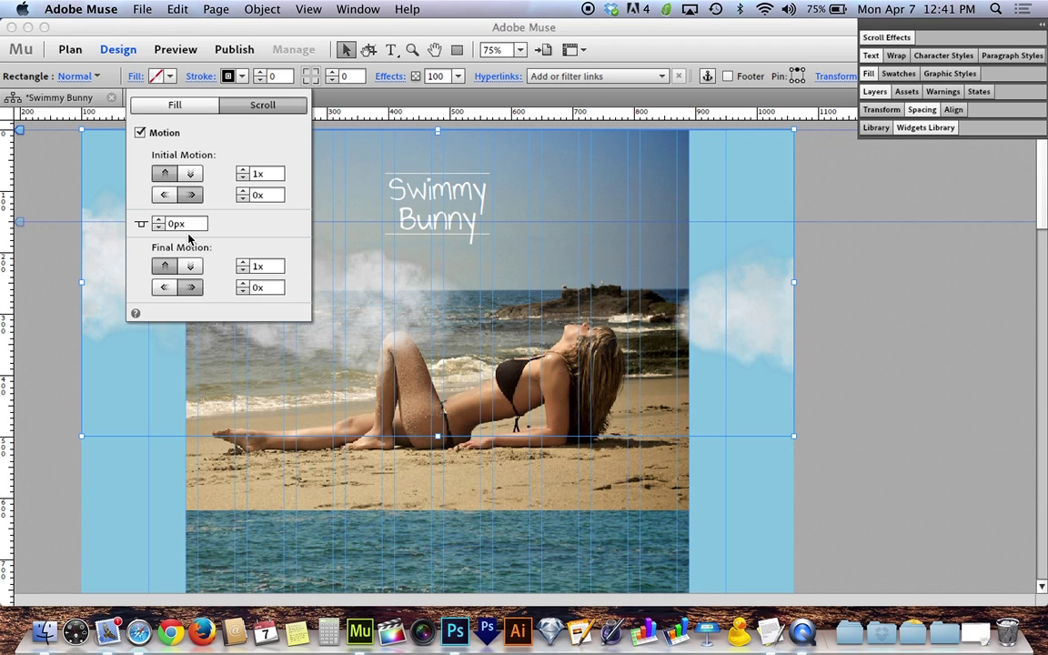
# Set the fill's initial and final horizontal motion to 1x, both heading left
pyautogui.click(258, 195)
pyautogui.write('1')
pyautogui.press('Tab')
pyautogui.press('Tab')
pyautogui.press('Tab')
pyautogui.write('1')
pyautogui.click(278, 174)
pyautogui.click(165, 196)
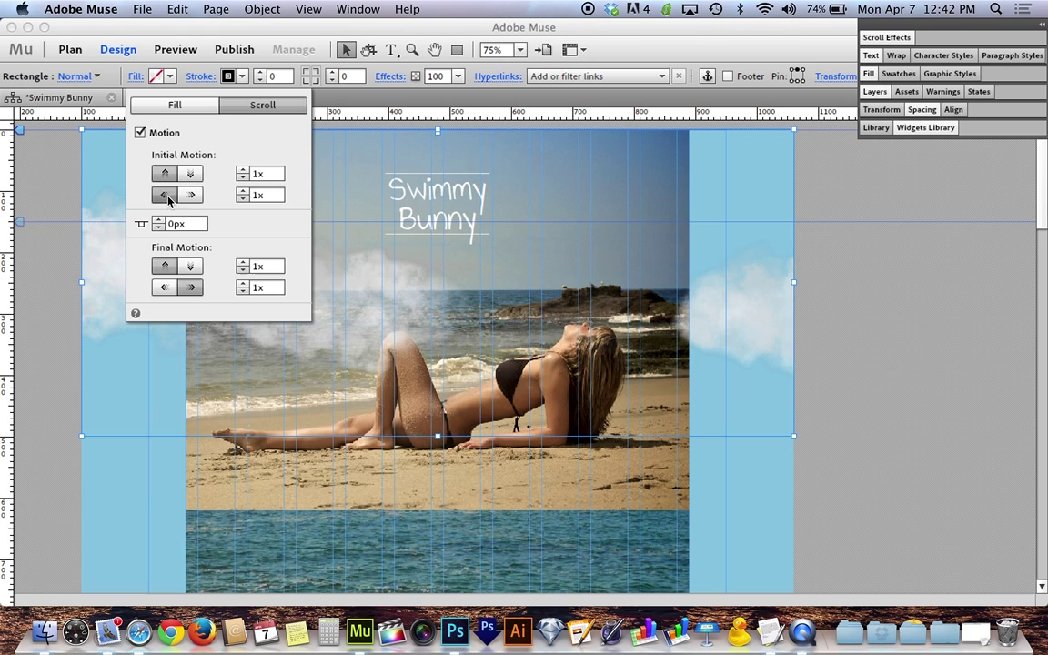
pyautogui.click(164, 288)
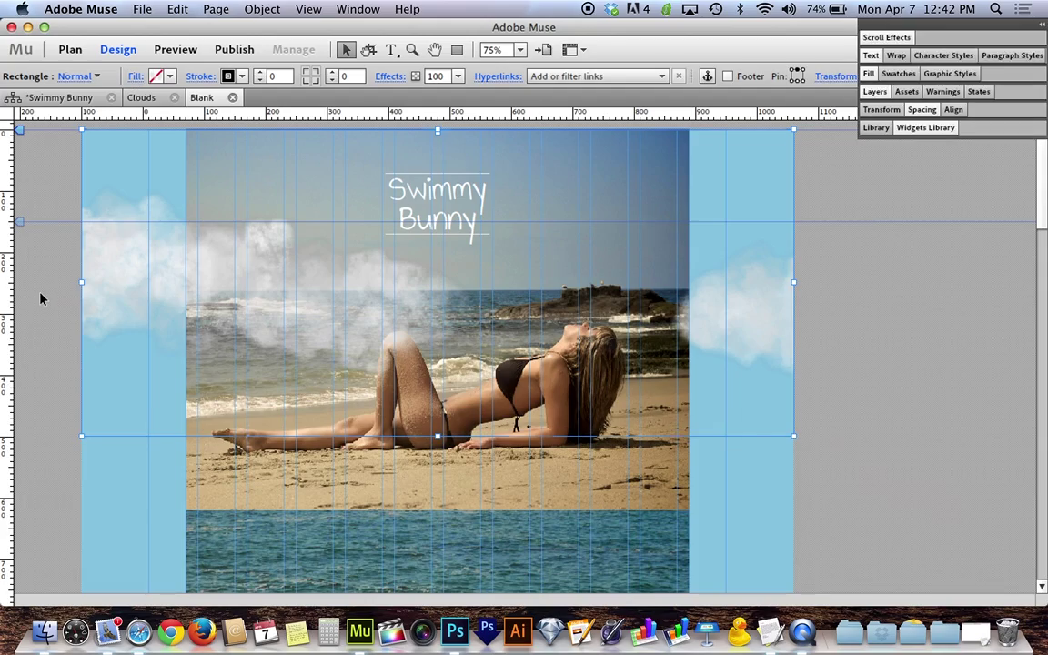
pyautogui.click(40, 298)
# Preview the page in the browser, examine the clouds' sideways motion while scrolling, and close the preview
pyautogui.press('super+alt+e')
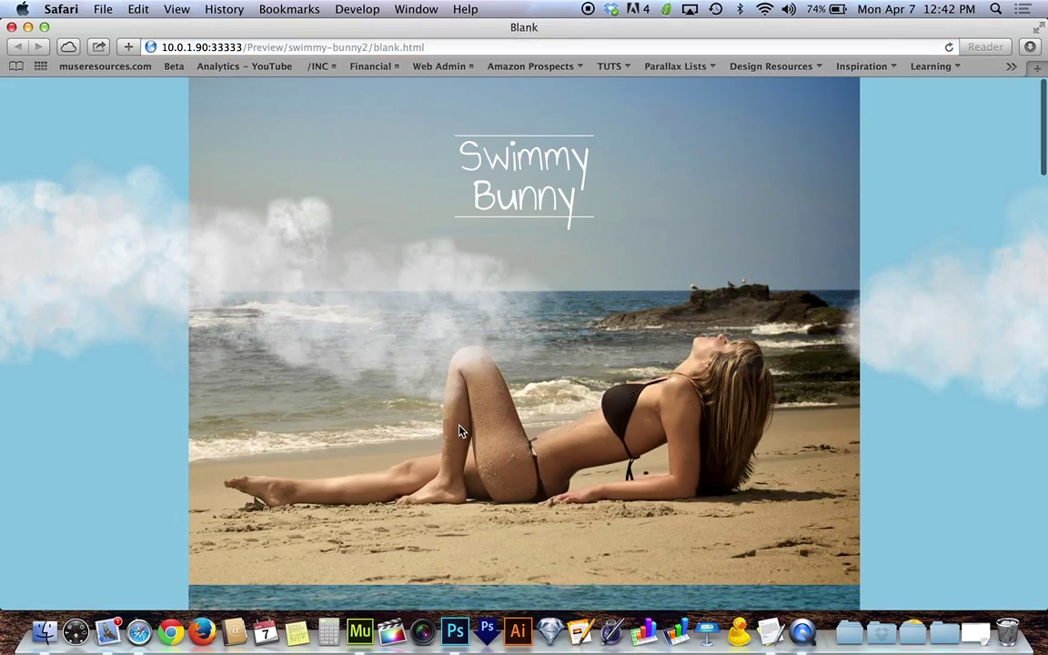
pyautogui.scroll(-5, 459, 431)
pyautogui.scroll(-10, 460, 431)
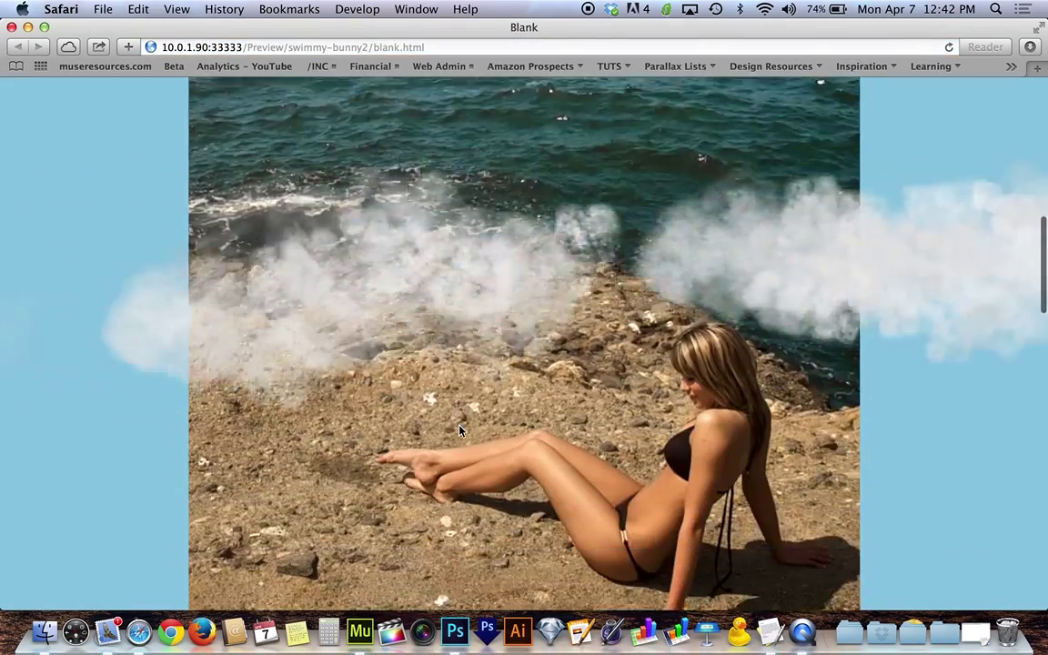
pyautogui.scroll(15, 460, 431)
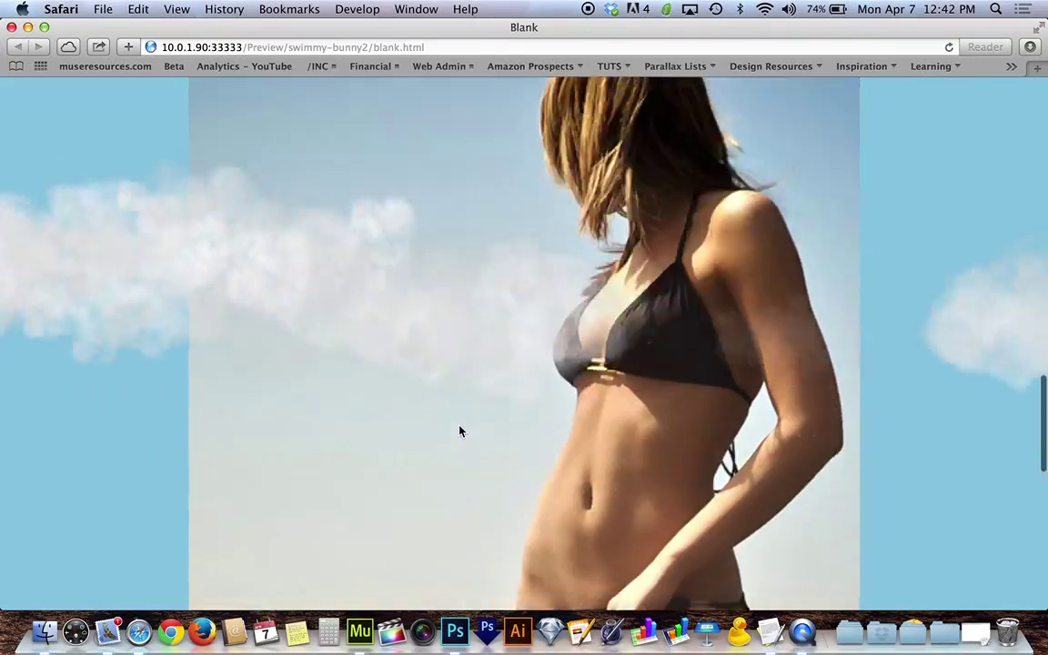
pyautogui.press('super+w')
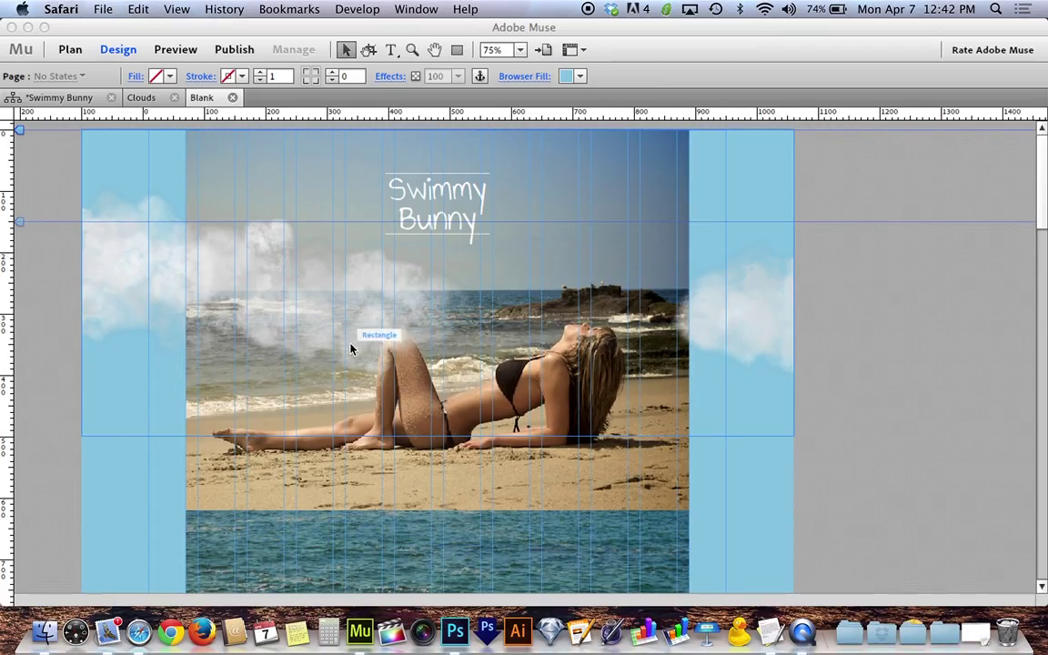
# Move the cloud rectangle up until its upper edge sits about 200 px above the page
pyautogui.moveTo(108, 331); pyautogui.dragTo(125, 247)
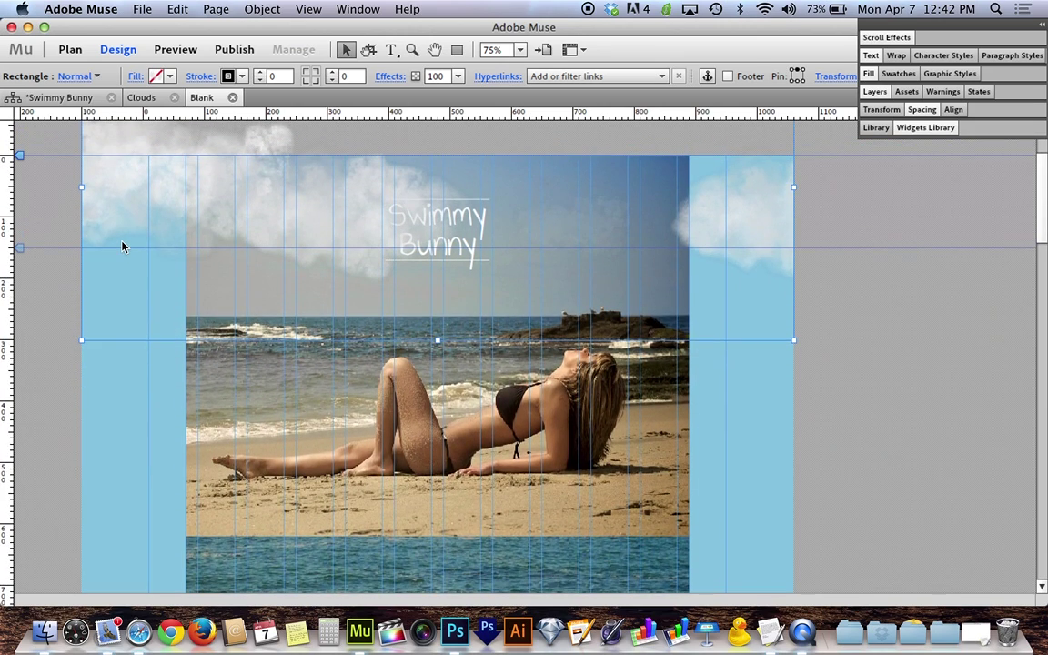
pyautogui.scroll(2, 123, 246)
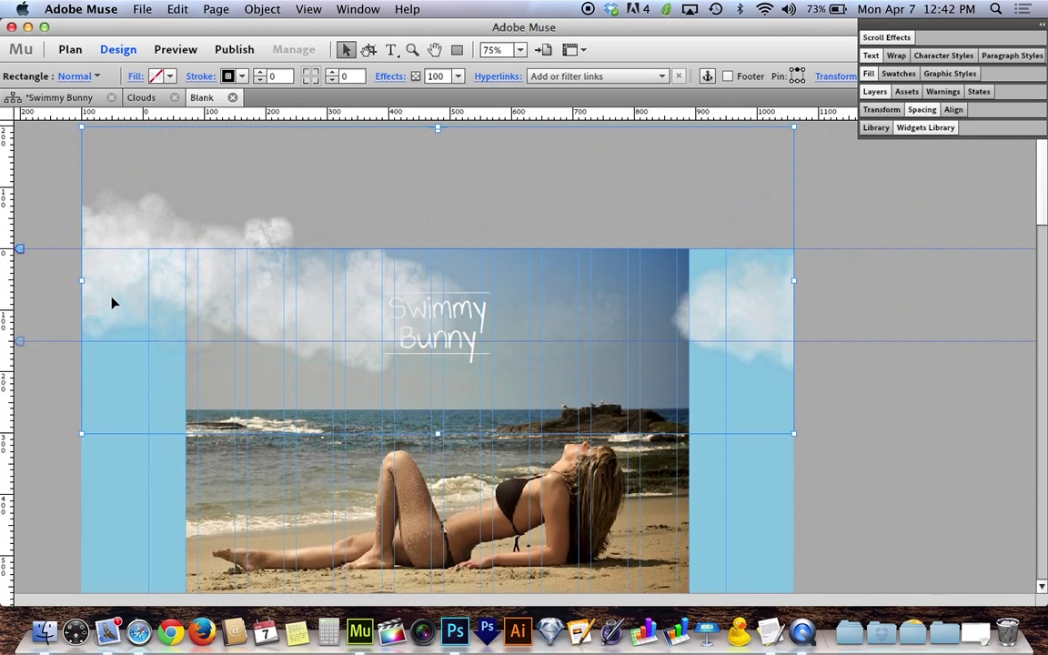
pyautogui.moveTo(112, 299); pyautogui.dragTo(112, 290)
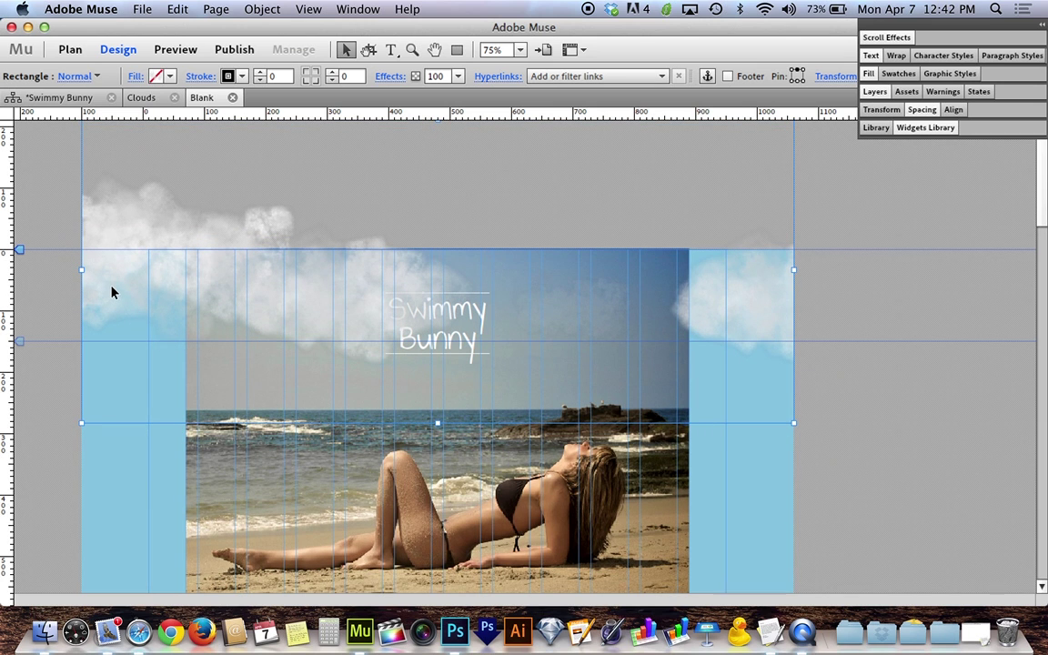
pyautogui.moveTo(112, 291); pyautogui.dragTo(110, 310)
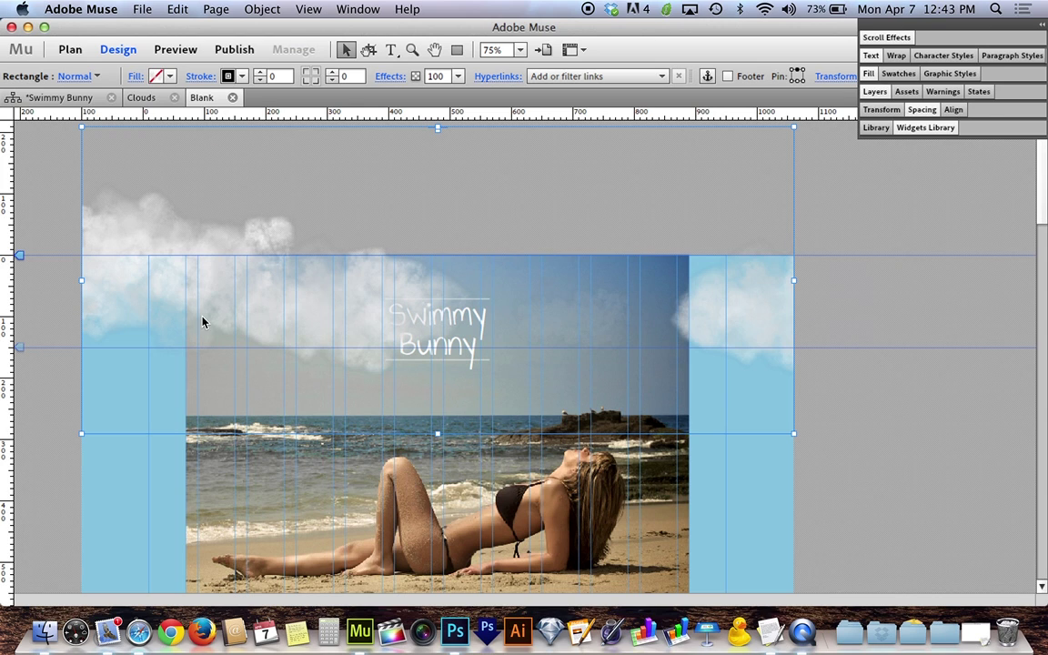
# Send the cloud rectangle to the back, behind the beach photo and the Swimmy Bunny title
pyautogui.rightClick(141, 311)
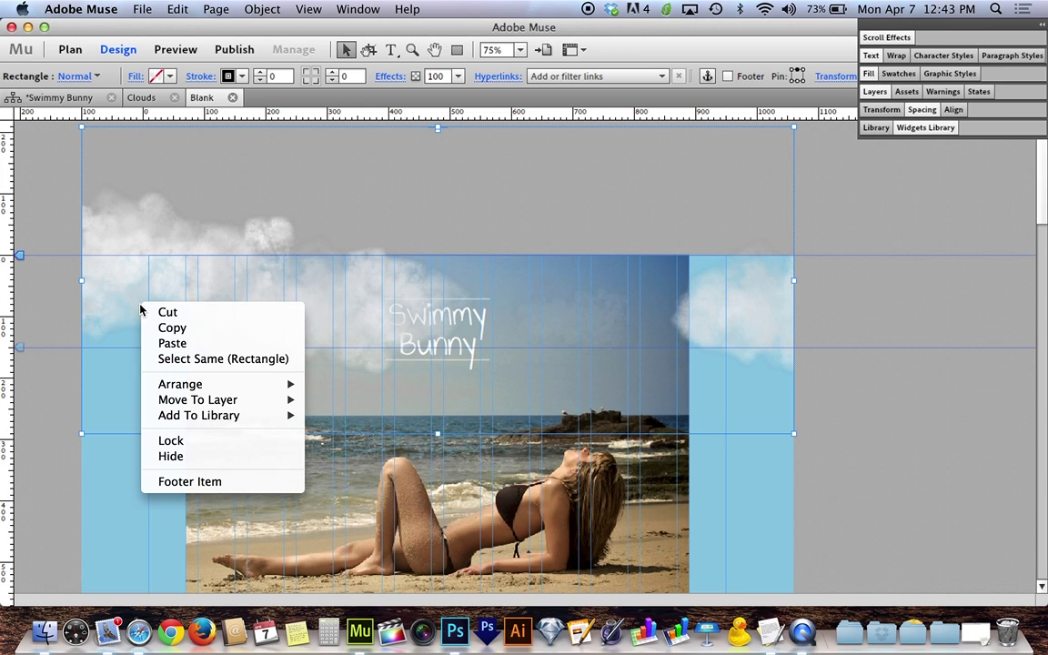
pyautogui.moveTo(225, 390)
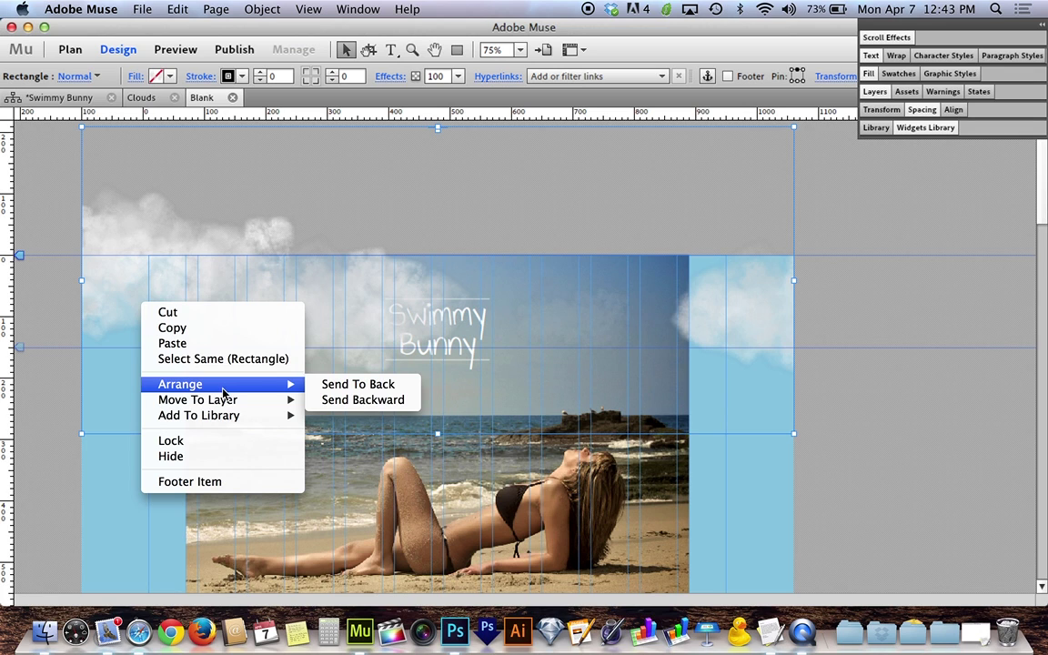
pyautogui.click(358, 386)
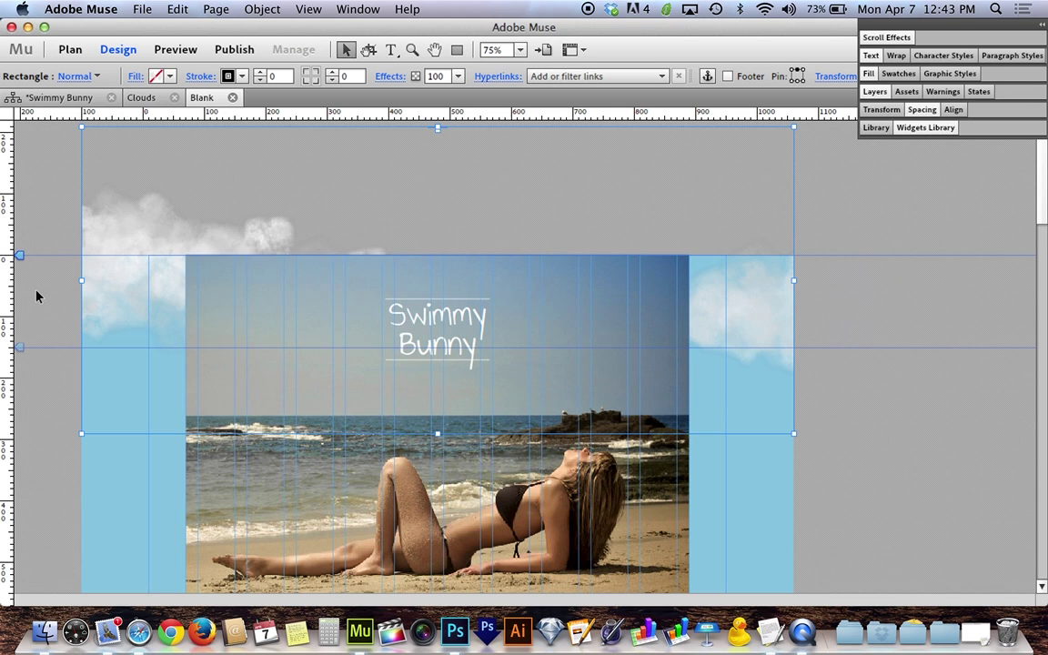
# Shift the cloud rectangle forward and backward repeatedly in the stacking order, ending behind the beach photo, and deselect it
pyautogui.press('super+bracketleft')
pyautogui.press('super+bracketright')
pyautogui.press('super+bracketleft')
pyautogui.press('super+bracketright')
pyautogui.press('super+bracketleft')
pyautogui.press('super+bracketright')
pyautogui.press('super+bracketleft')
pyautogui.click(37, 296)
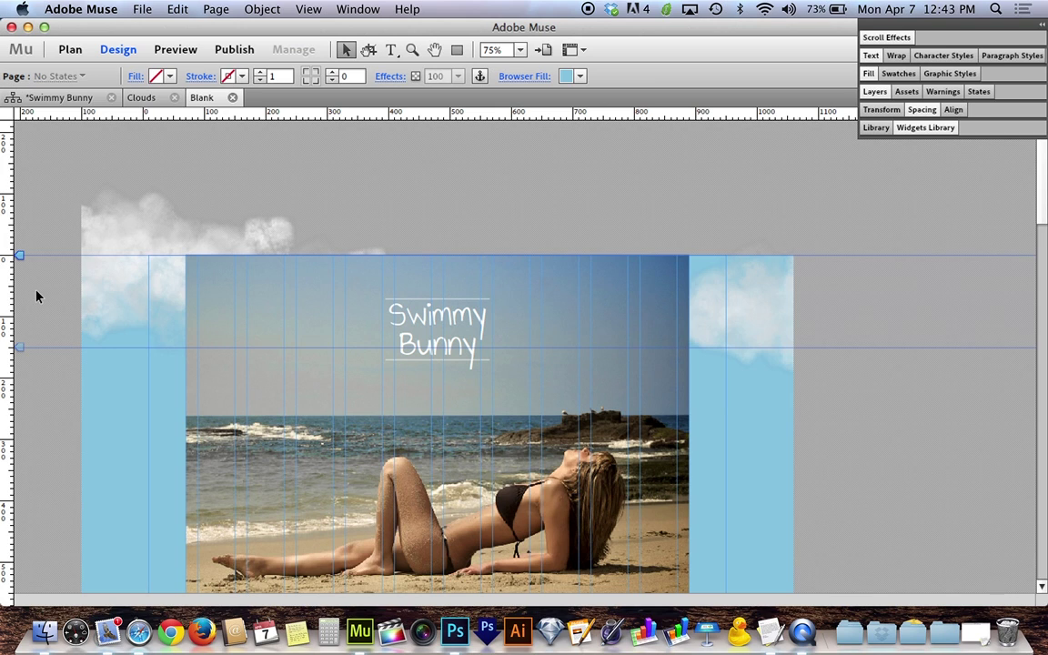
# Duplicate the cloud rectangle down to about 50 px above the page and set the copy's initial and final horizontal motion to 0.5x
pyautogui.click(145, 321)
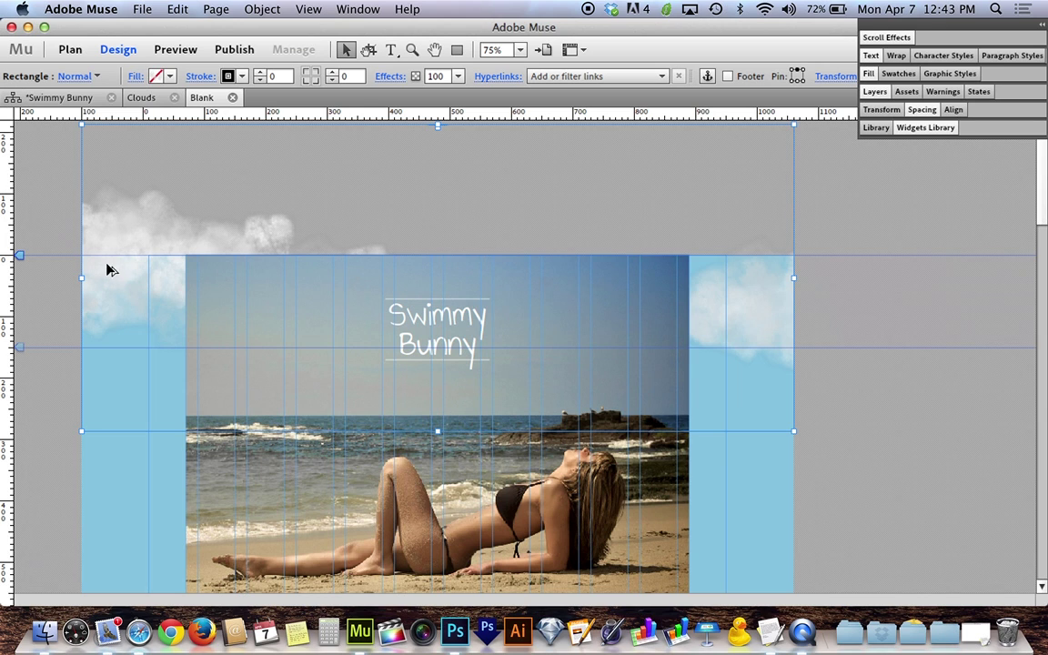
pyautogui.moveTo(110, 277); pyautogui.dragTo(107, 374)
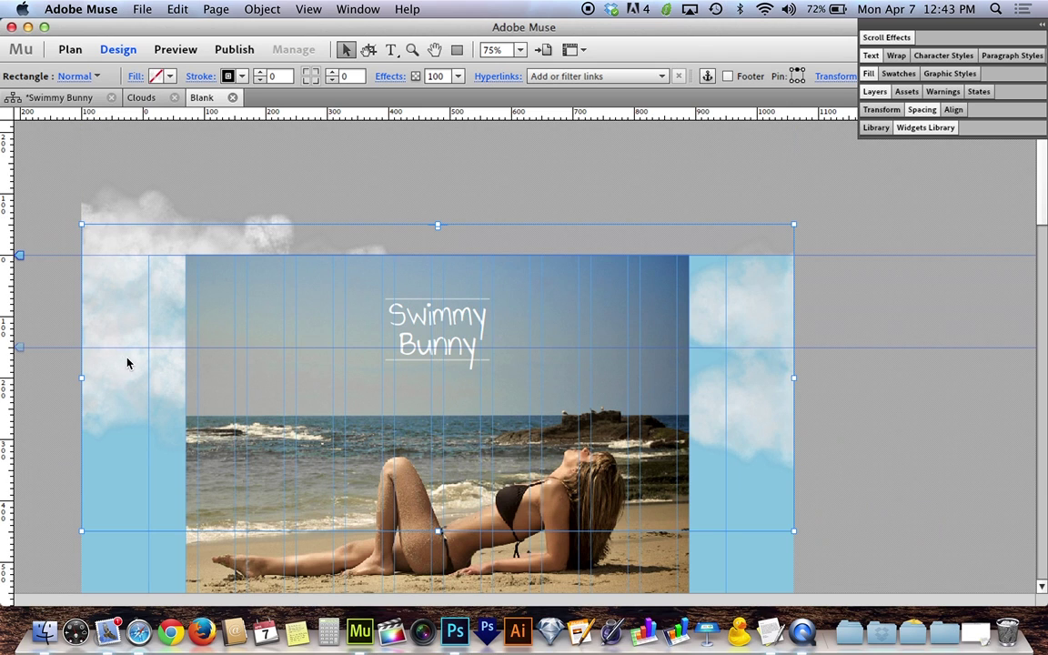
pyautogui.click(133, 78)
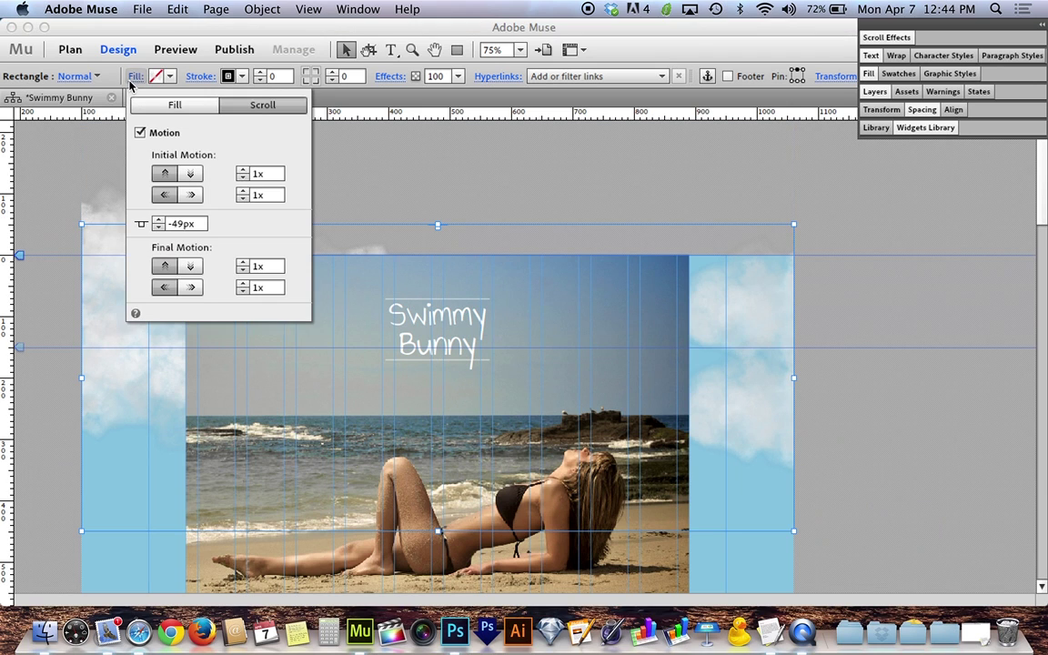
pyautogui.click(259, 194)
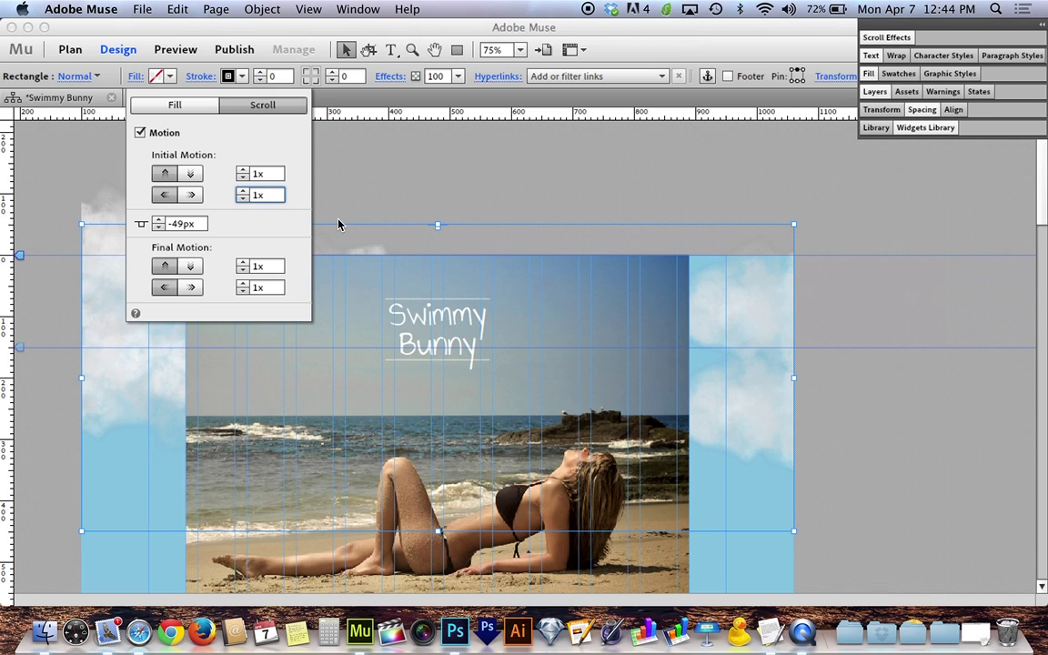
pyautogui.press('BackSpace')
pyautogui.write('0.5')
pyautogui.click(259, 288)
pyautogui.press('BackSpace')
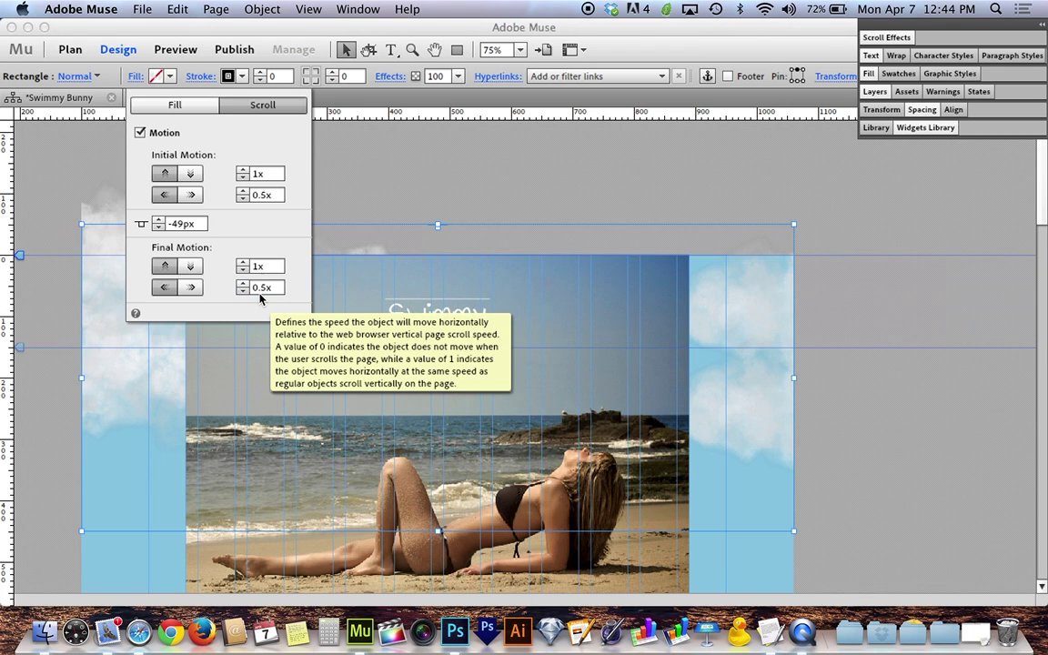
pyautogui.click(145, 386)
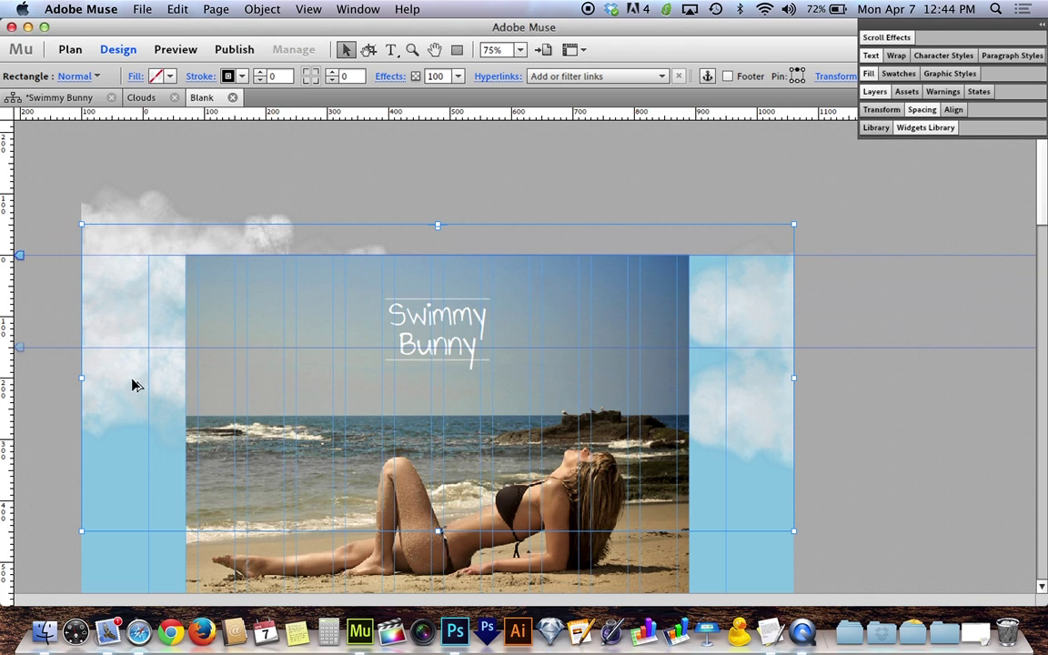
# Duplicate the cloud rectangle again down to Y 60 and set the new copy's initial and final horizontal motion to 0.2x
pyautogui.moveTo(128, 385); pyautogui.dragTo(124, 449)
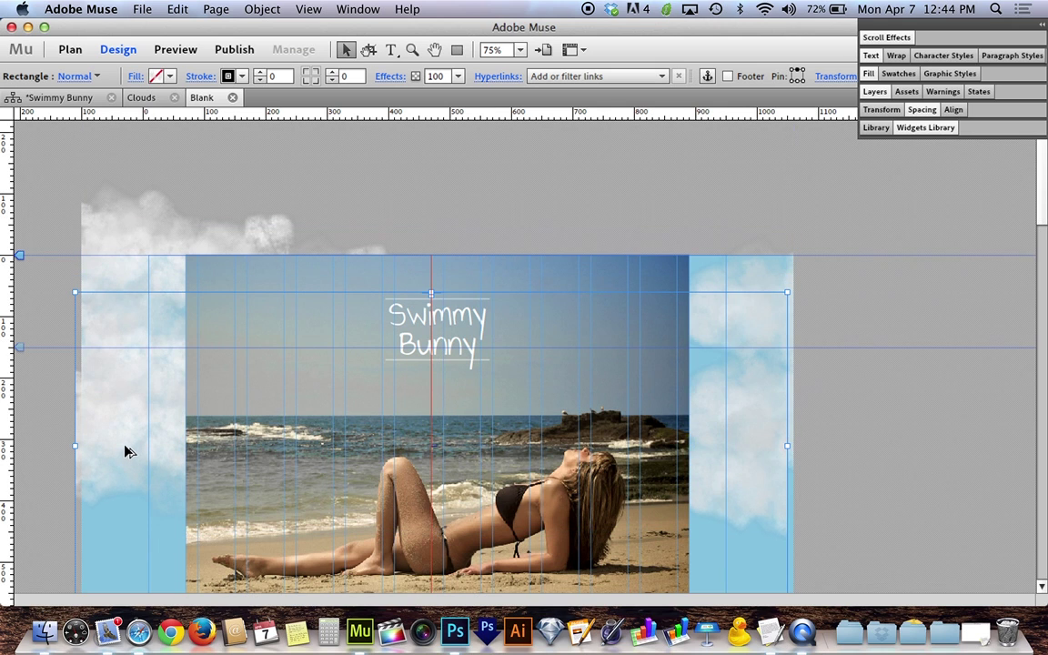
pyautogui.click(135, 77)
pyautogui.click(259, 266)
pyautogui.press('Tab')
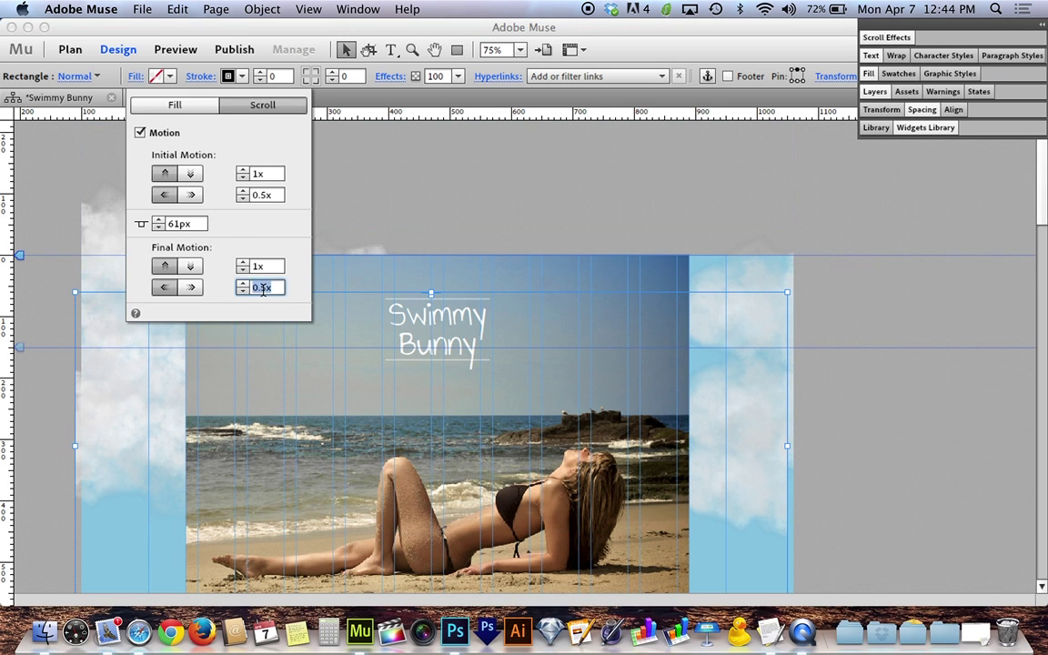
pyautogui.press('BackSpace')
pyautogui.write('2')
pyautogui.click(264, 193)
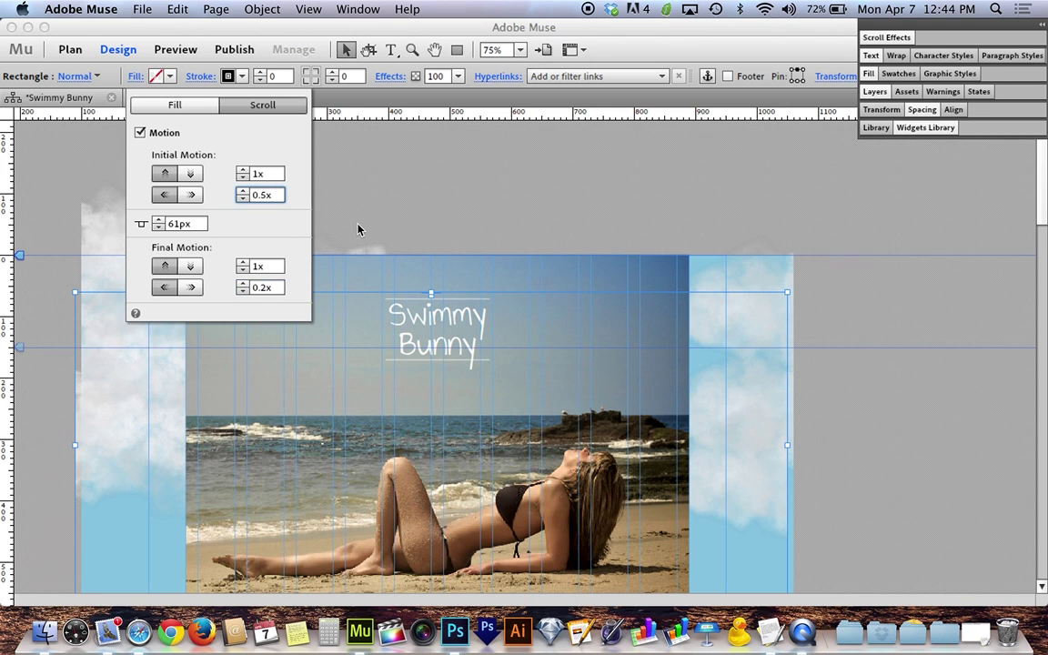
pyautogui.press('BackSpace')
pyautogui.write('2')
pyautogui.click(117, 65)
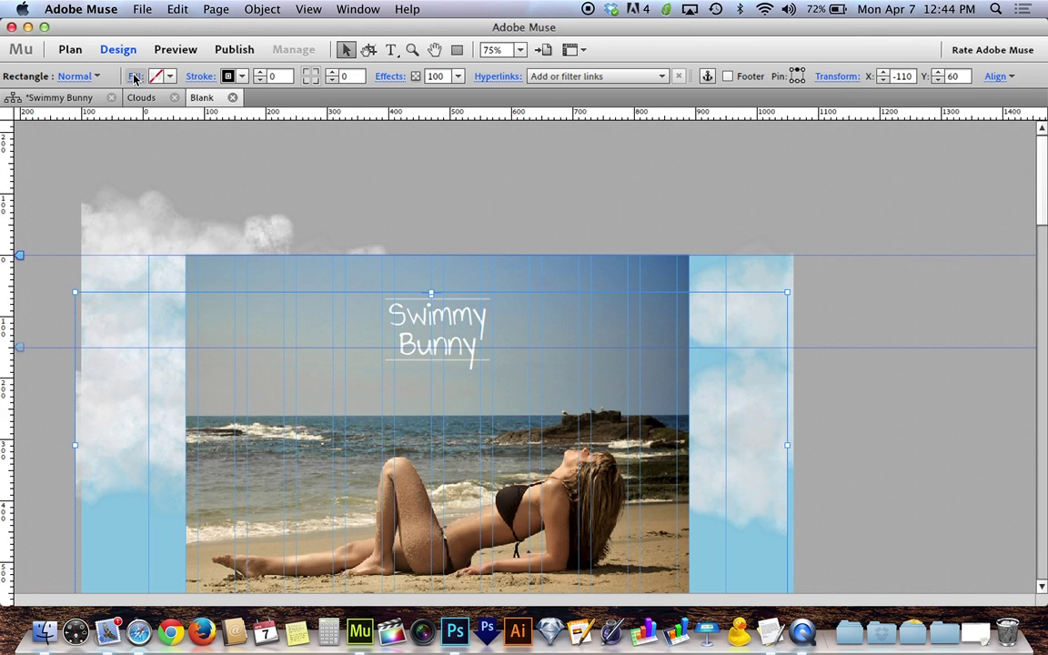
pyautogui.click(35, 186)
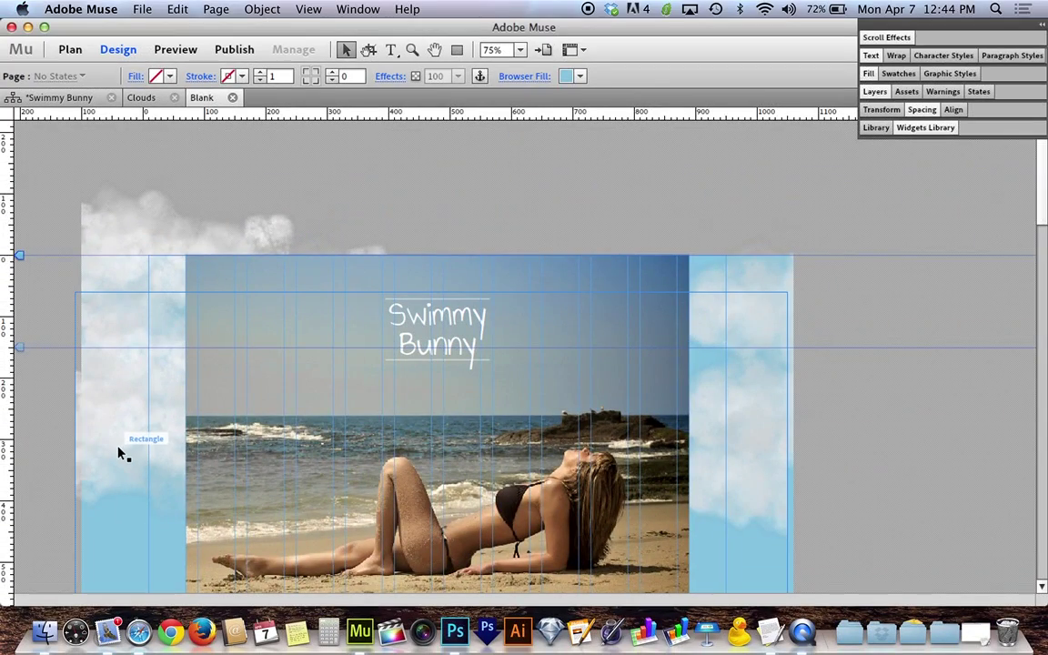
# Move the lowest cloud rectangle sideways until it lines up with both browser edges at full width
pyautogui.click(119, 452)
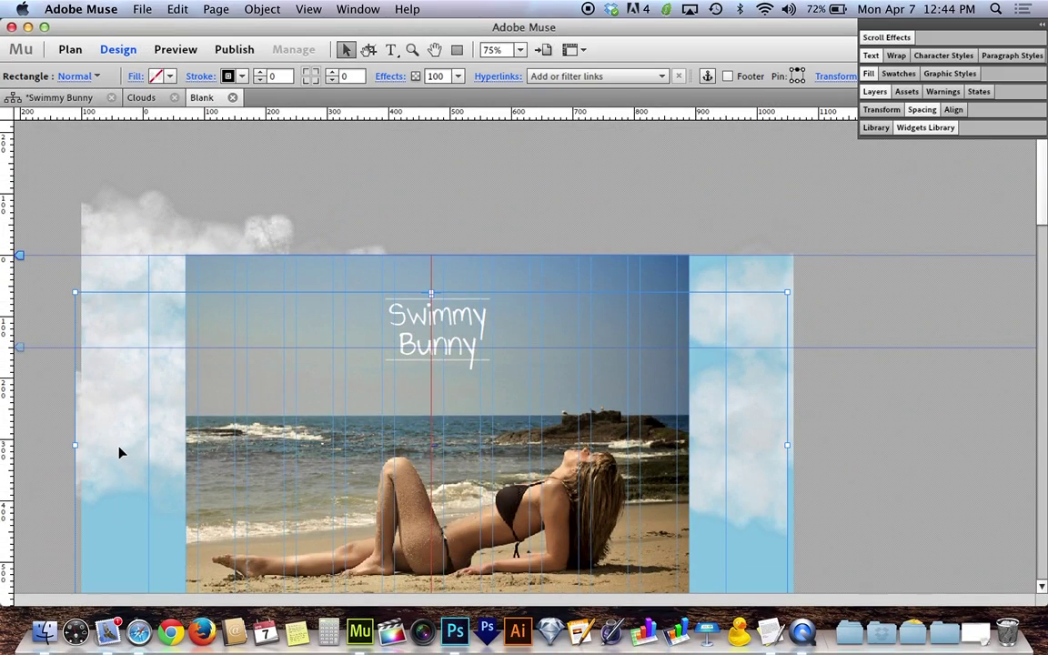
pyautogui.moveTo(119, 452); pyautogui.dragTo(126, 452)
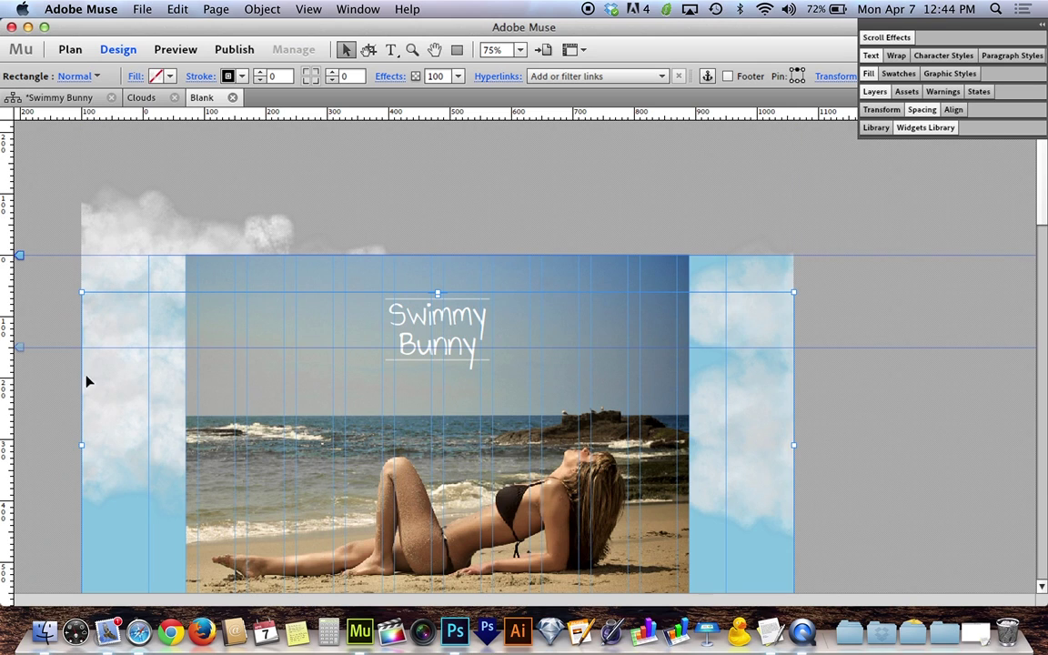
pyautogui.click(39, 422)
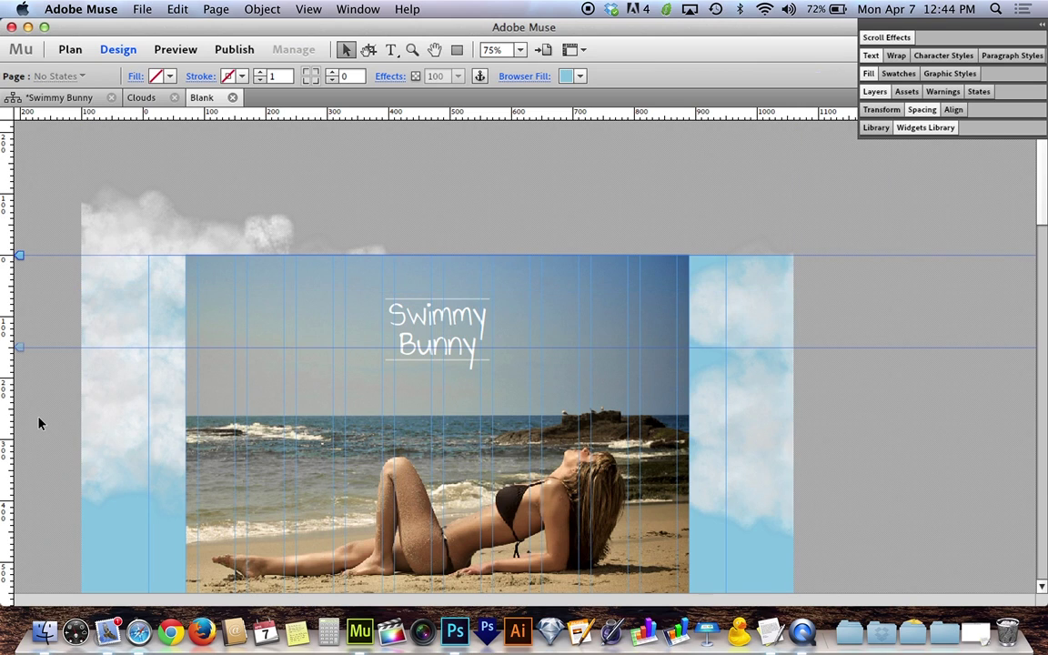
# Preview the page in the browser, examine how the layered clouds move while scrolling, and return to Adobe Muse
pyautogui.press('super+shift+e')
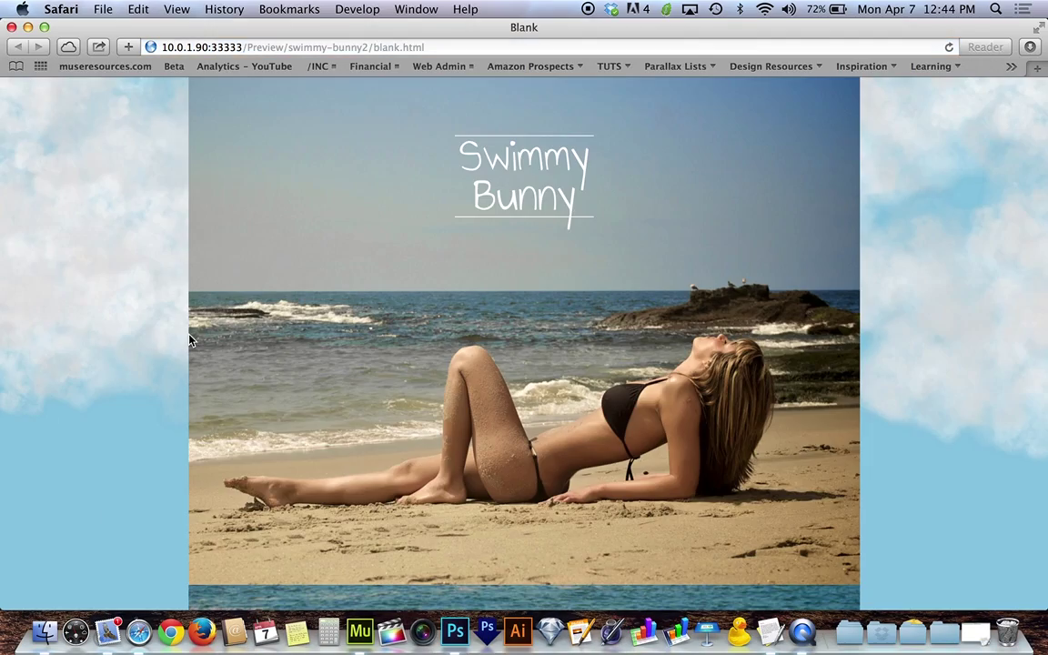
pyautogui.scroll(-8, 189, 336)
pyautogui.scroll(-10, 189, 339)
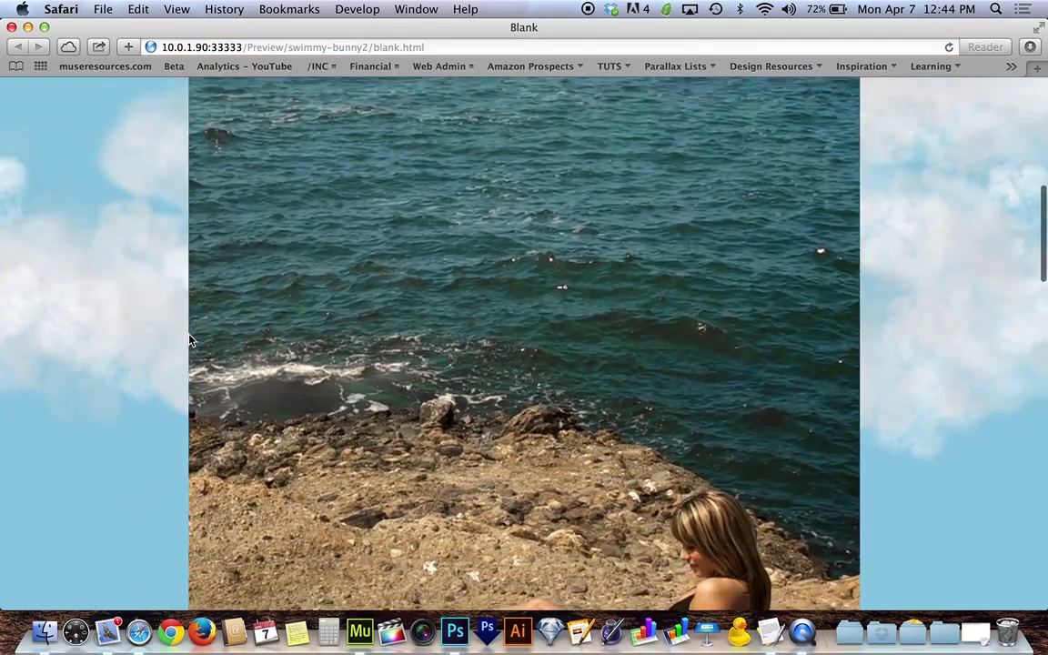
pyautogui.scroll(-12, 189, 339)
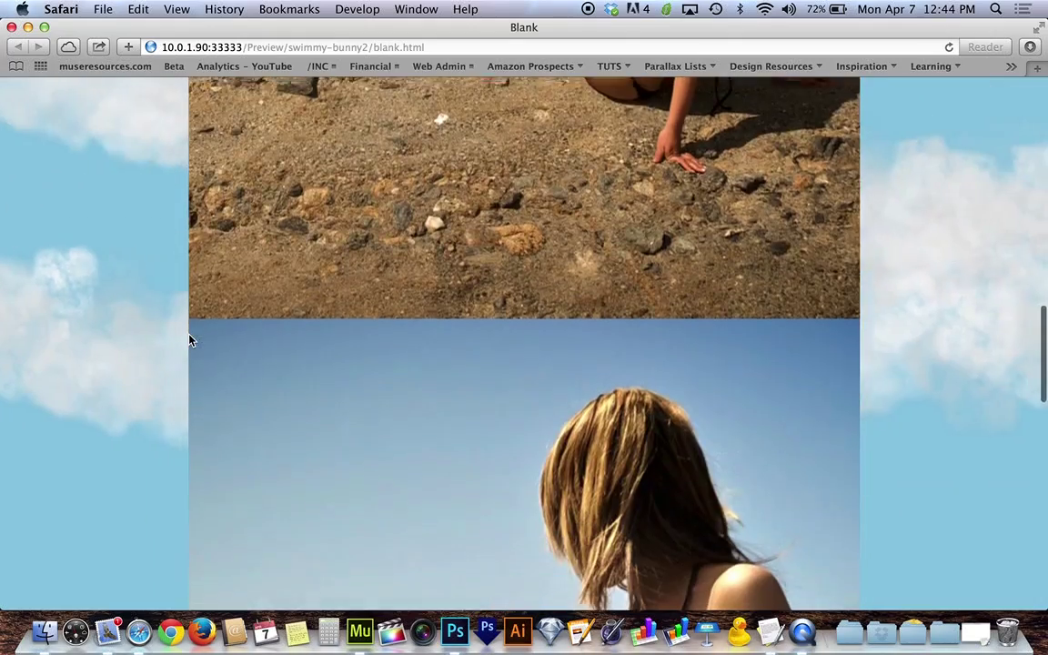
pyautogui.scroll(15, 189, 339)
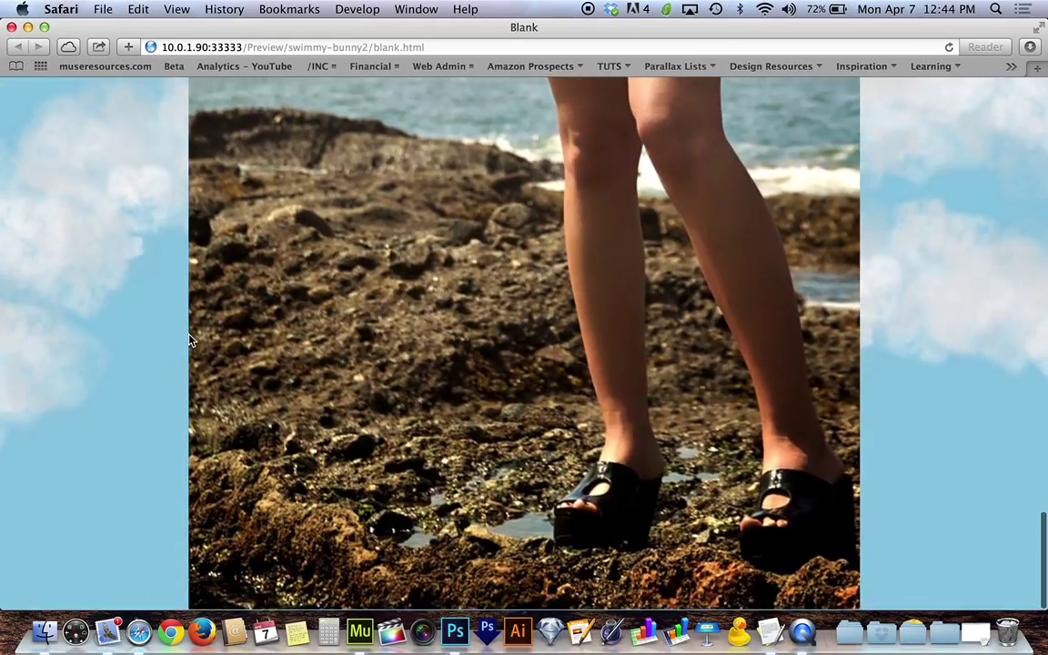
pyautogui.scroll(-12, 189, 339)
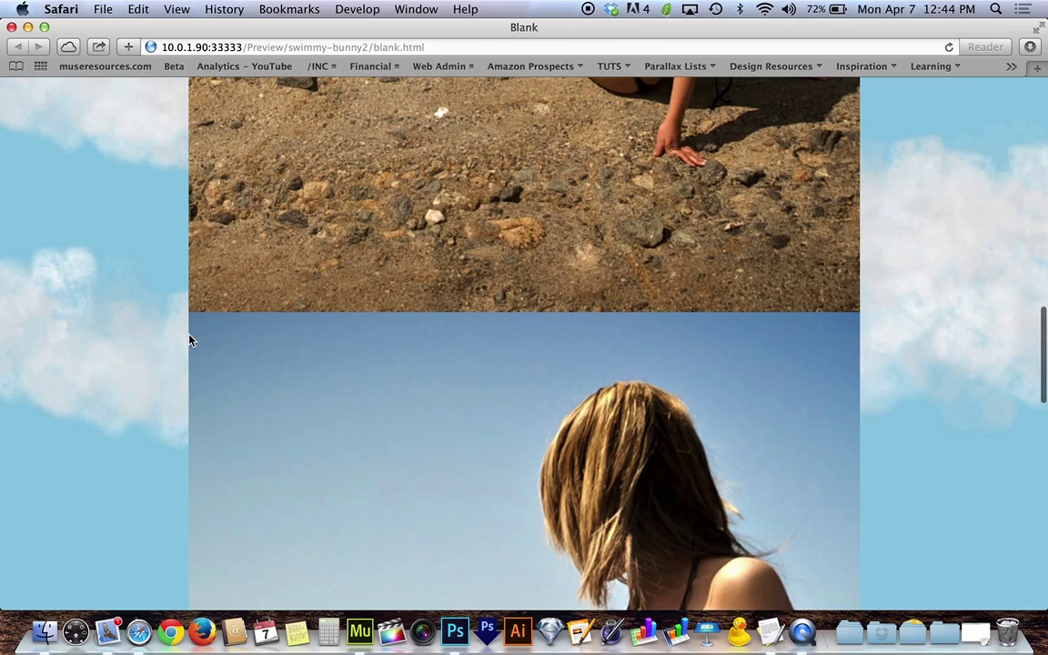
pyautogui.scroll(-5, 108, 307)
pyautogui.scroll(15, 108, 307)
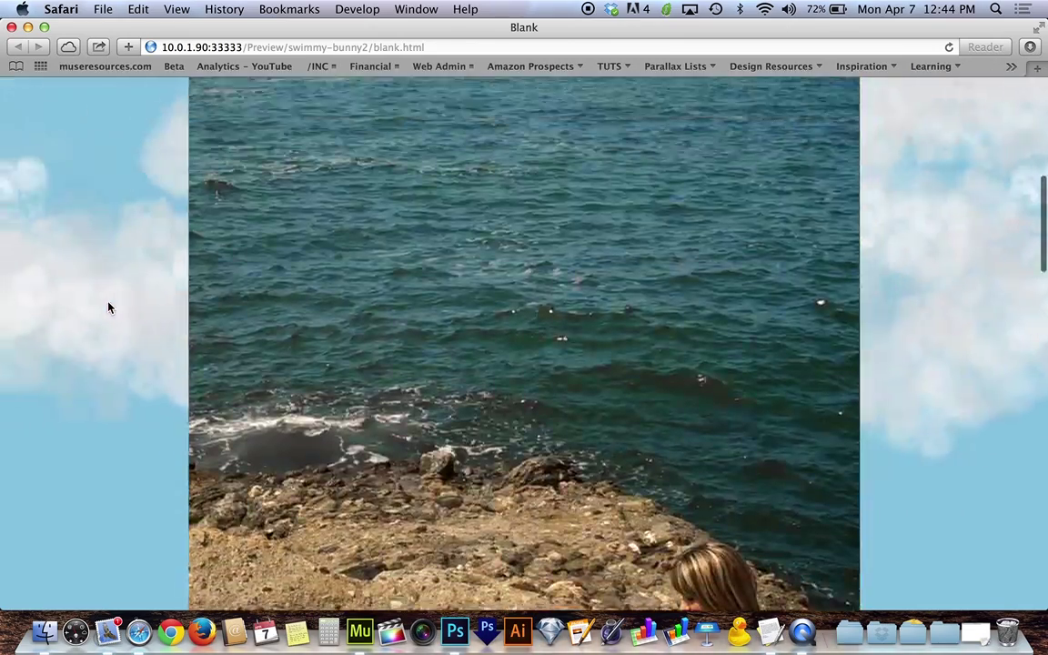
pyautogui.press('super+Tab')
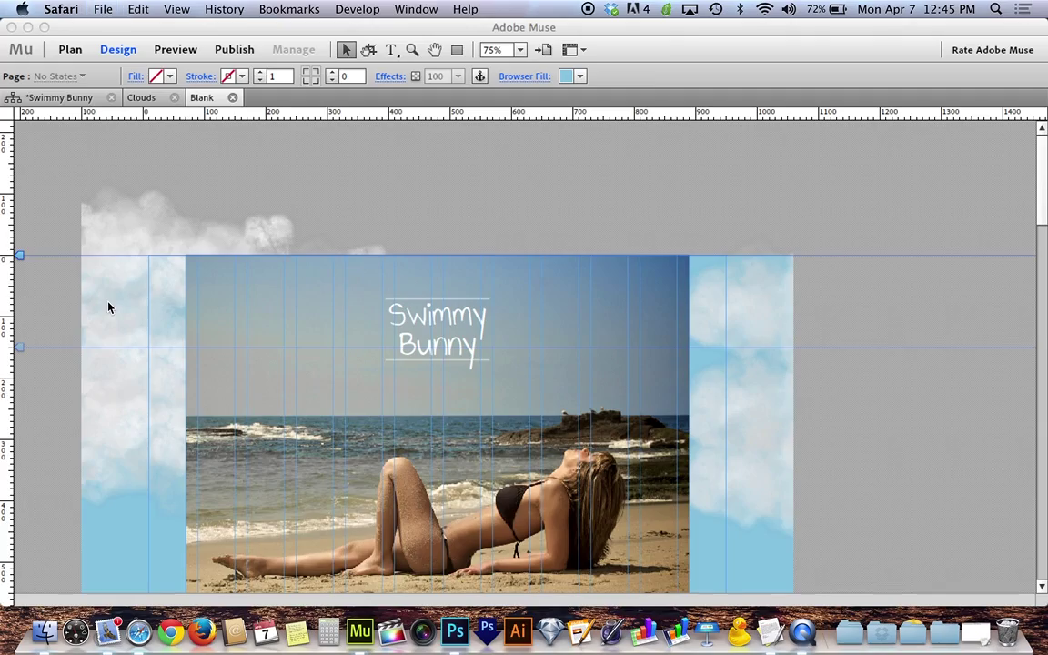
# Duplicate the lowest cloud rectangle and move the copy to the page bottom at full width, with its upper edge at about 3000 px
pyautogui.scroll(-5, 50, 381)
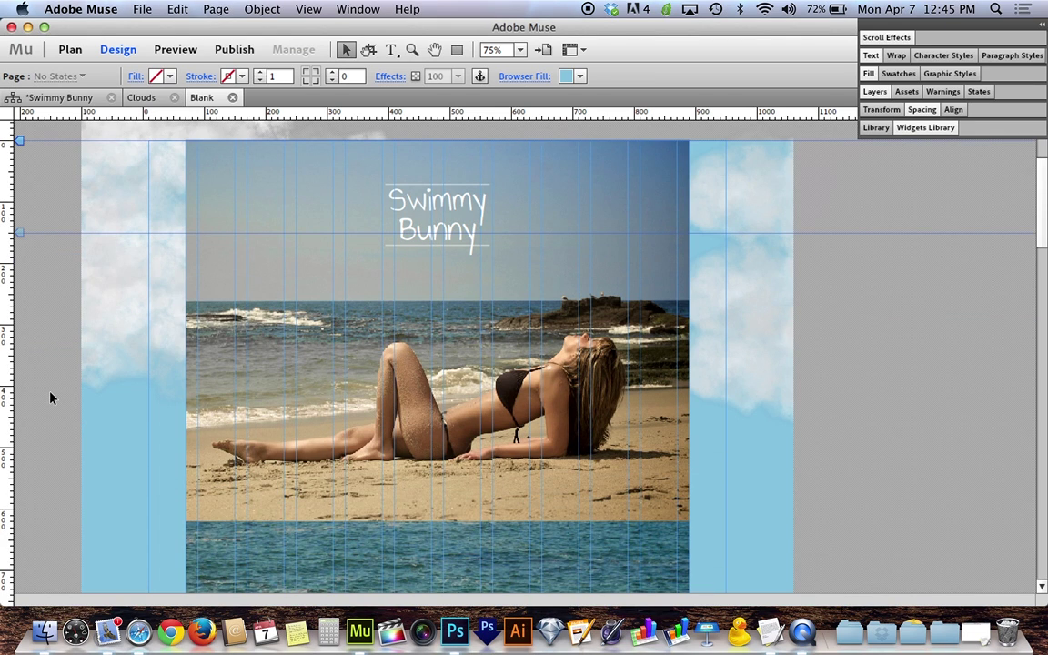
pyautogui.scroll(4, 47, 397)
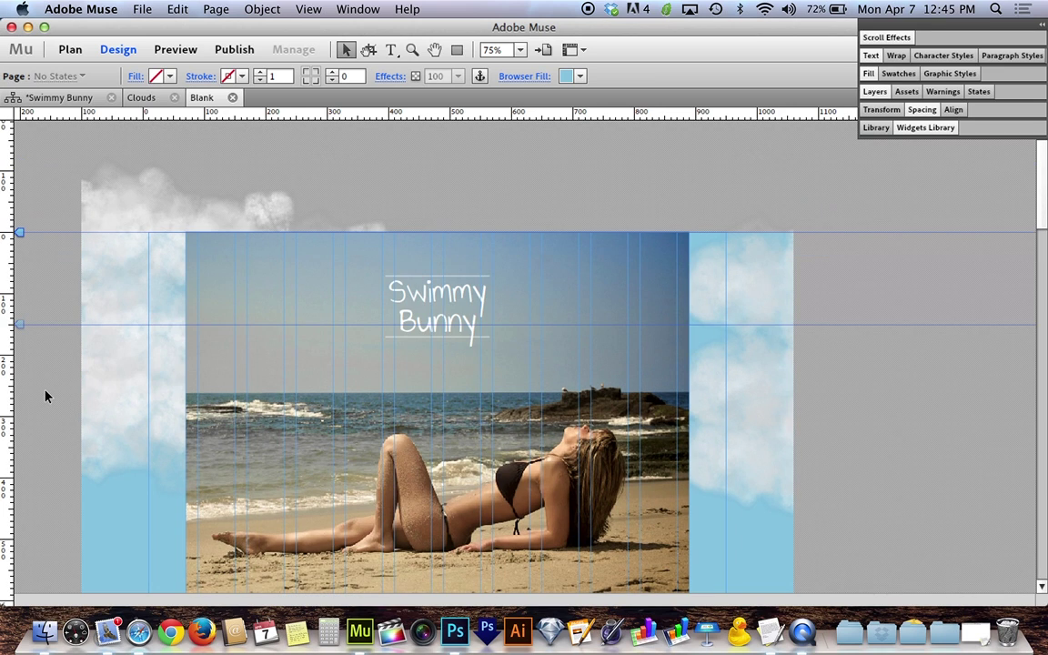
pyautogui.scroll(-2, 46, 397)
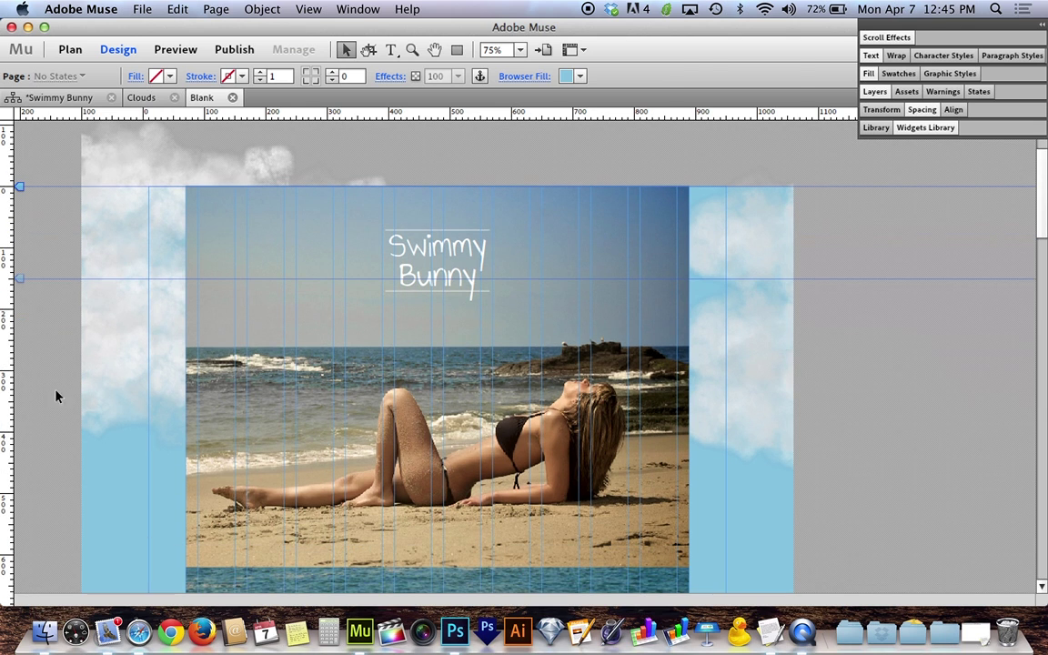
pyautogui.click(112, 402)
pyautogui.moveTo(154, 414); pyautogui.dragTo(150, 510)
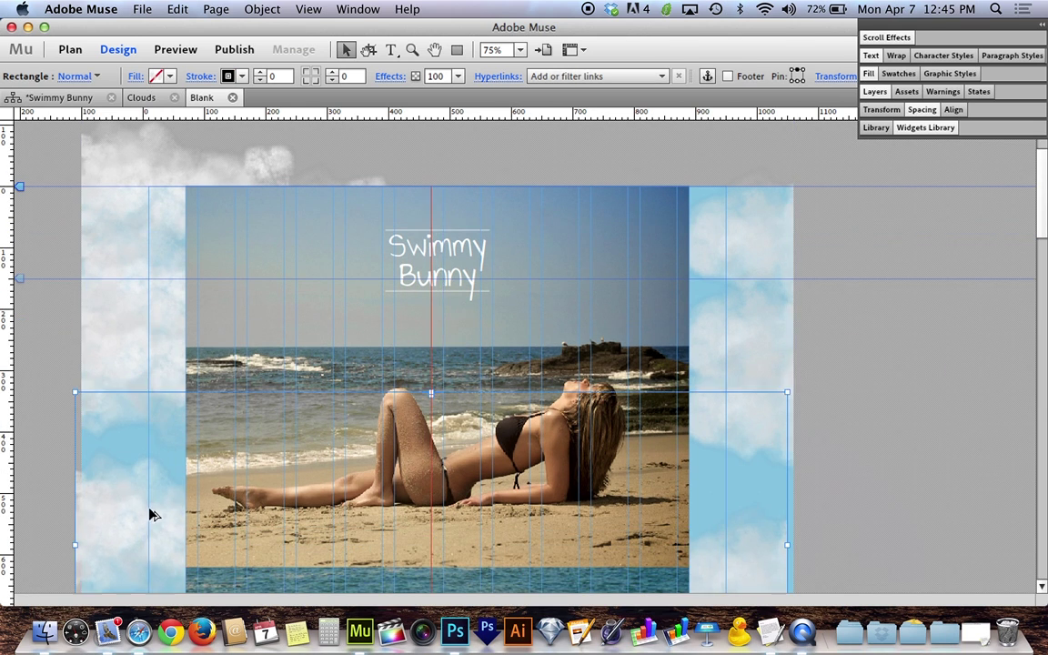
pyautogui.scroll(-15, 150, 509)
pyautogui.moveTo(136, 206); pyautogui.dragTo(139, 432)
pyautogui.scroll(-20, 133, 369)
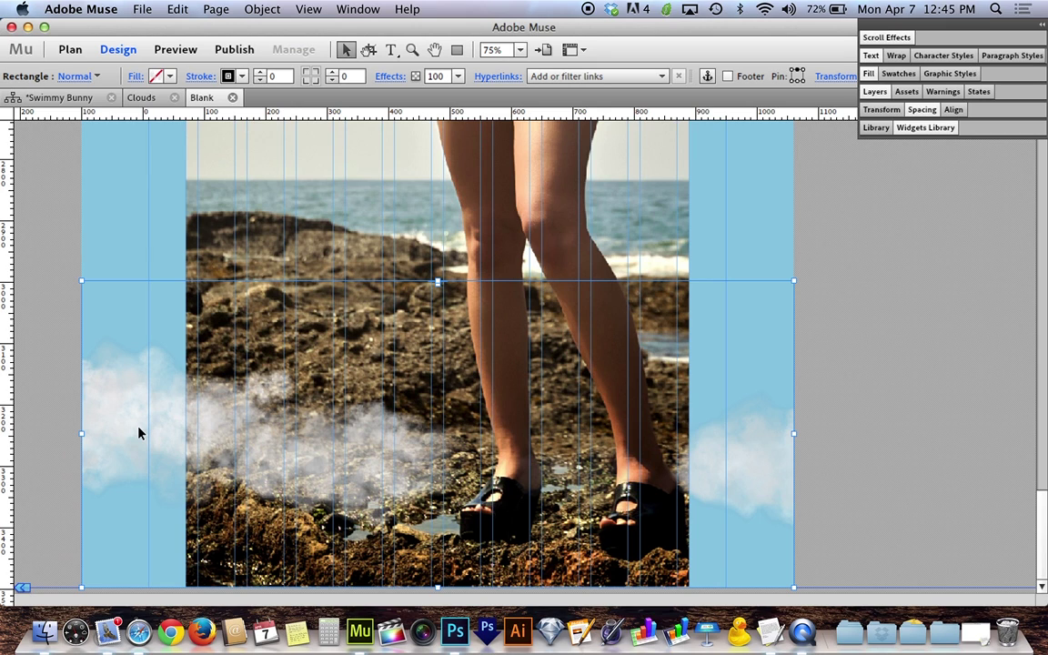
# Replace the fill image of the rectangle at the page bottom with Layer 1.png
pyautogui.click(37, 393)
pyautogui.click(129, 413)
pyautogui.click(133, 77)
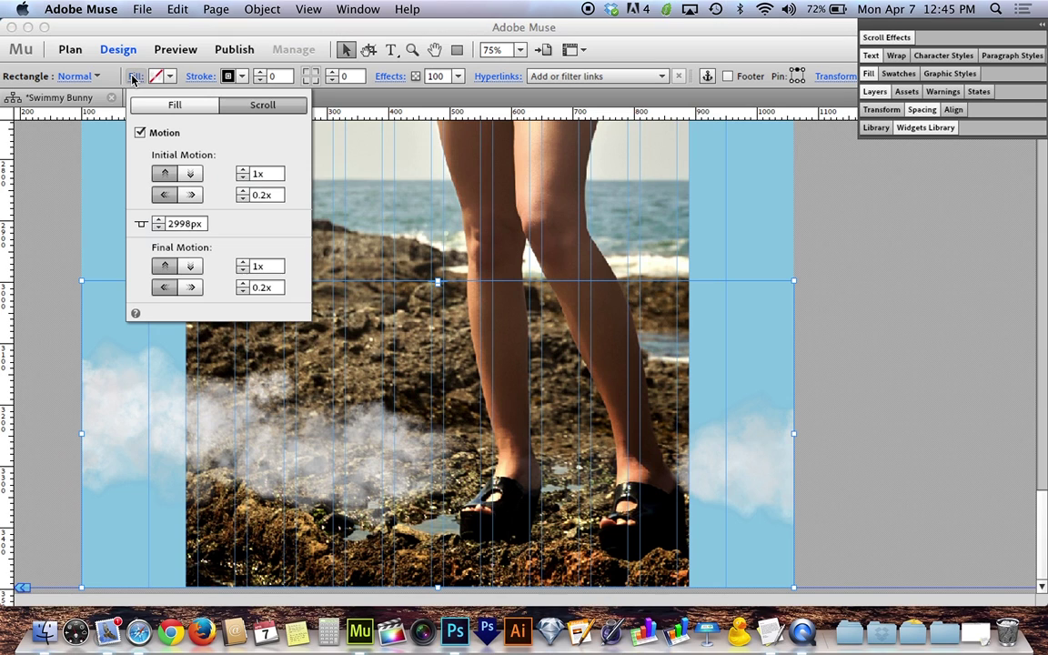
pyautogui.click(179, 107)
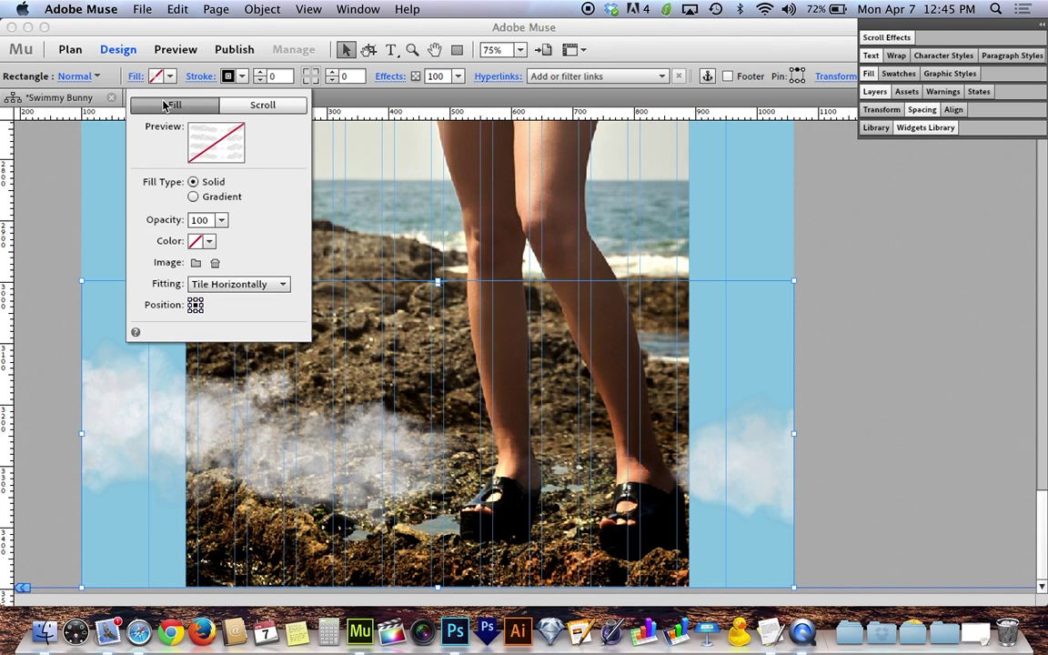
pyautogui.click(196, 263)
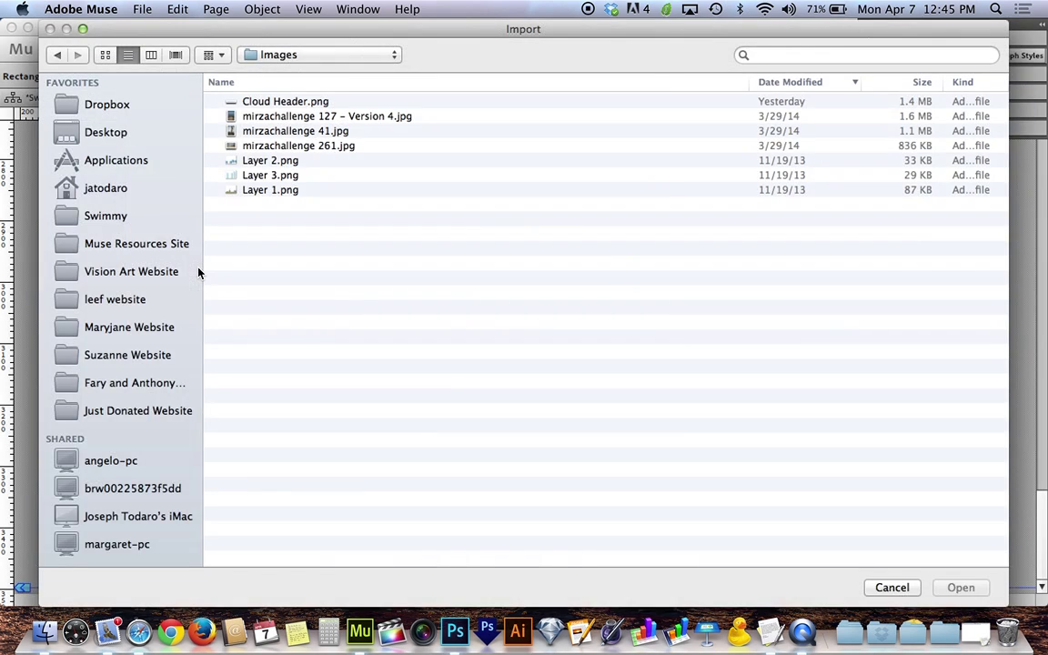
pyautogui.click(283, 190)
pyautogui.click(958, 586)
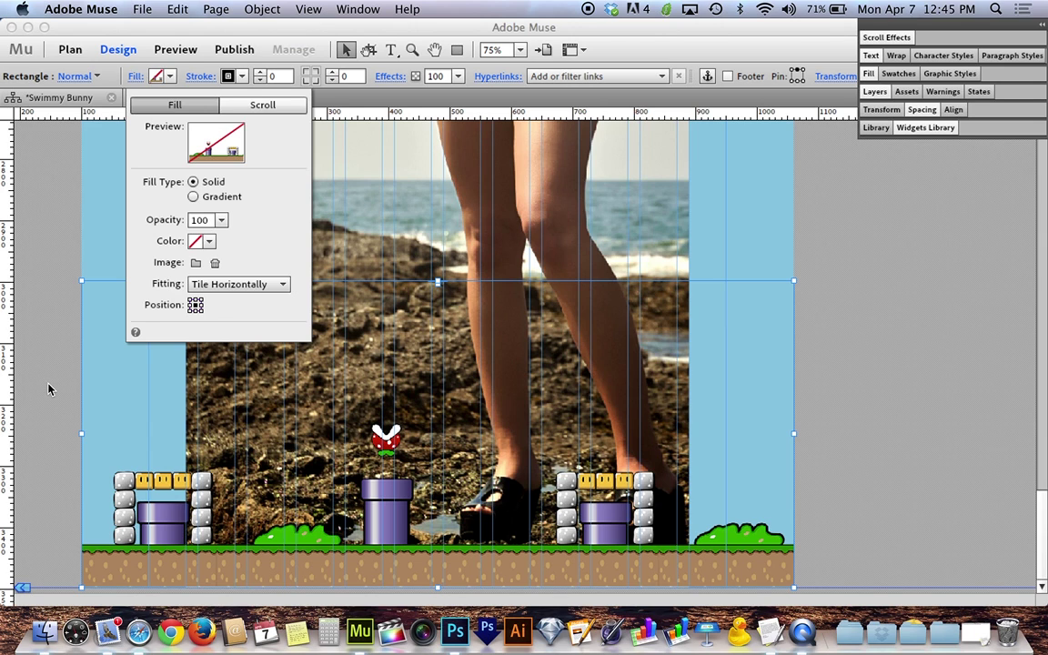
# Review the scroll motion and pin settings of the ground rectangle at the page bottom
pyautogui.click(263, 104)
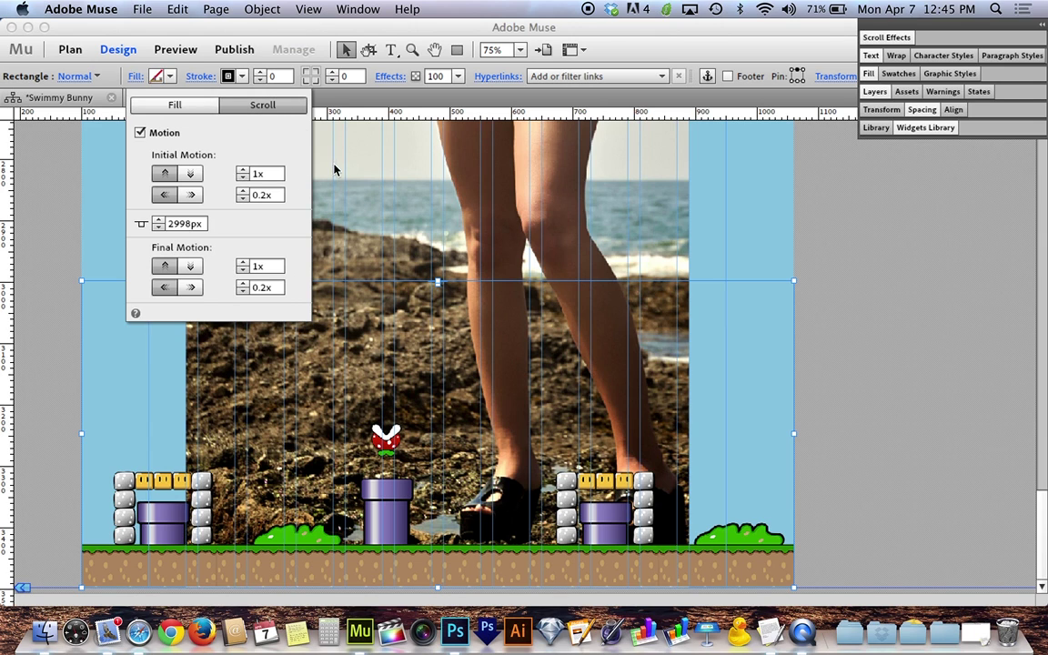
pyautogui.click(134, 78)
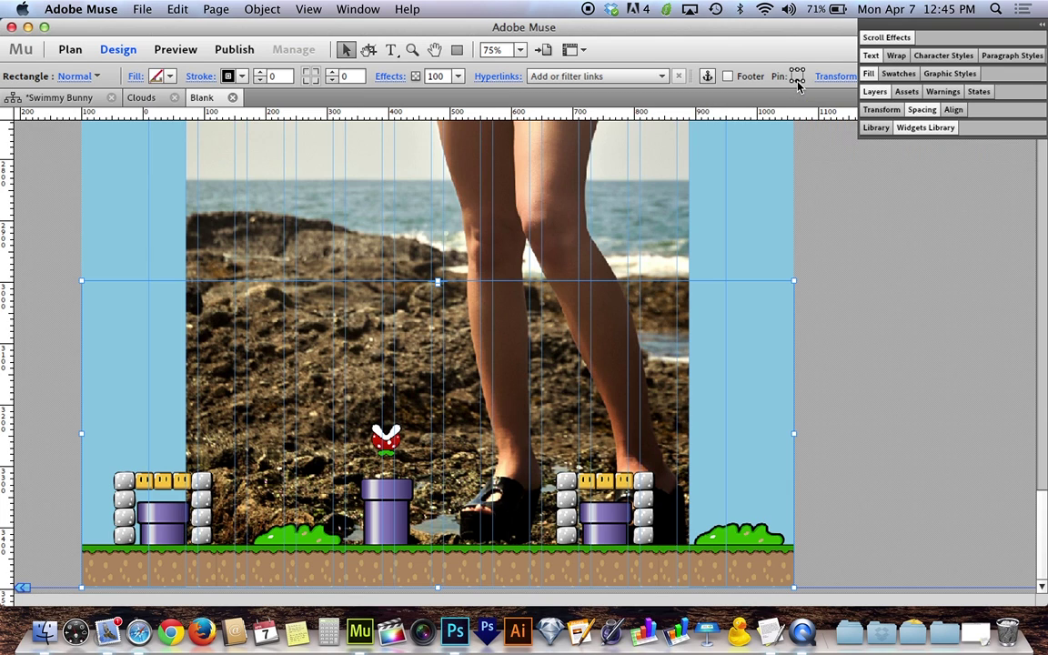
pyautogui.click(60, 457)
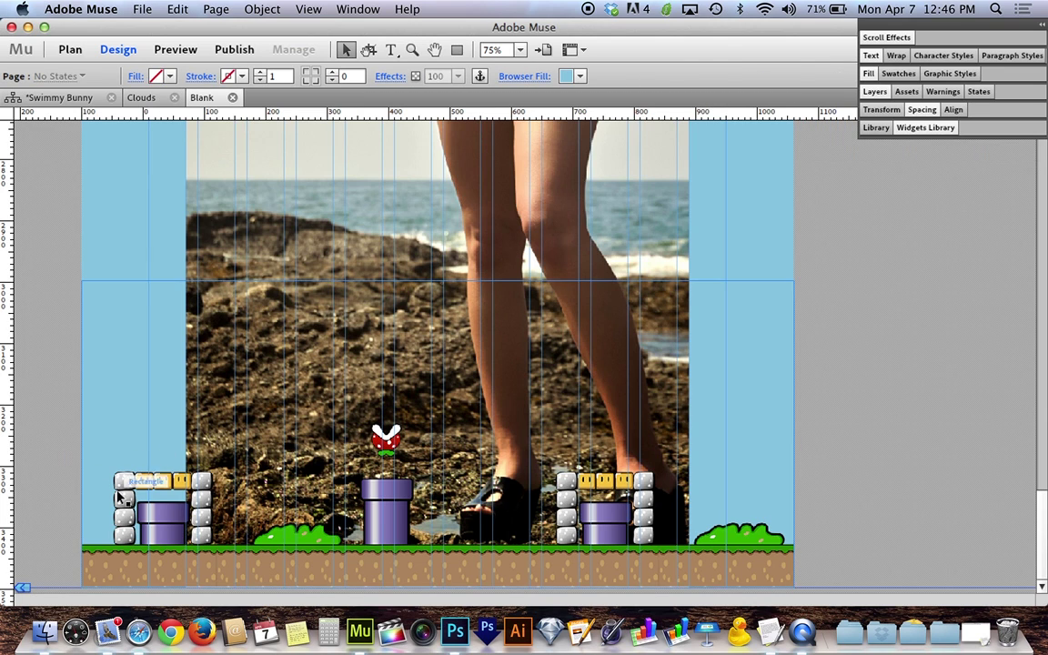
pyautogui.moveTo(120, 509)
pyautogui.mouseDown()
pyautogui.moveTo(118, 491)
pyautogui.moveTo(121, 502)
pyautogui.mouseUp()
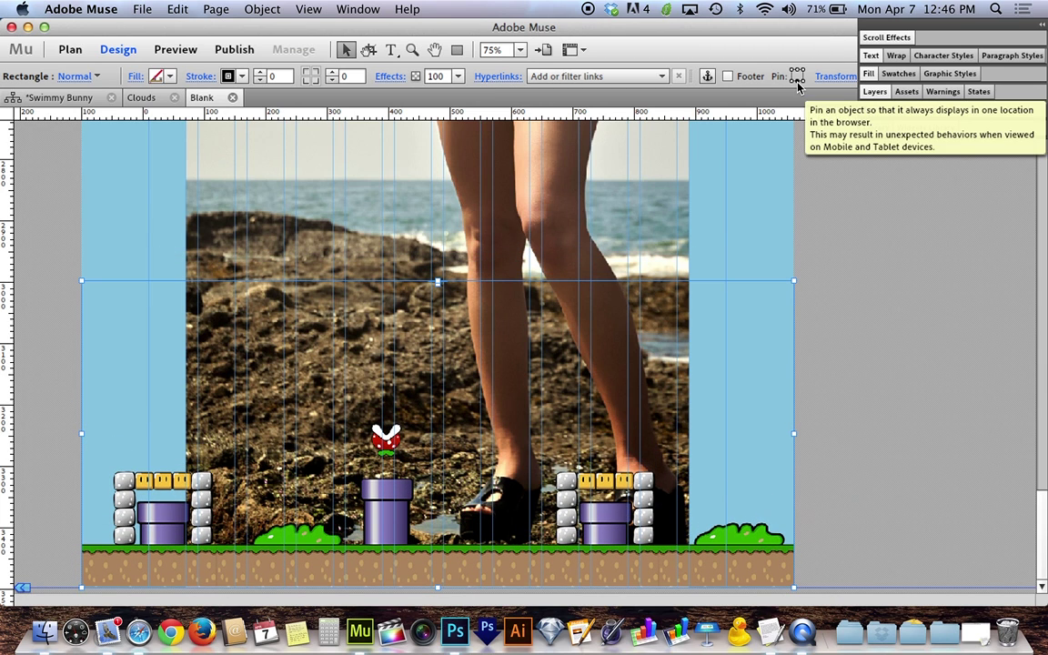
pyautogui.click(63, 245)
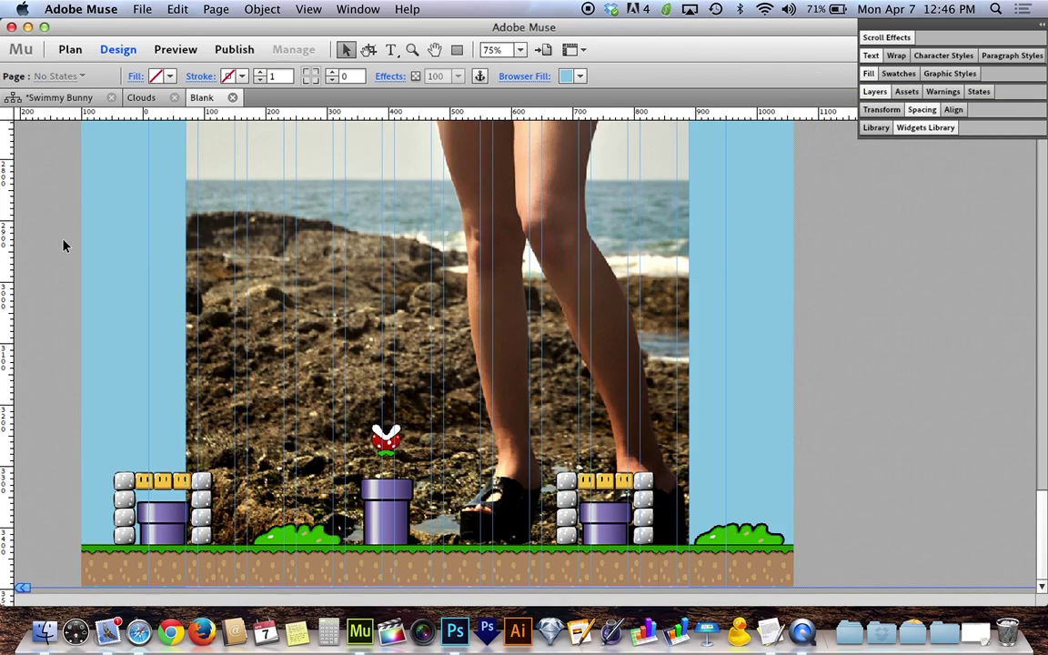
# Preview the page in the browser, examine how the ground layer moves against the clouds while scrolling, and return to Adobe Muse
pyautogui.press('super+shift+e')
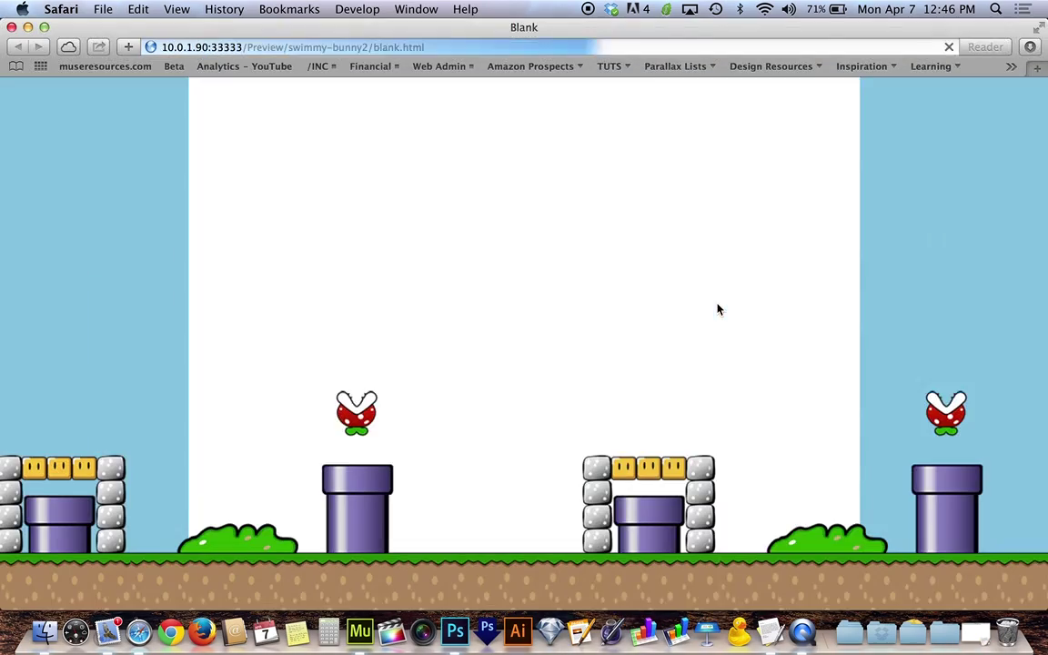
pyautogui.scroll(-15, 717, 310)
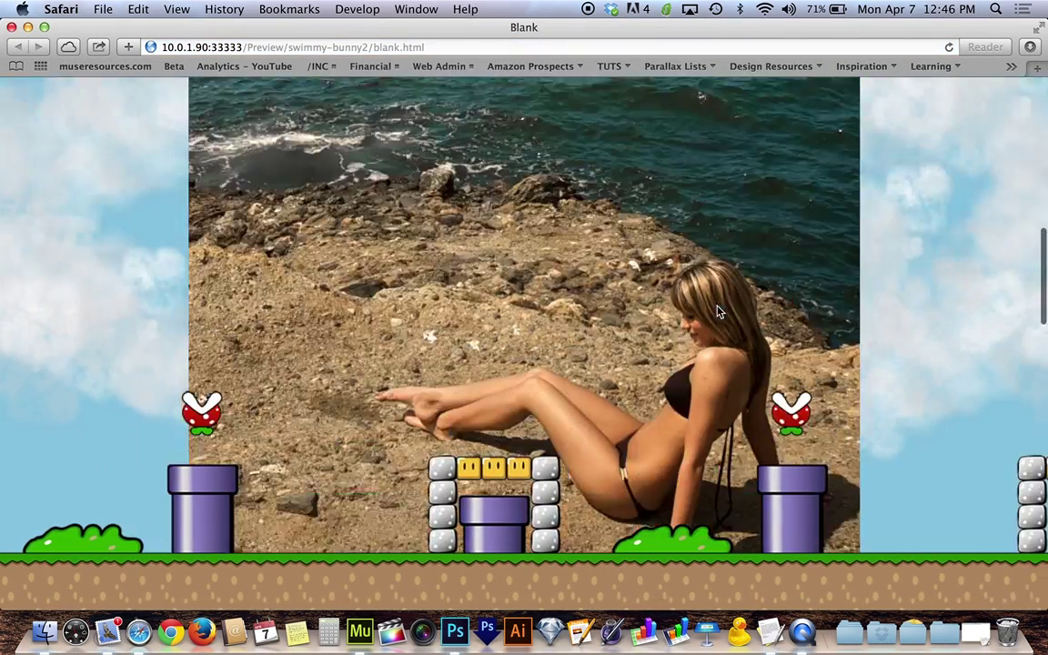
pyautogui.scroll(-8, 717, 311)
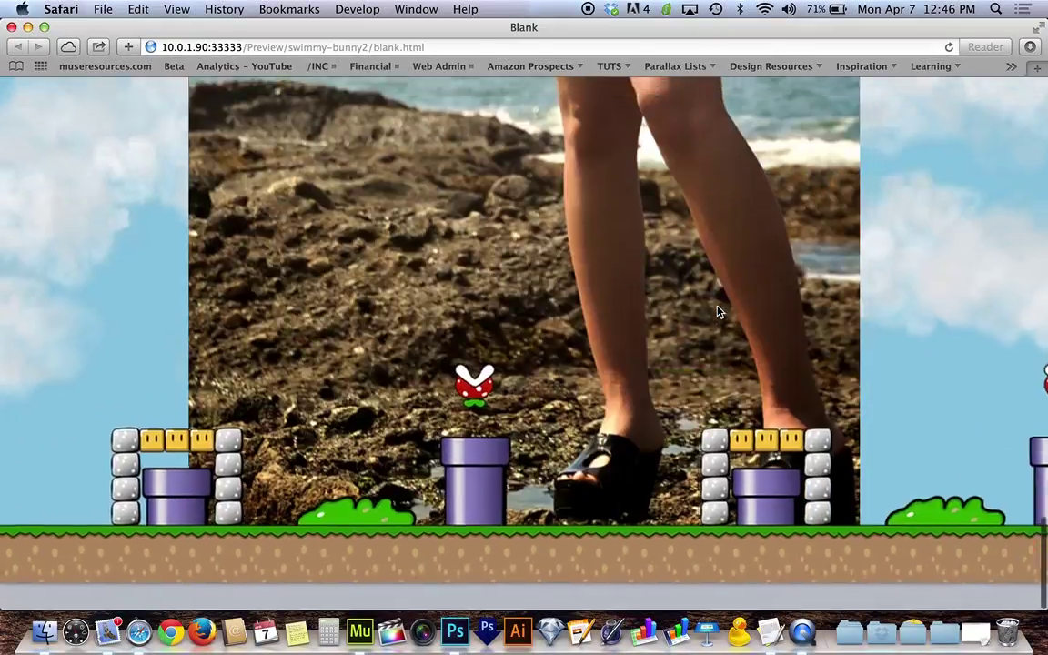
pyautogui.scroll(20, 718, 312)
pyautogui.scroll(-18, 718, 312)
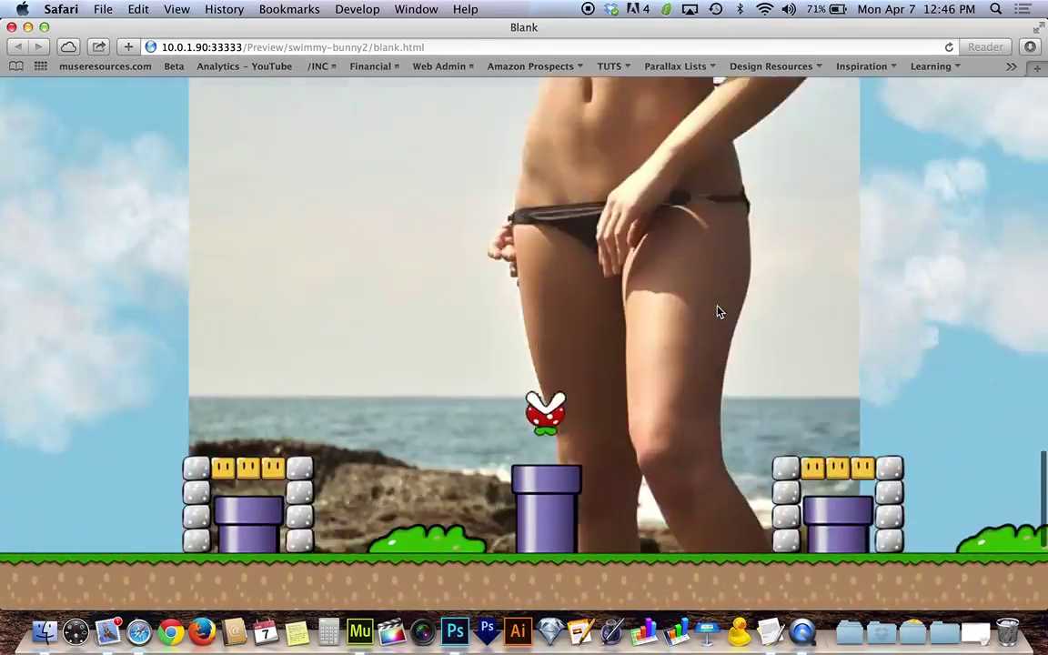
pyautogui.scroll(20, 718, 312)
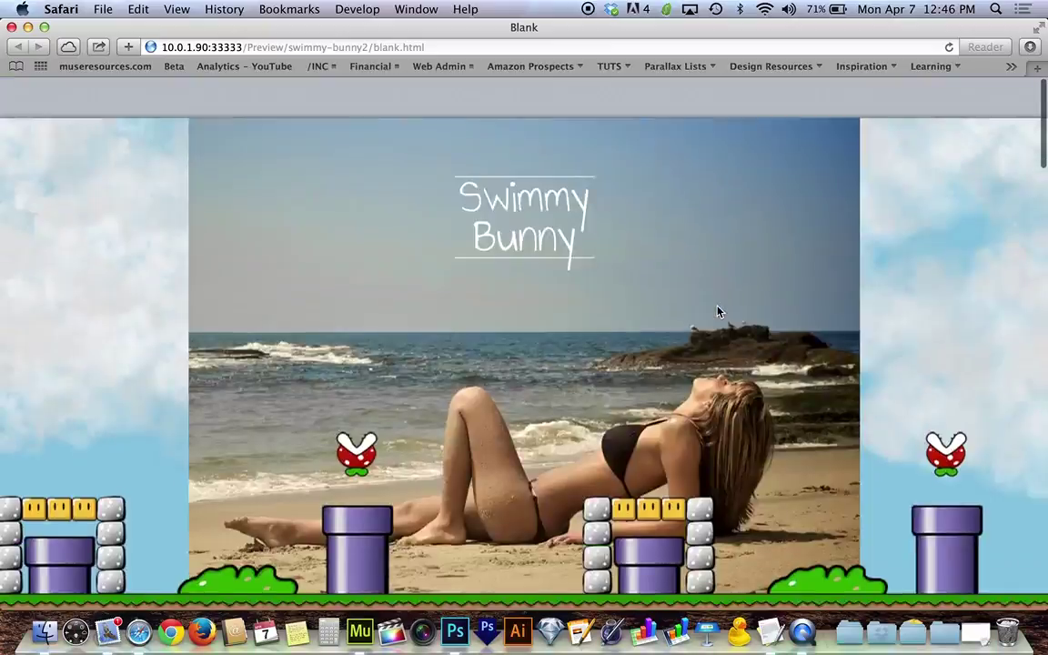
pyautogui.scroll(-12, 717, 312)
pyautogui.scroll(12, 718, 312)
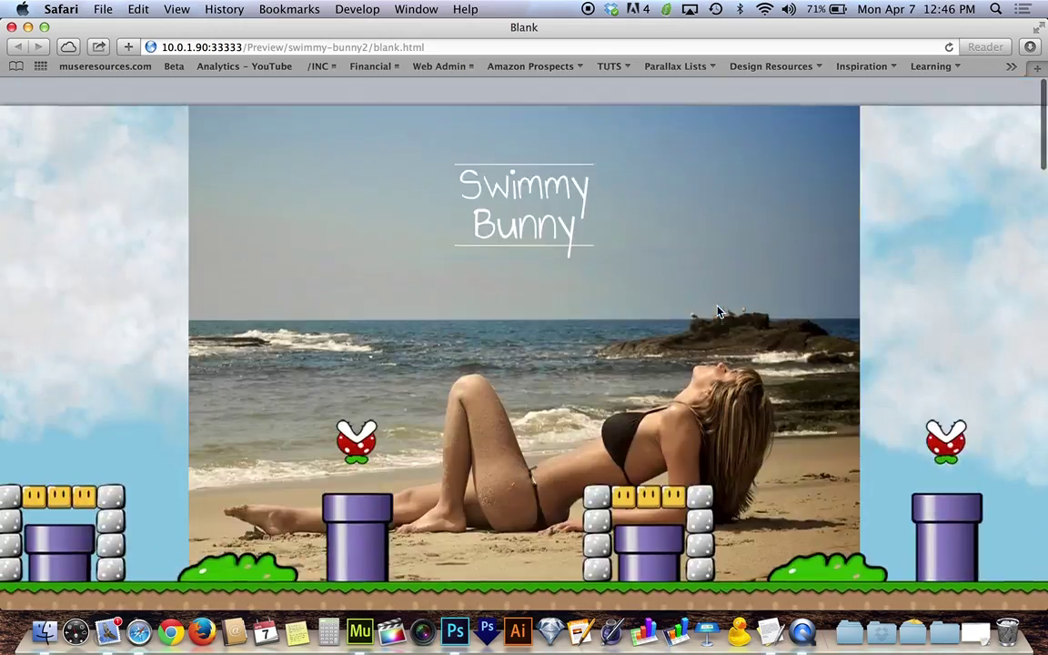
pyautogui.scroll(-8, 718, 312)
pyautogui.scroll(10, 718, 312)
pyautogui.scroll(-10, 717, 312)
pyautogui.scroll(3, 717, 312)
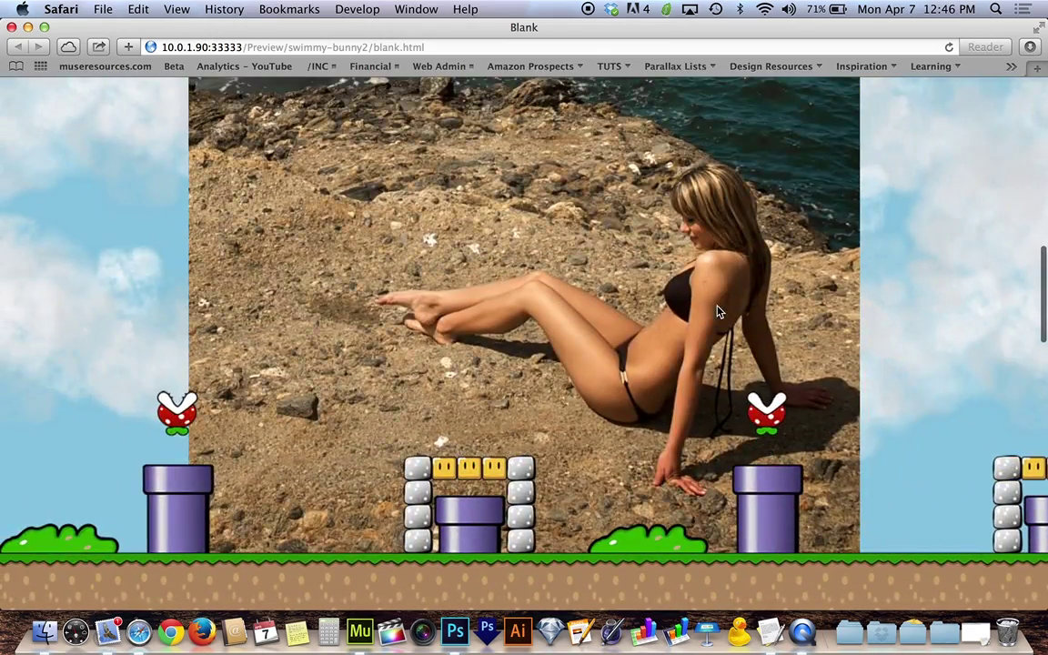
pyautogui.press('super+Tab')
# Duplicate the ground rectangle, with one at full width and the other offset about 140 px to its right
pyautogui.moveTo(717, 312); pyautogui.dragTo(779, 312)
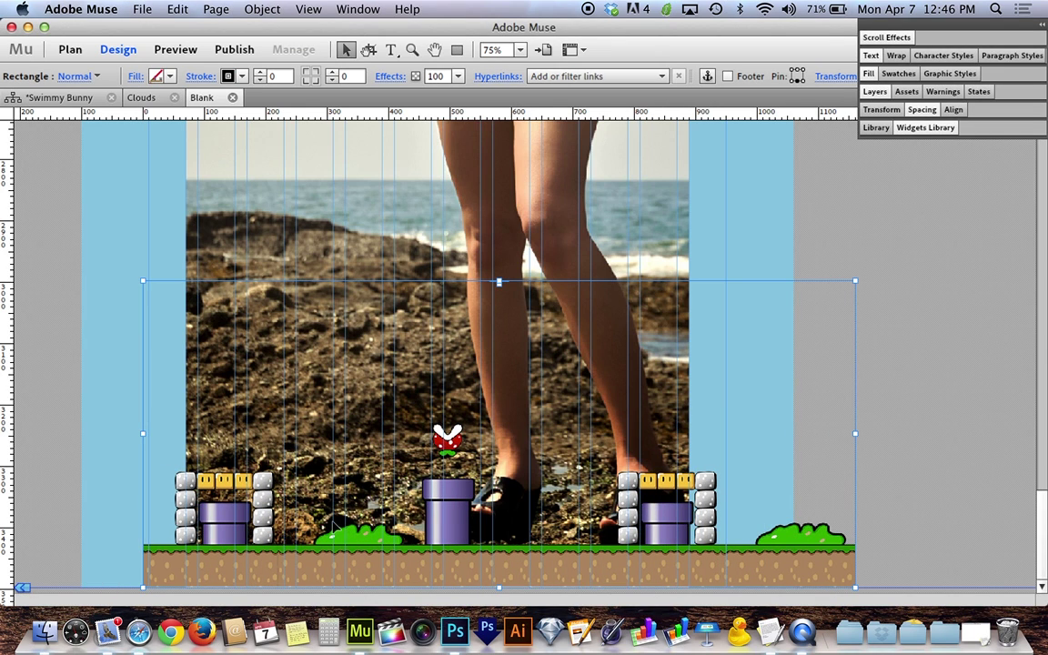
pyautogui.click(67, 436)
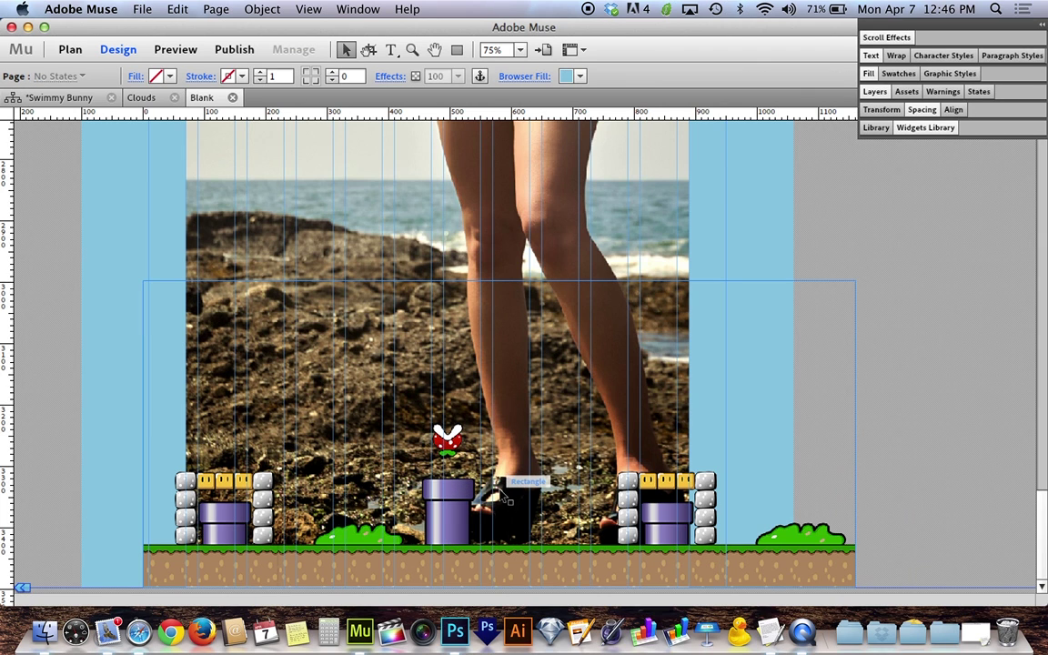
pyautogui.click(498, 493)
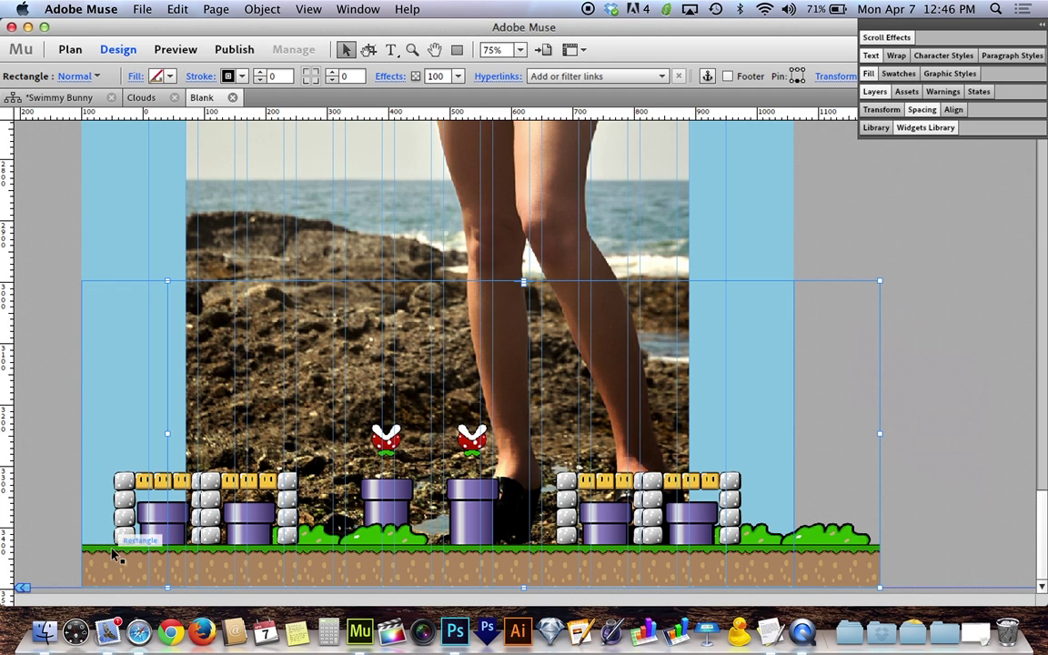
# Replace the fill image of the full-width ground rectangle with Layer 2.png
pyautogui.click(134, 77)
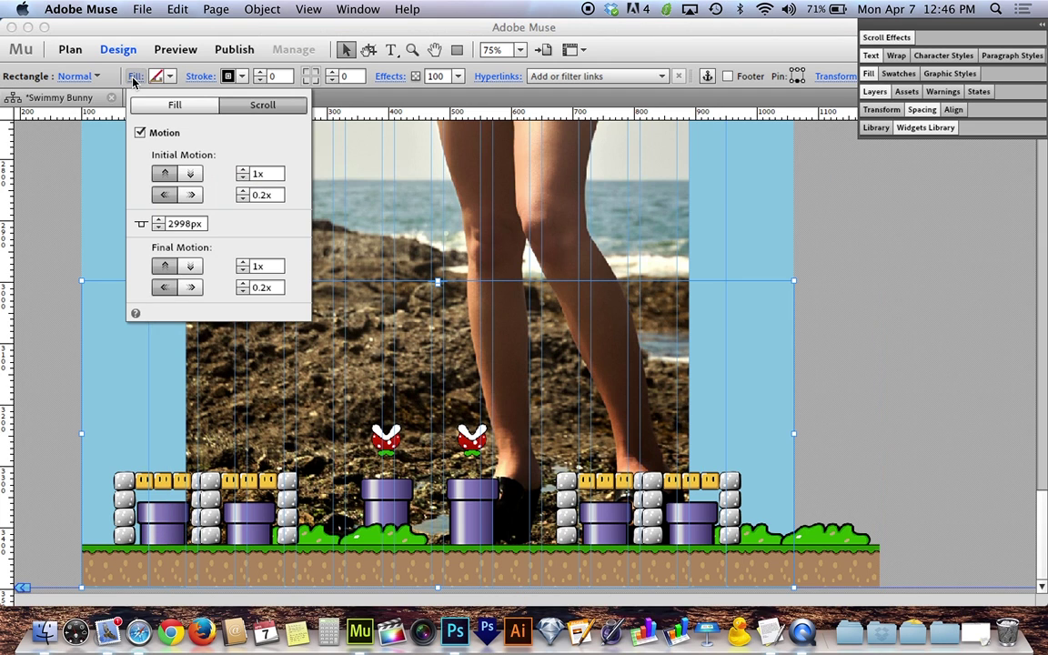
pyautogui.click(151, 109)
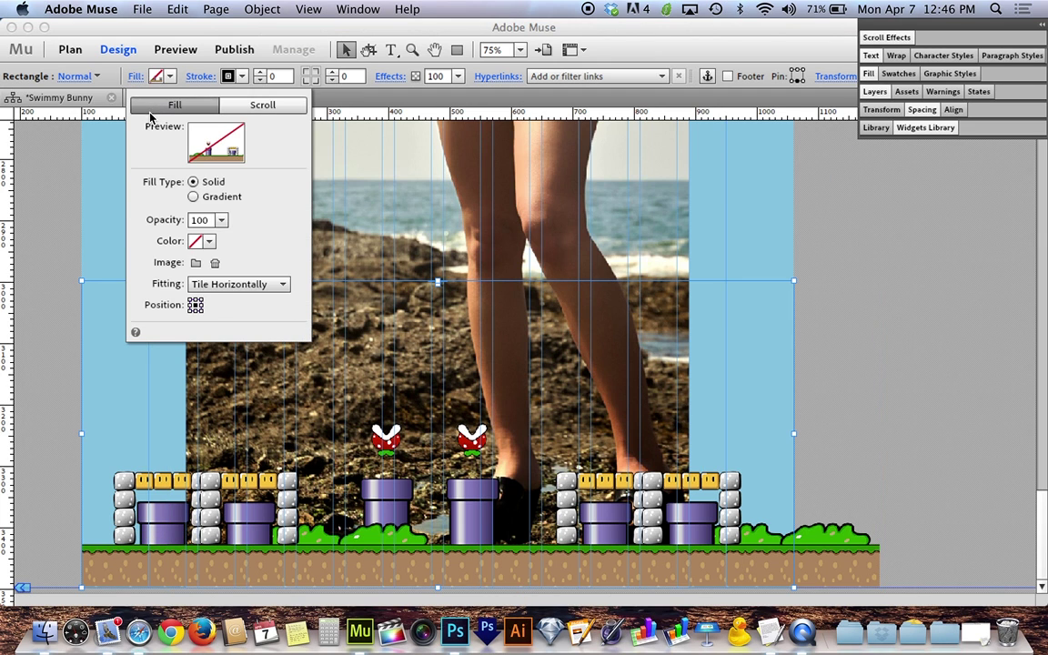
pyautogui.click(194, 264)
pyautogui.click(266, 173)
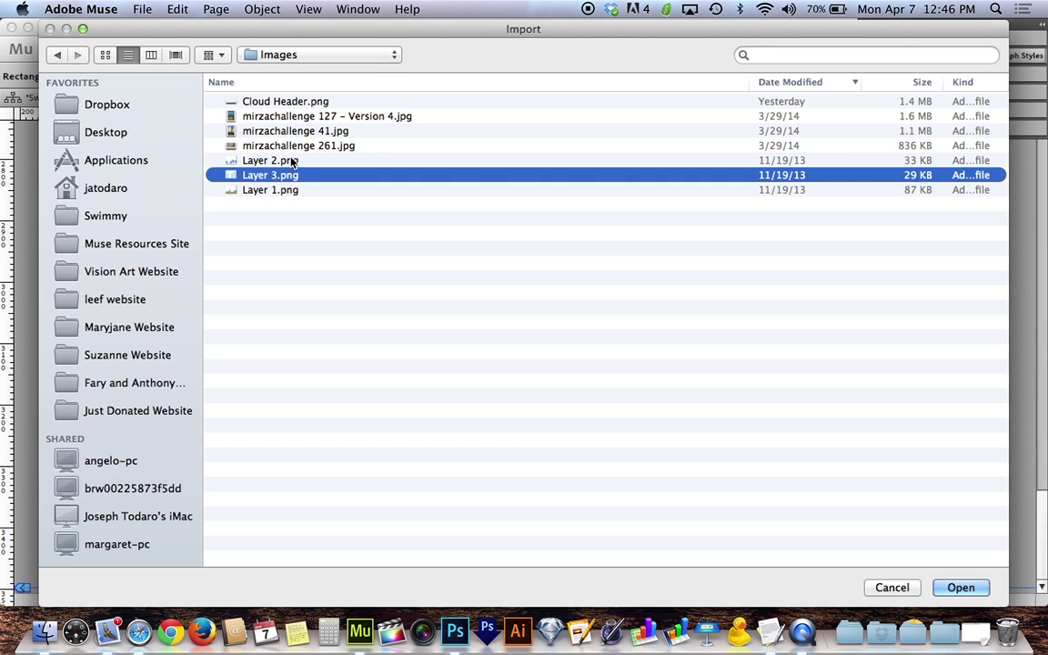
pyautogui.click(265, 160)
pyautogui.press('Return')
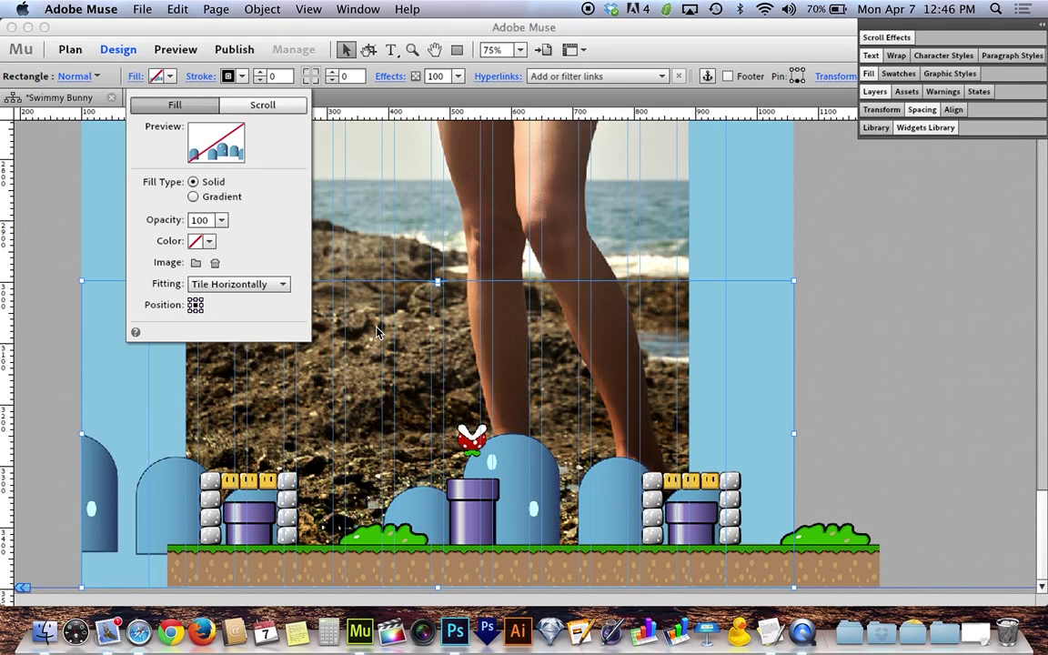
# Set both the initial and final horizontal scroll motion of the hills rectangle's fill to 0.1x
pyautogui.click(232, 104)
pyautogui.click(262, 286)
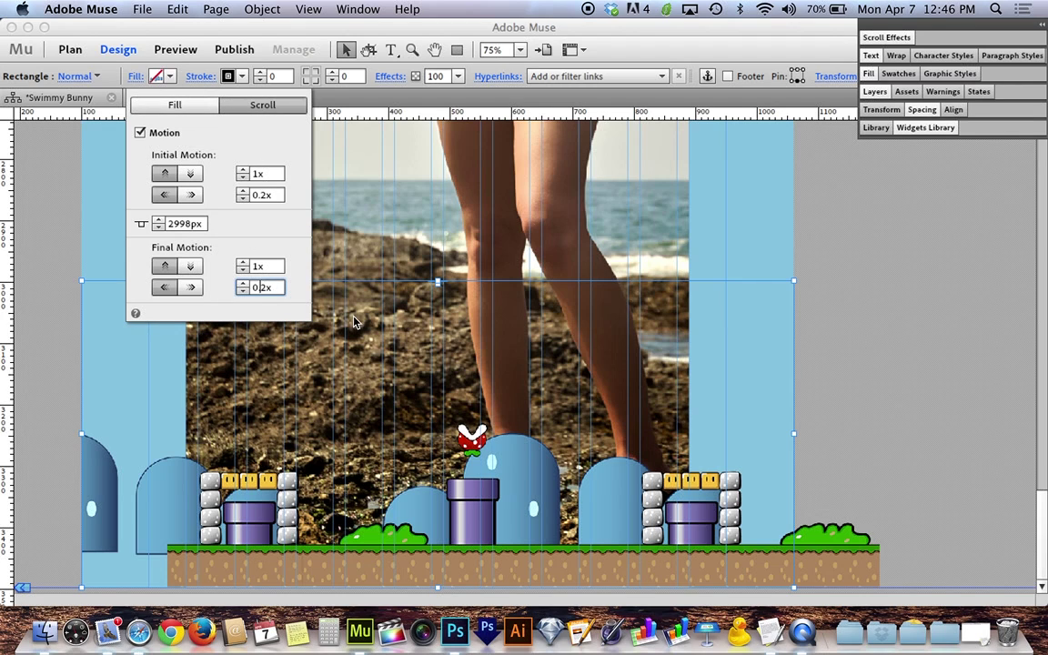
pyautogui.press('BackSpace')
pyautogui.write('1')
pyautogui.click(262, 195)
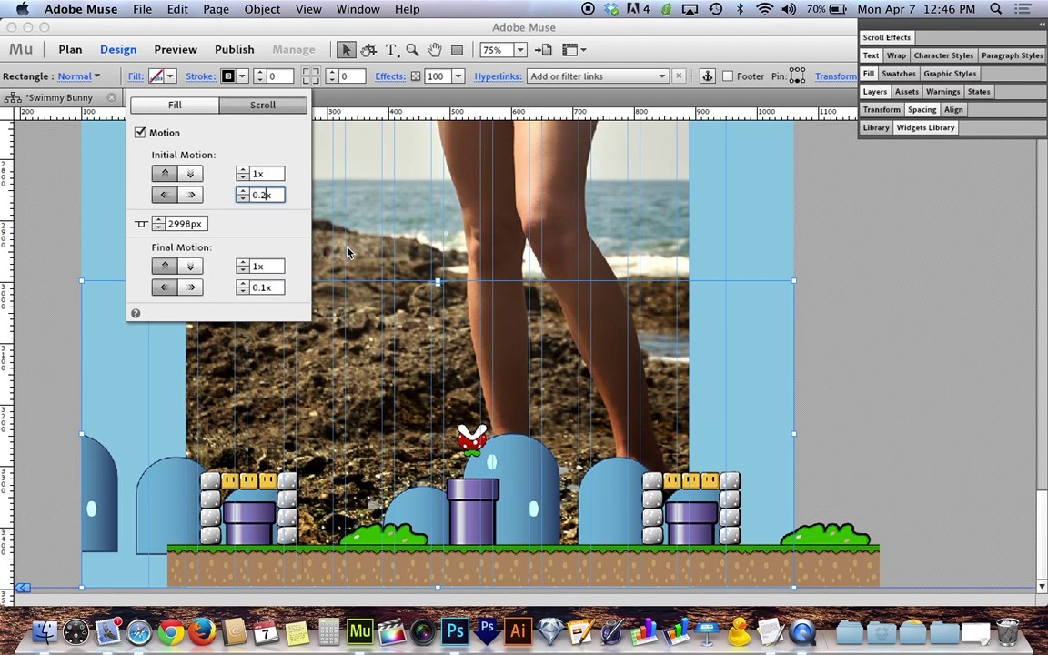
pyautogui.click(40, 217)
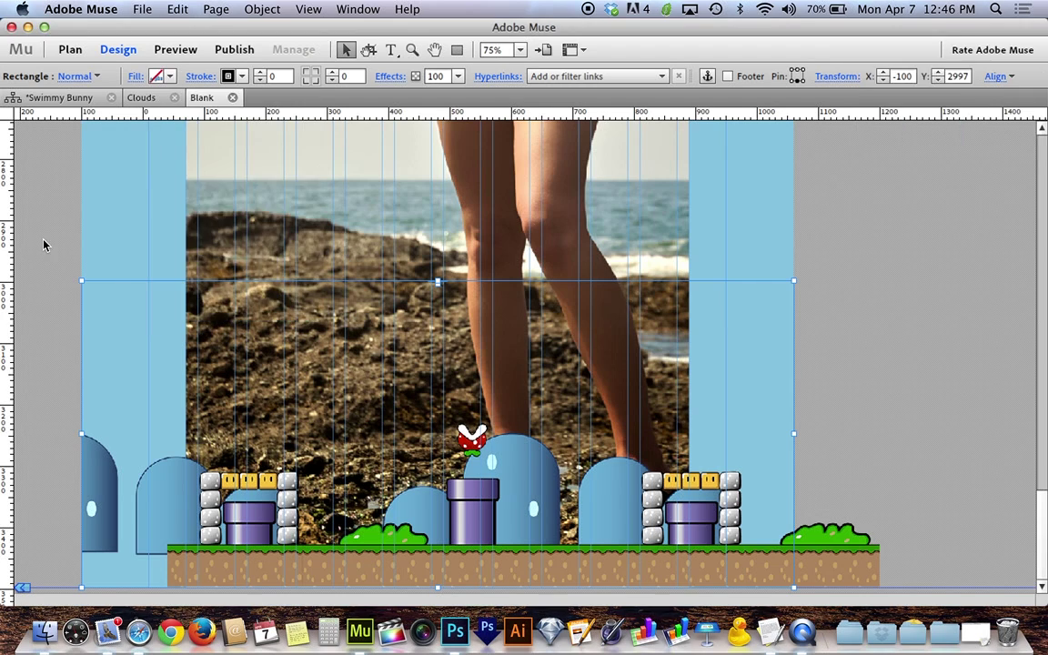
# Move the offset ground rectangle back sideways until it lines up with both browser edges over the hills
pyautogui.click(808, 405)
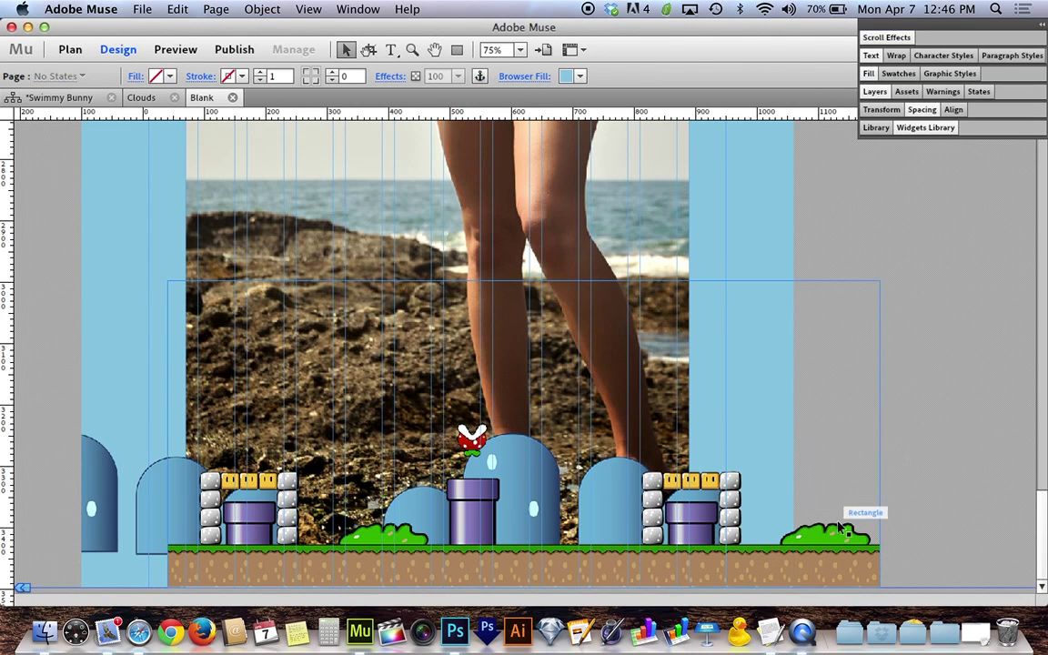
pyautogui.moveTo(750, 524); pyautogui.dragTo(718, 525)
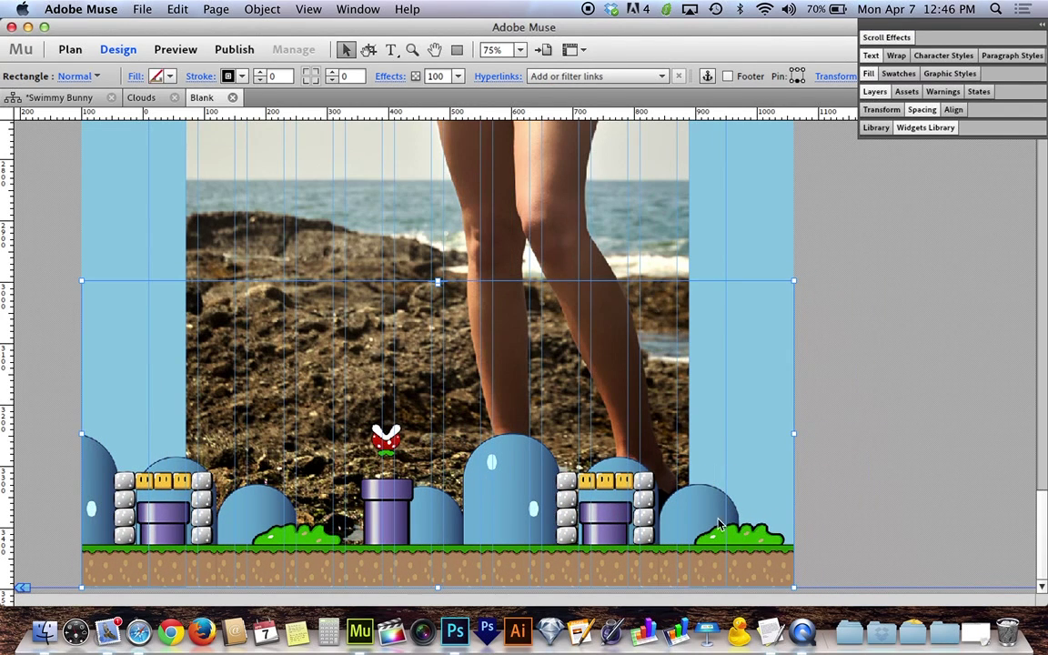
pyautogui.click(20, 356)
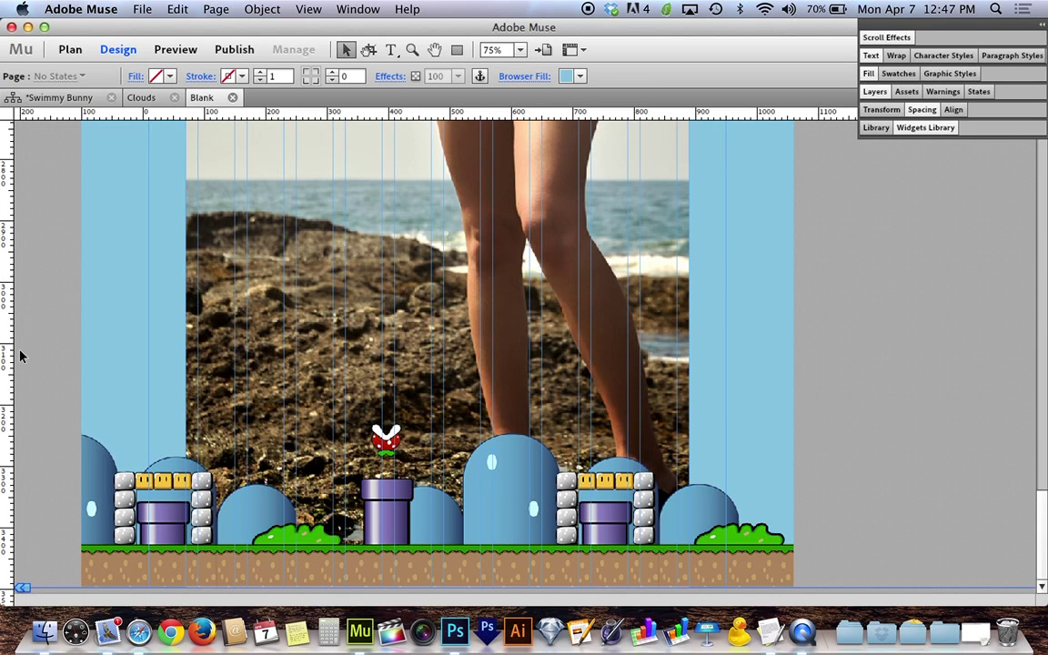
# Preview the page in the browser, examine the relative scrolling of the hills, ground and clouds, and return to Adobe Muse
pyautogui.press('super+alt+e')
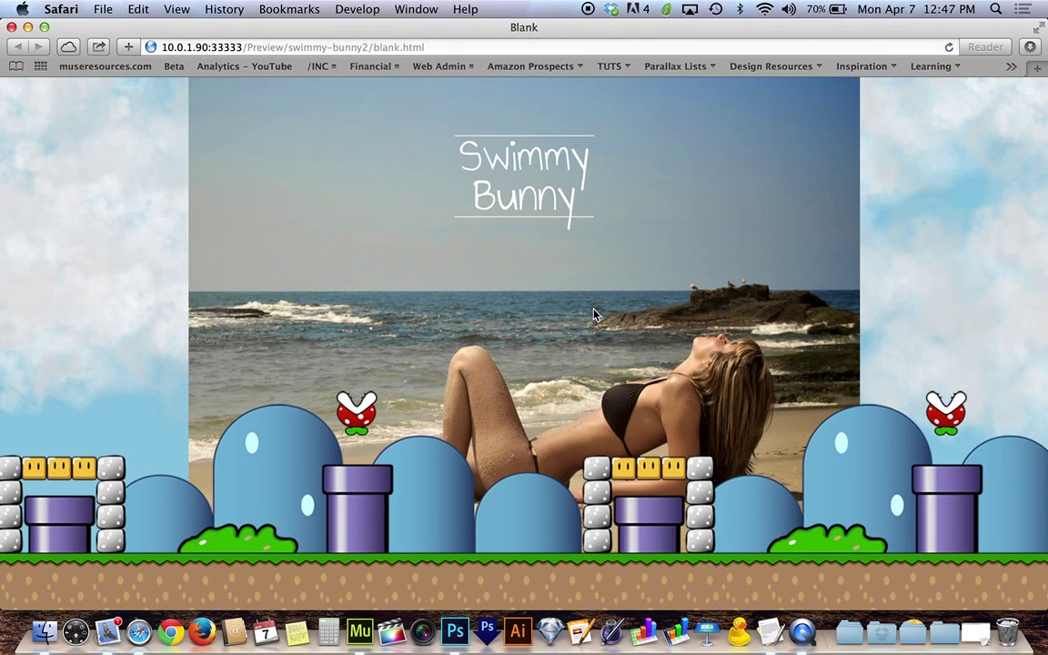
pyautogui.scroll(-10, 593, 313)
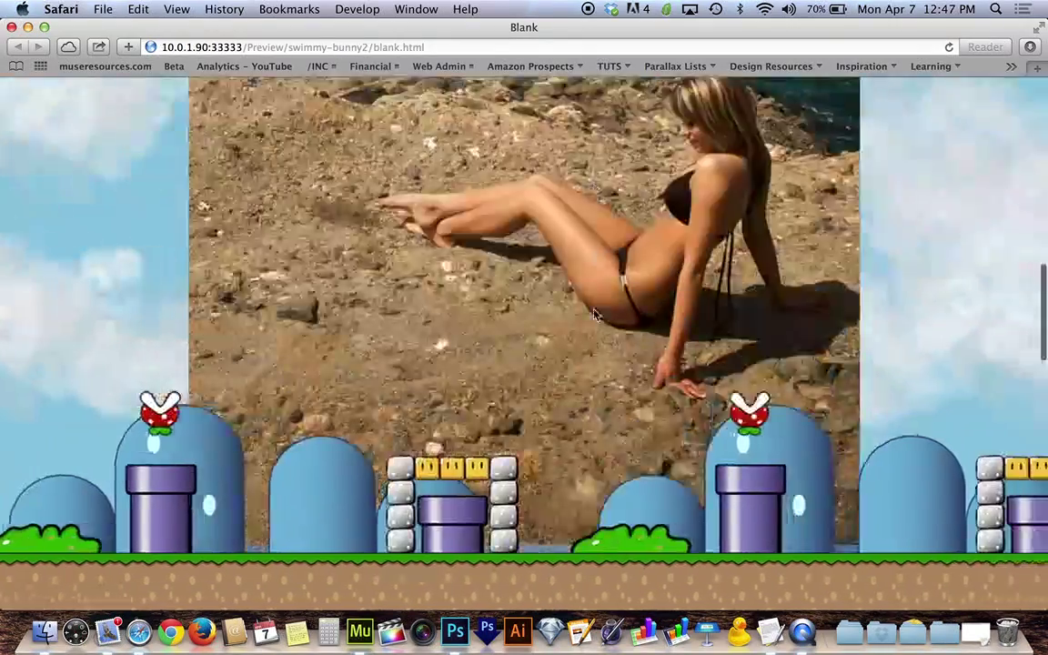
pyautogui.scroll(-10, 592, 314)
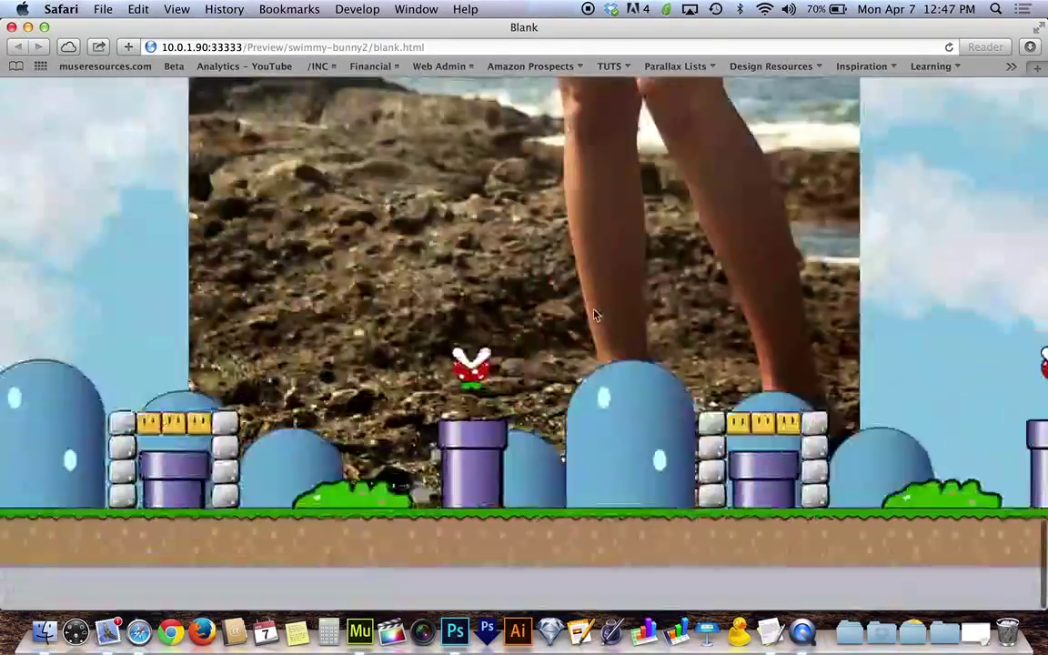
pyautogui.scroll(15, 593, 314)
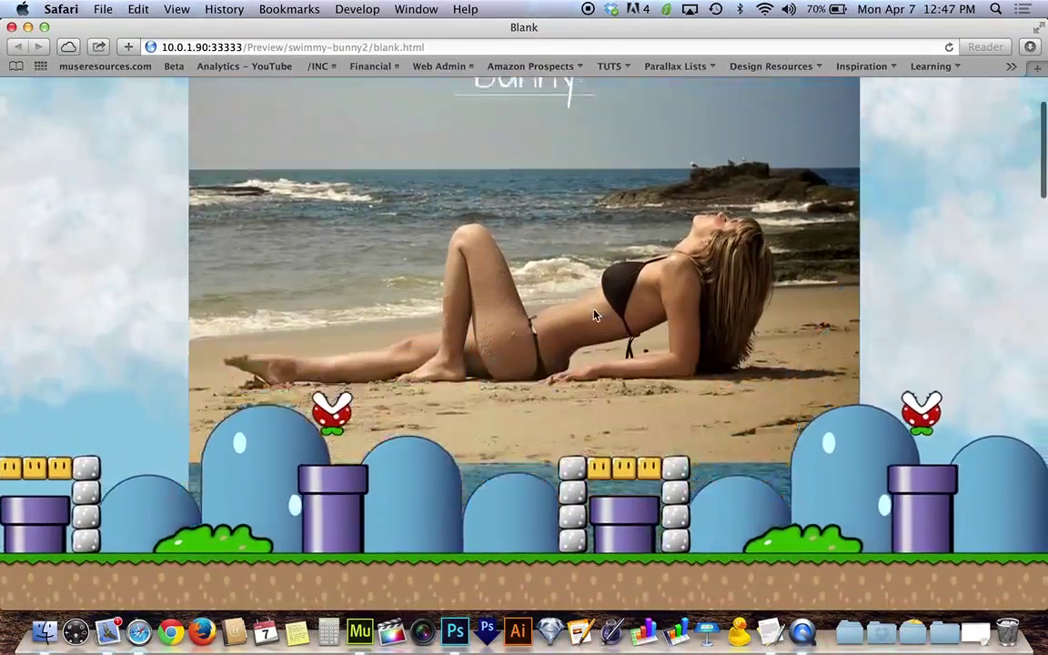
pyautogui.scroll(-2, 593, 313)
pyautogui.scroll(3, 592, 314)
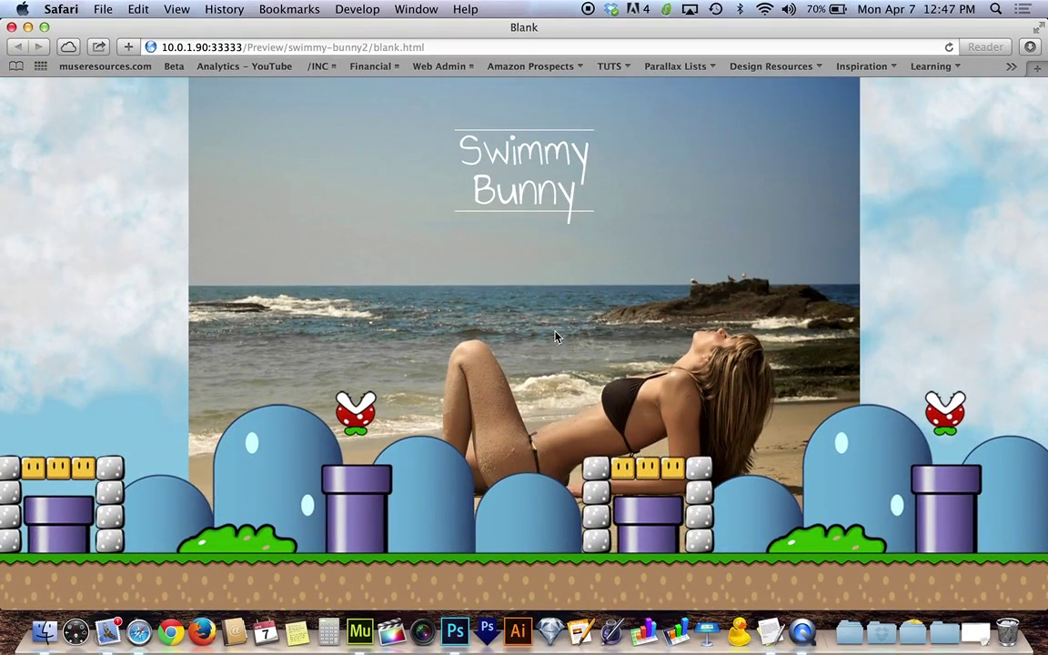
pyautogui.scroll(-5, 531, 338)
pyautogui.scroll(5, 509, 339)
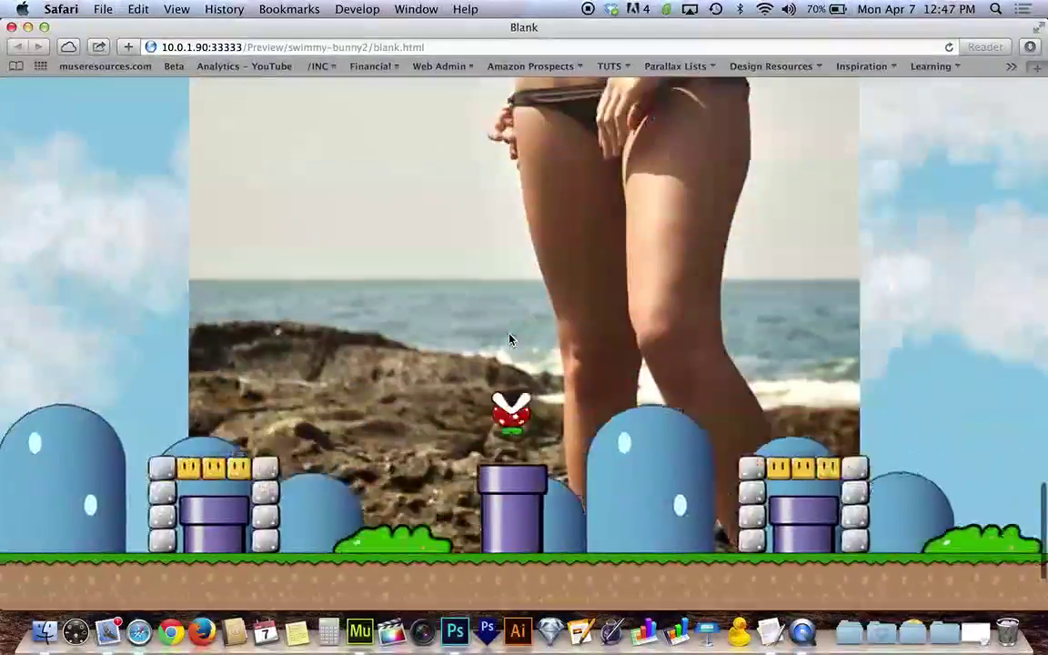
pyautogui.scroll(-5, 164, 320)
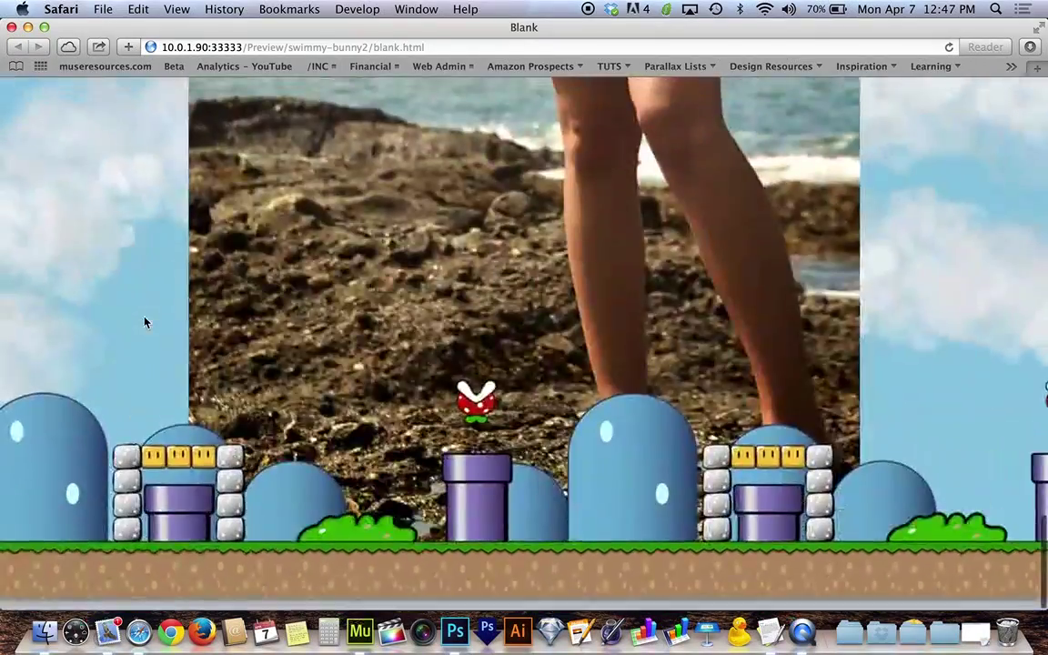
pyautogui.scroll(2, 144, 322)
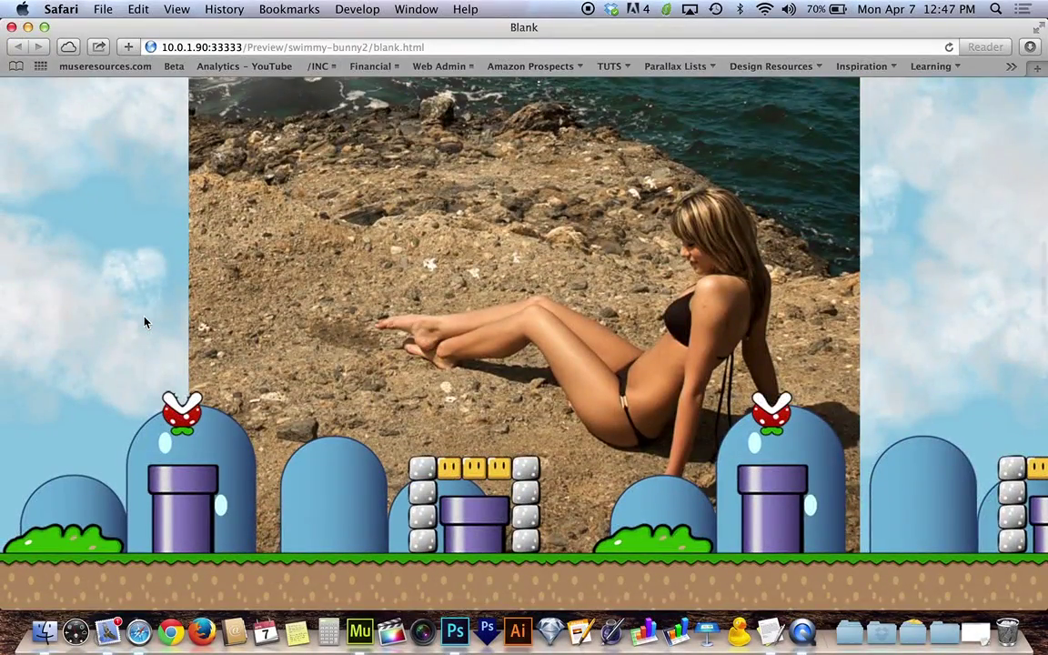
pyautogui.press('super+Tab')
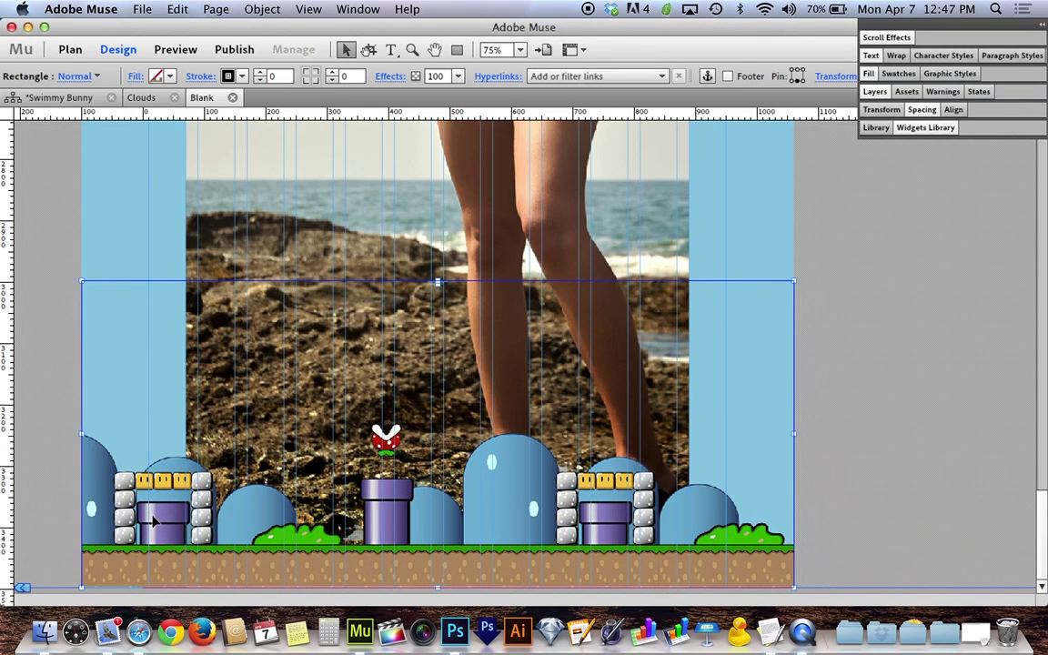
pyautogui.click(44, 452)
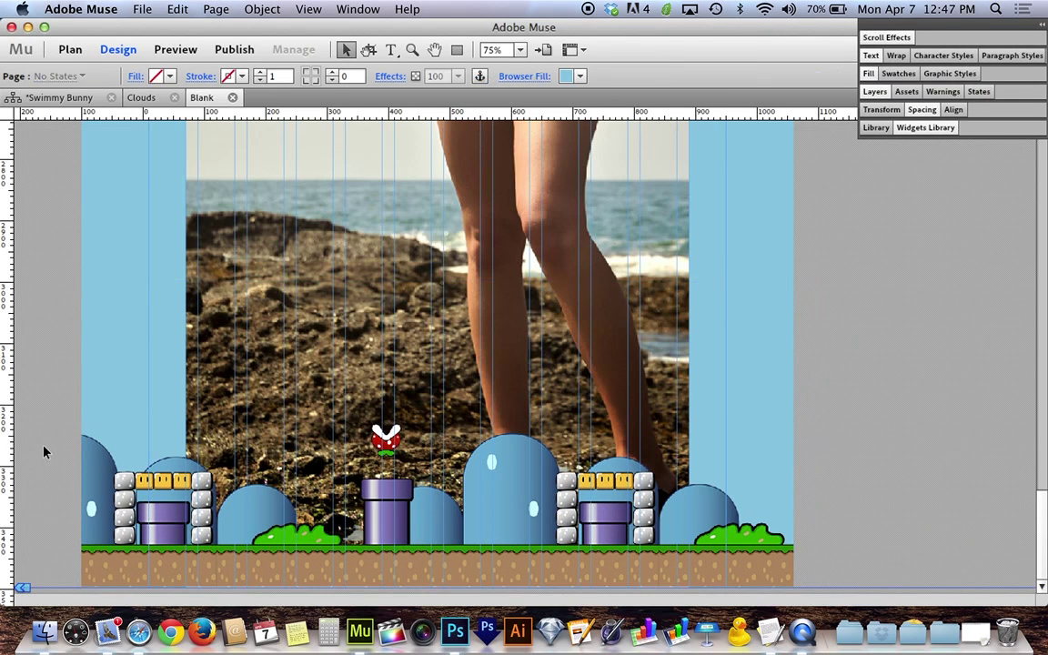